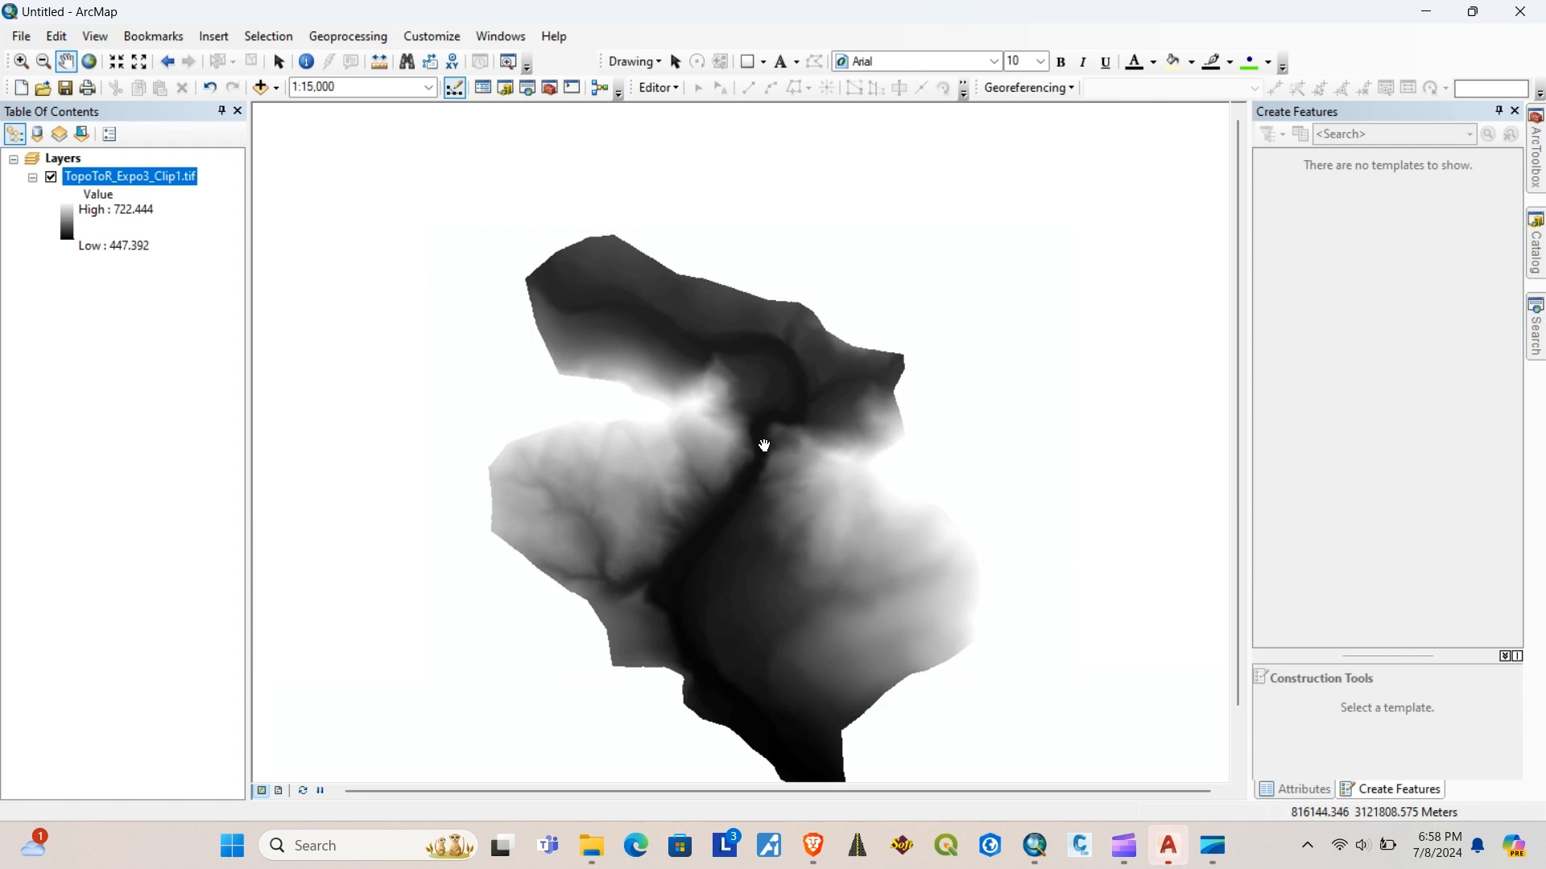
# Step: Start exporting the TopoToR_Expo3_Clip1.tif layer's raster data and create an output folder named DEM at the root of drive E
pyautogui.rightClick(137, 178)
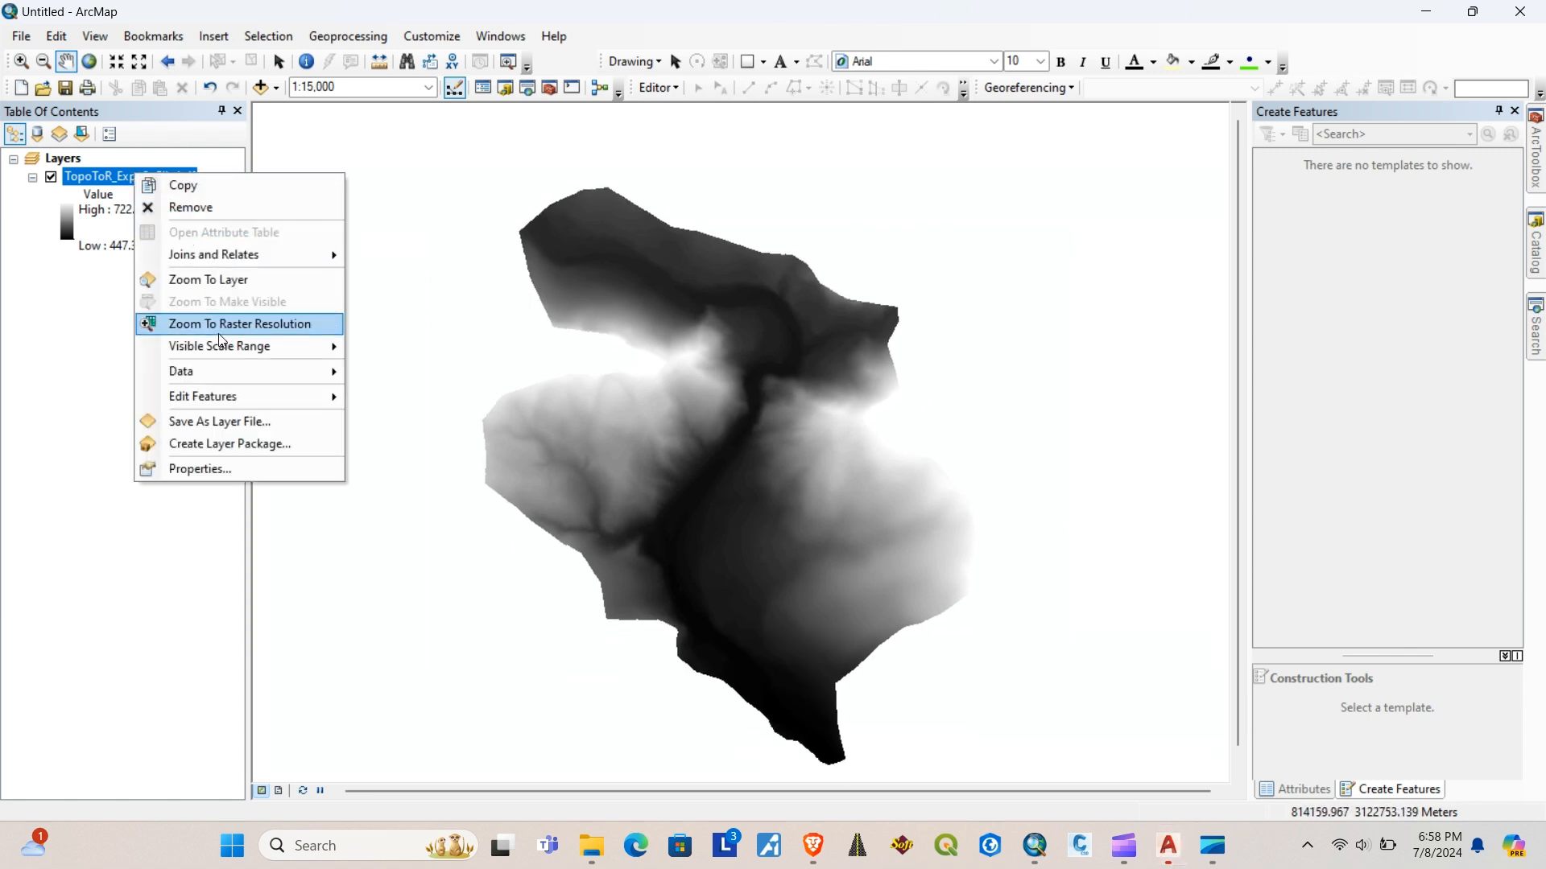
pyautogui.moveTo(229, 371)
pyautogui.click(376, 399)
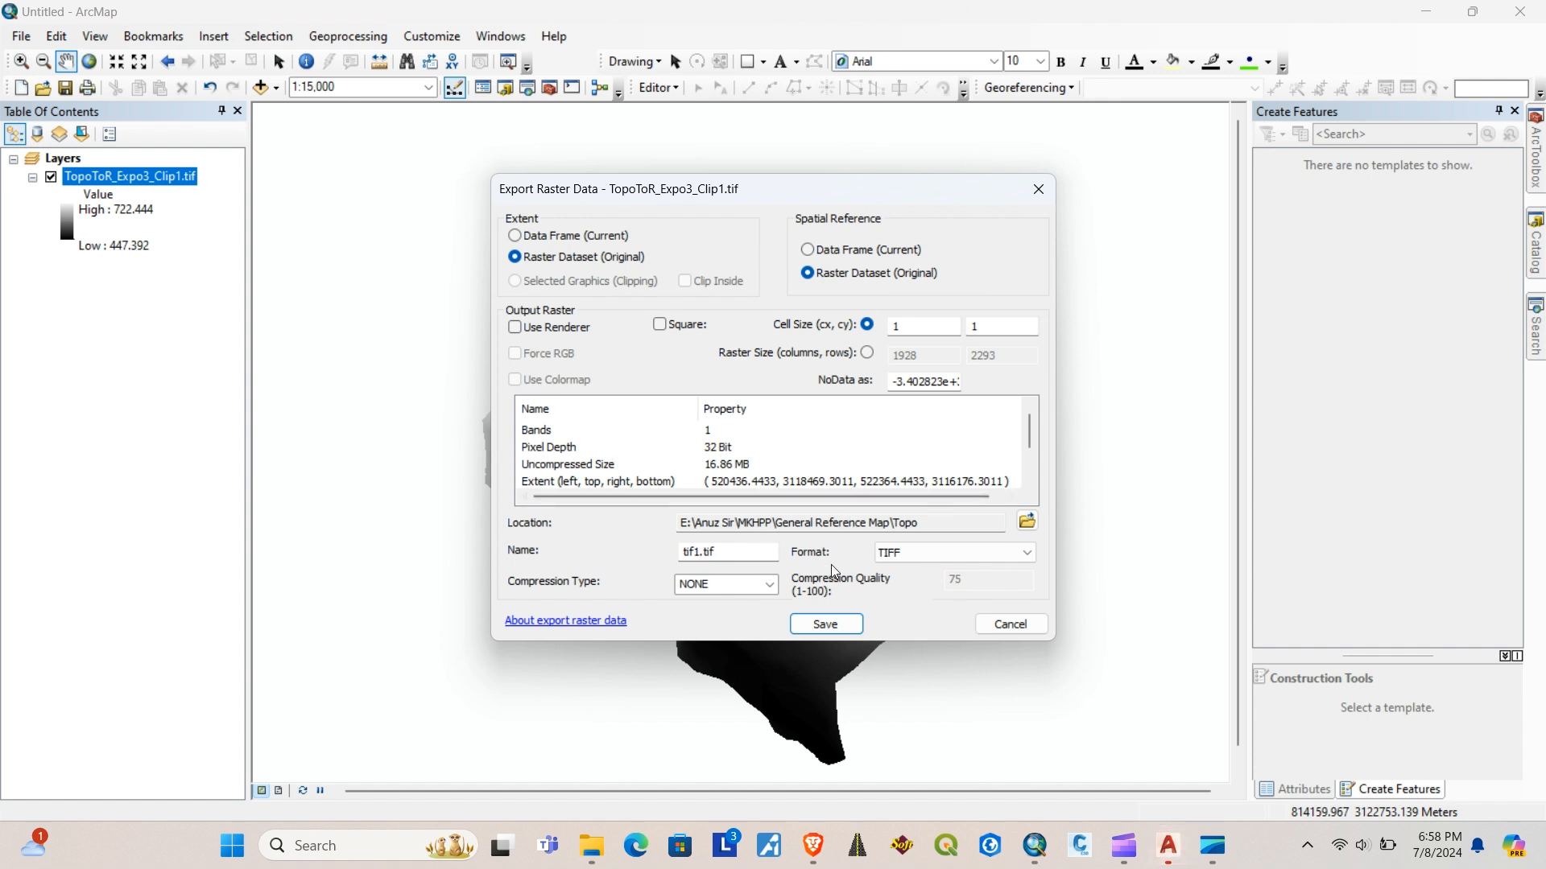
pyautogui.click(1027, 521)
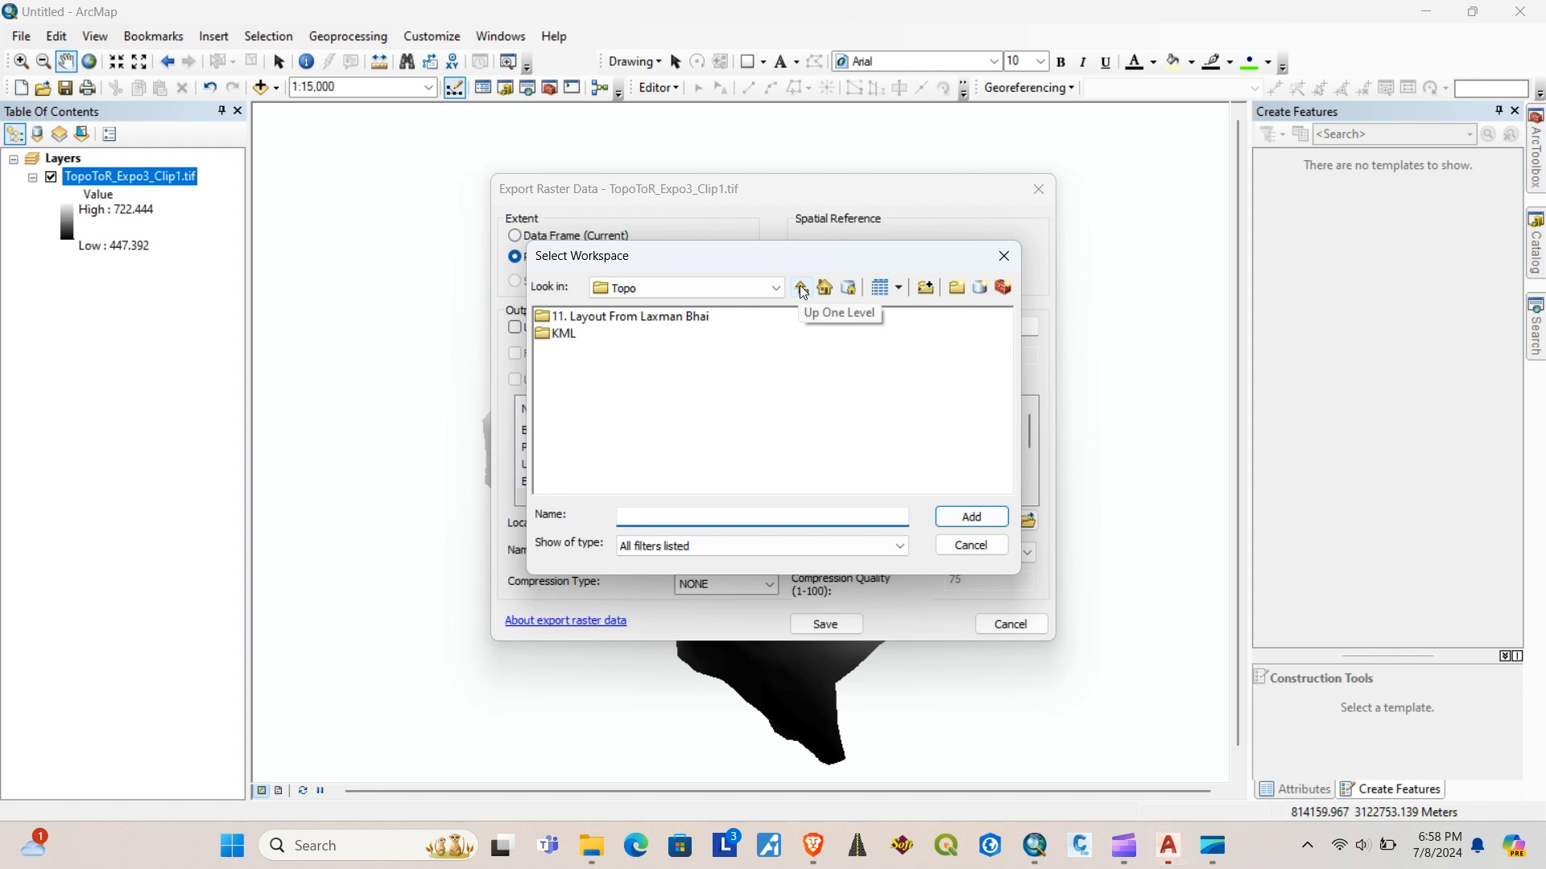
pyautogui.click(803, 288)
pyautogui.click(802, 288)
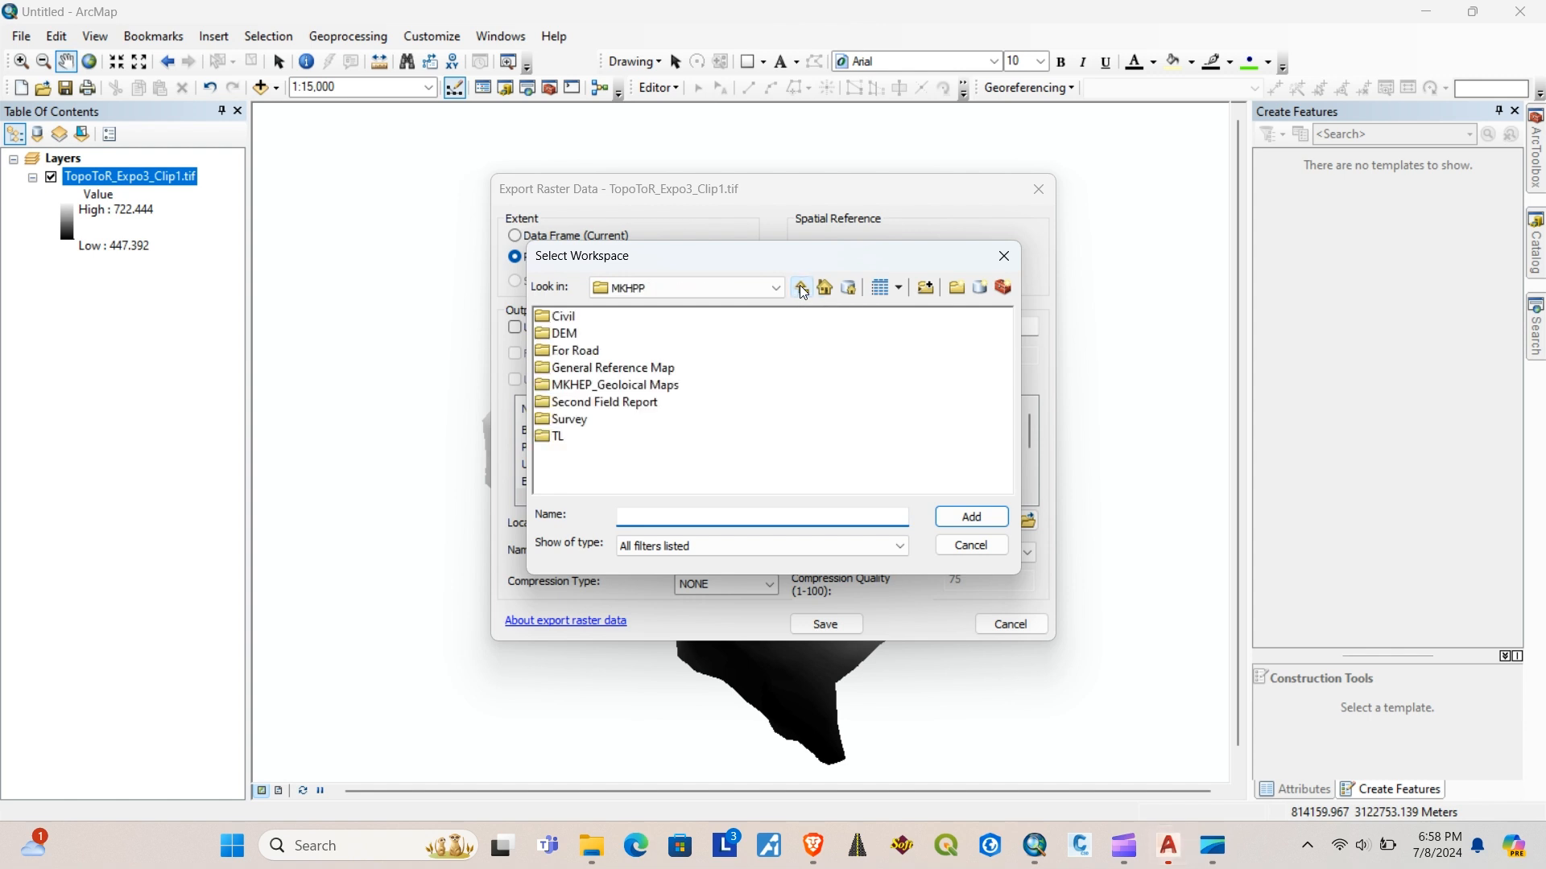
pyautogui.click(803, 289)
pyautogui.click(803, 288)
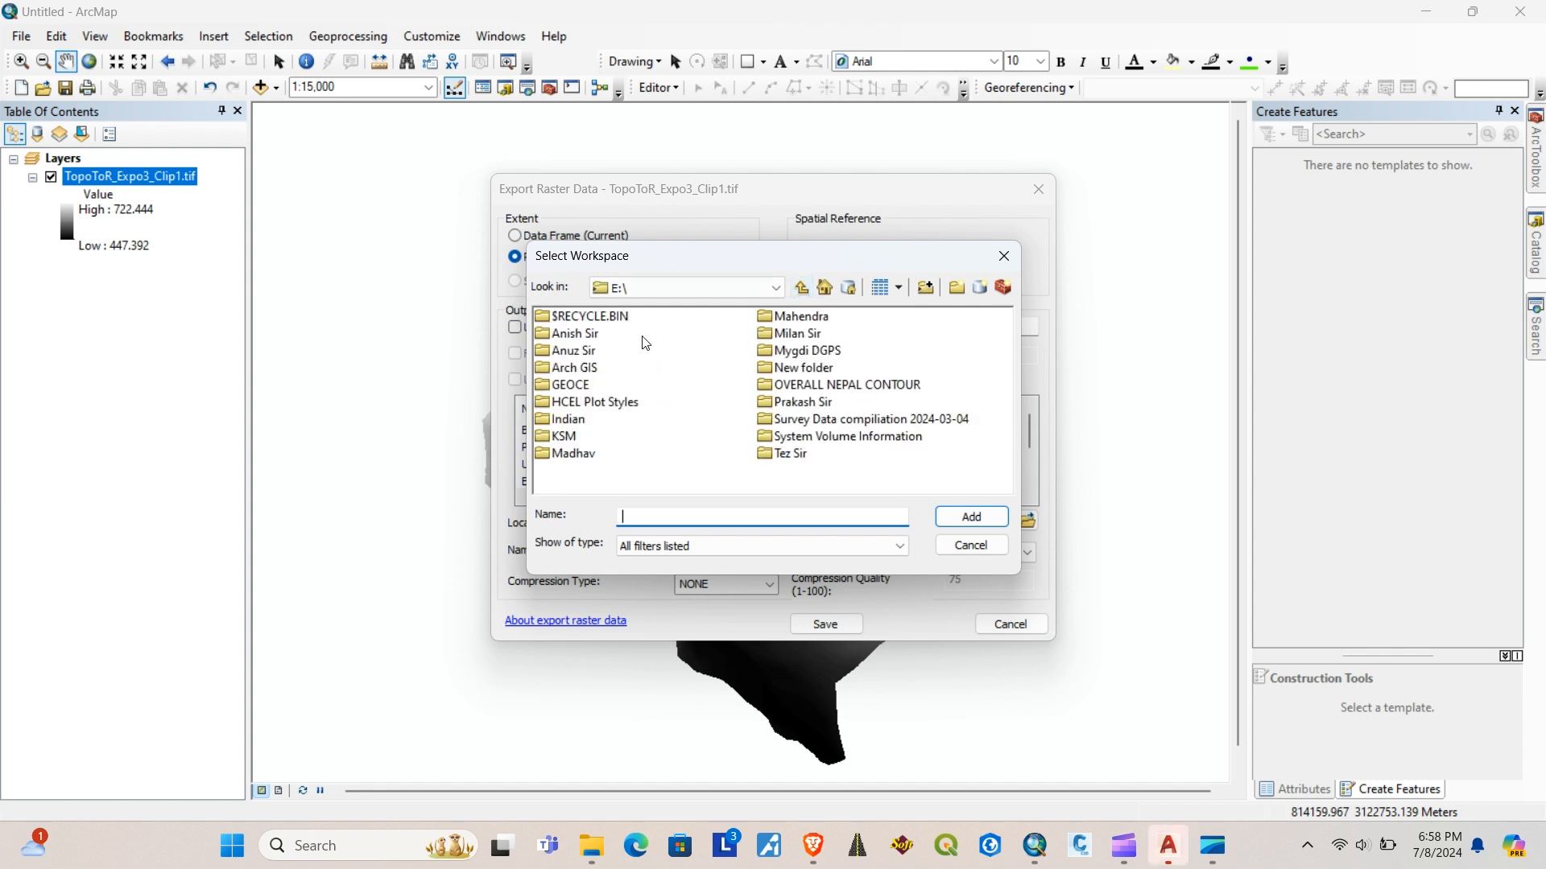
pyautogui.click(957, 288)
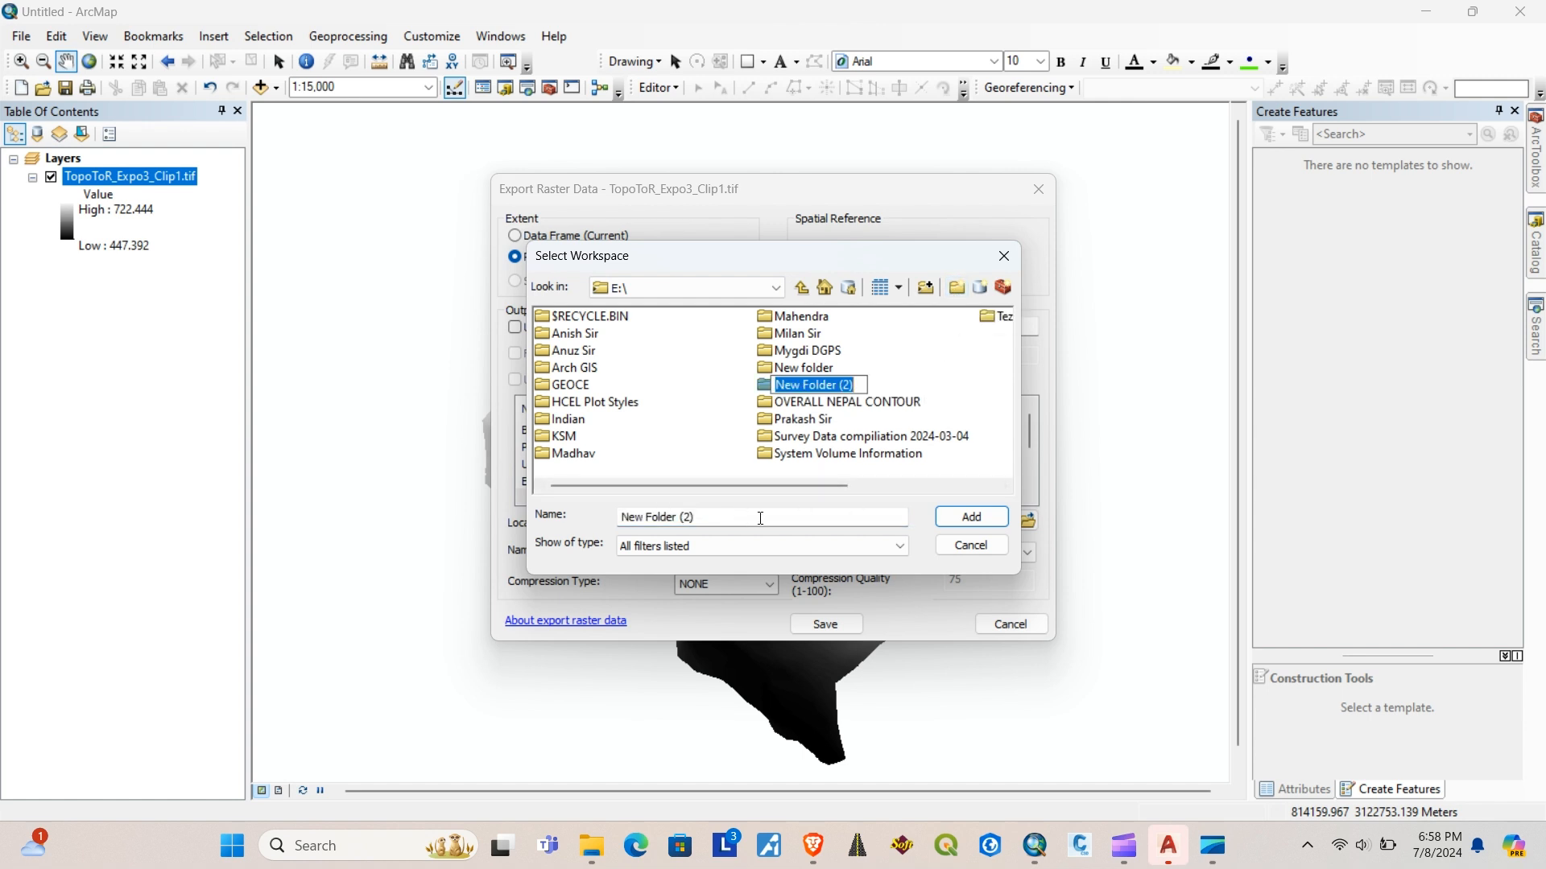
pyautogui.write('D')
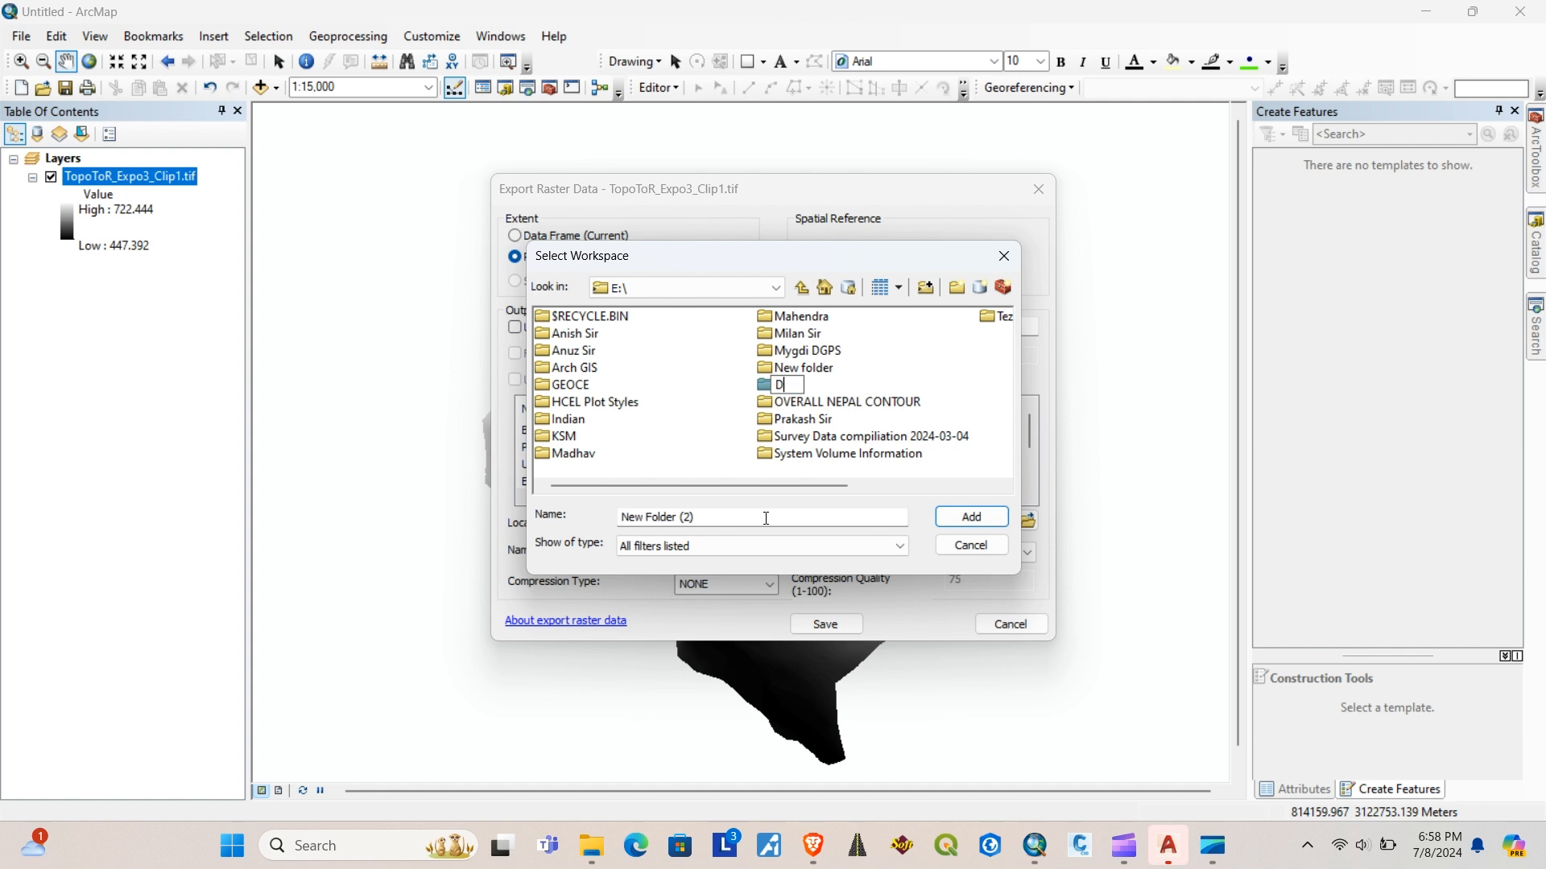
pyautogui.write('EM')
pyautogui.press('Return')
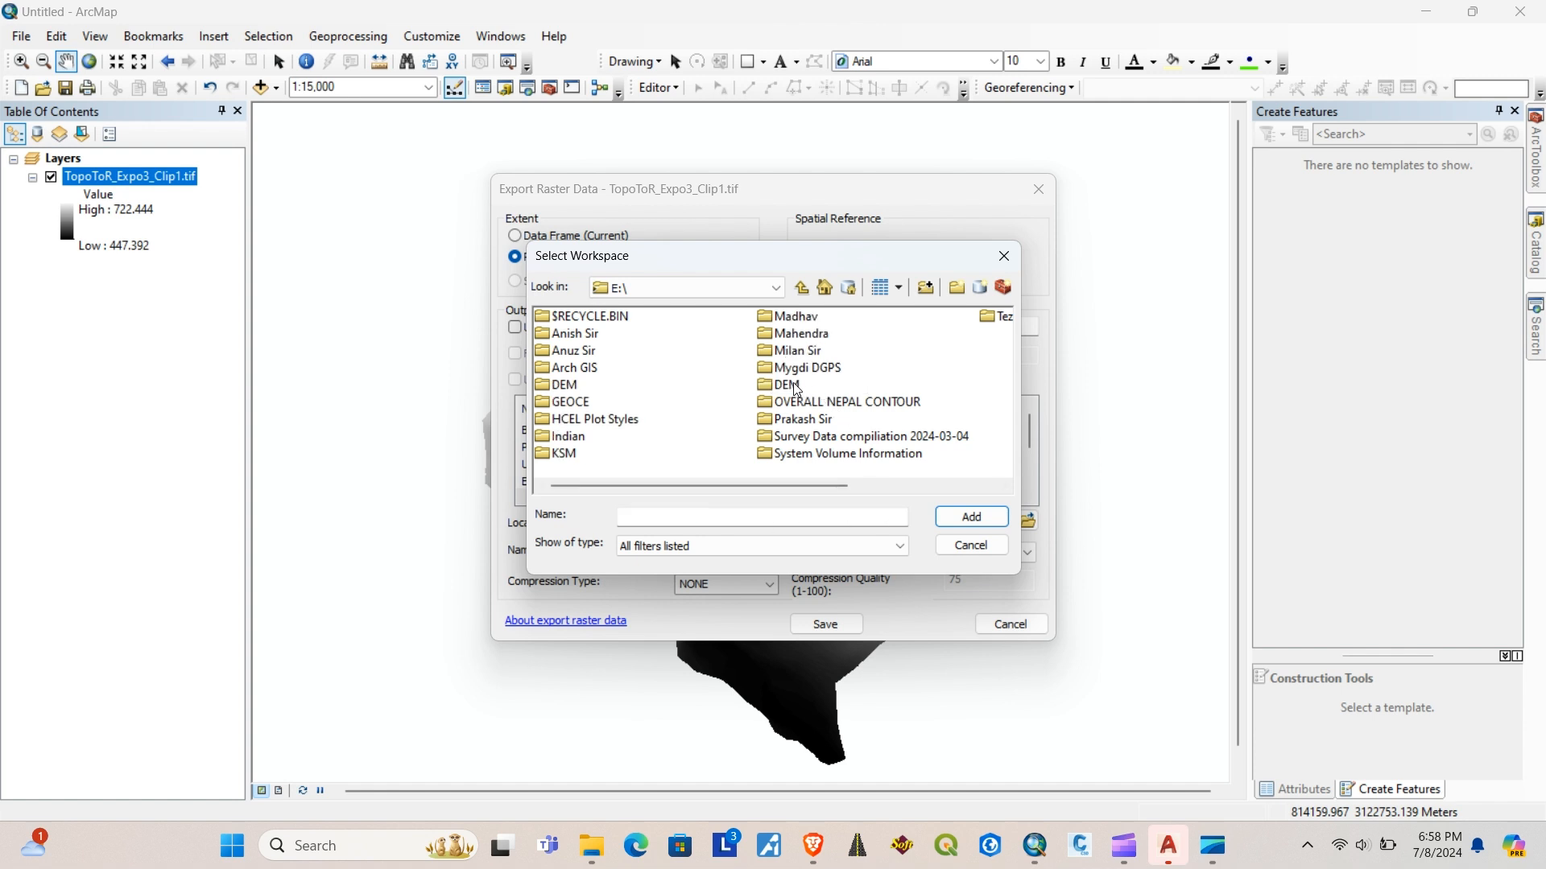
pyautogui.doubleClick(790, 384)
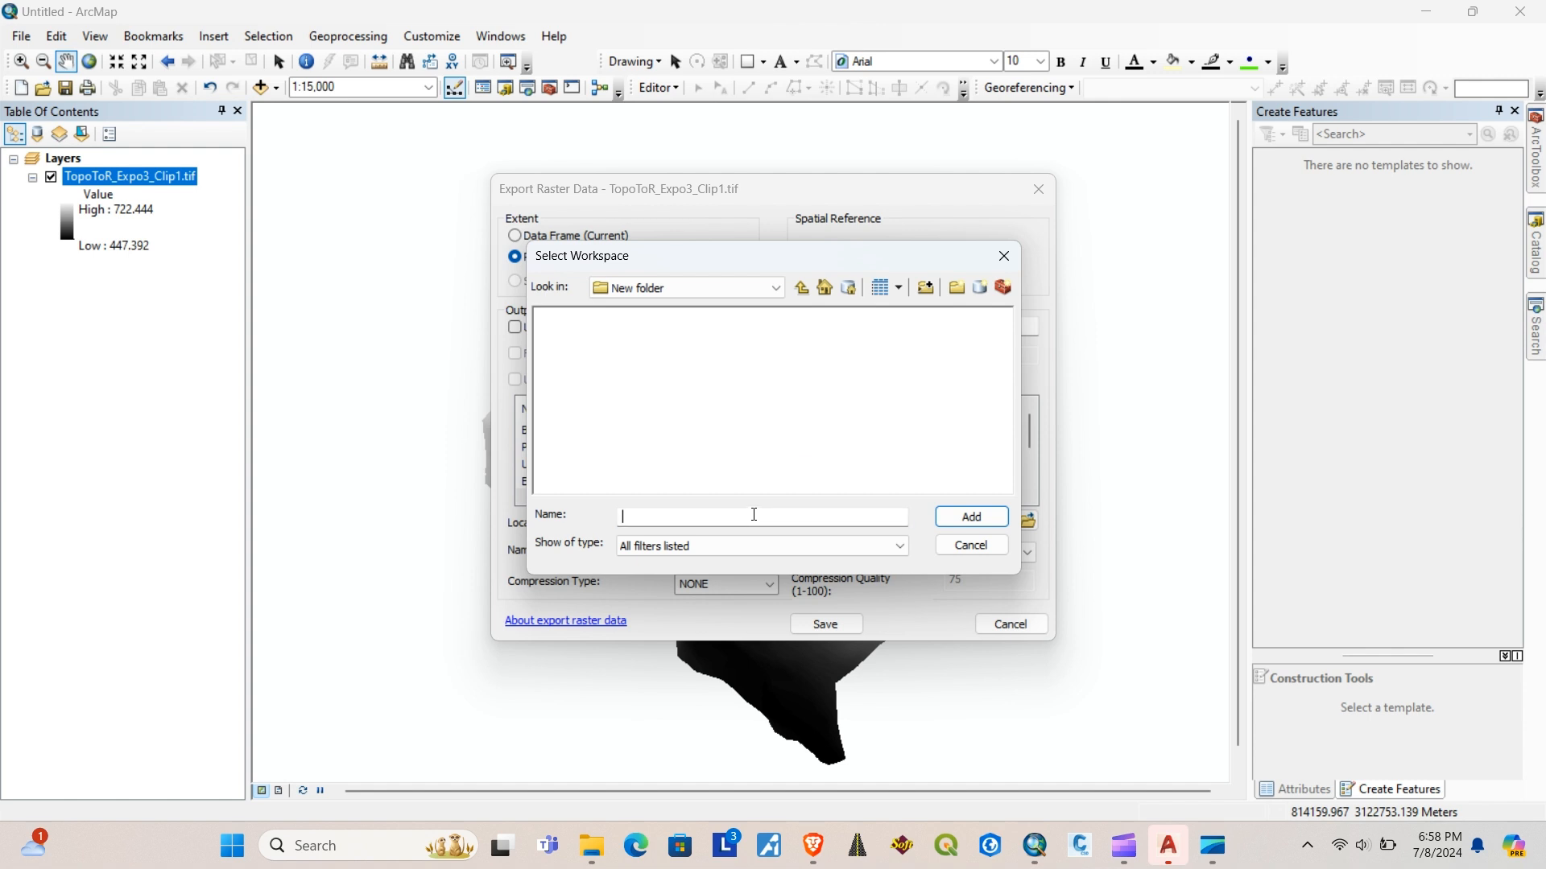
pyautogui.click(903, 521)
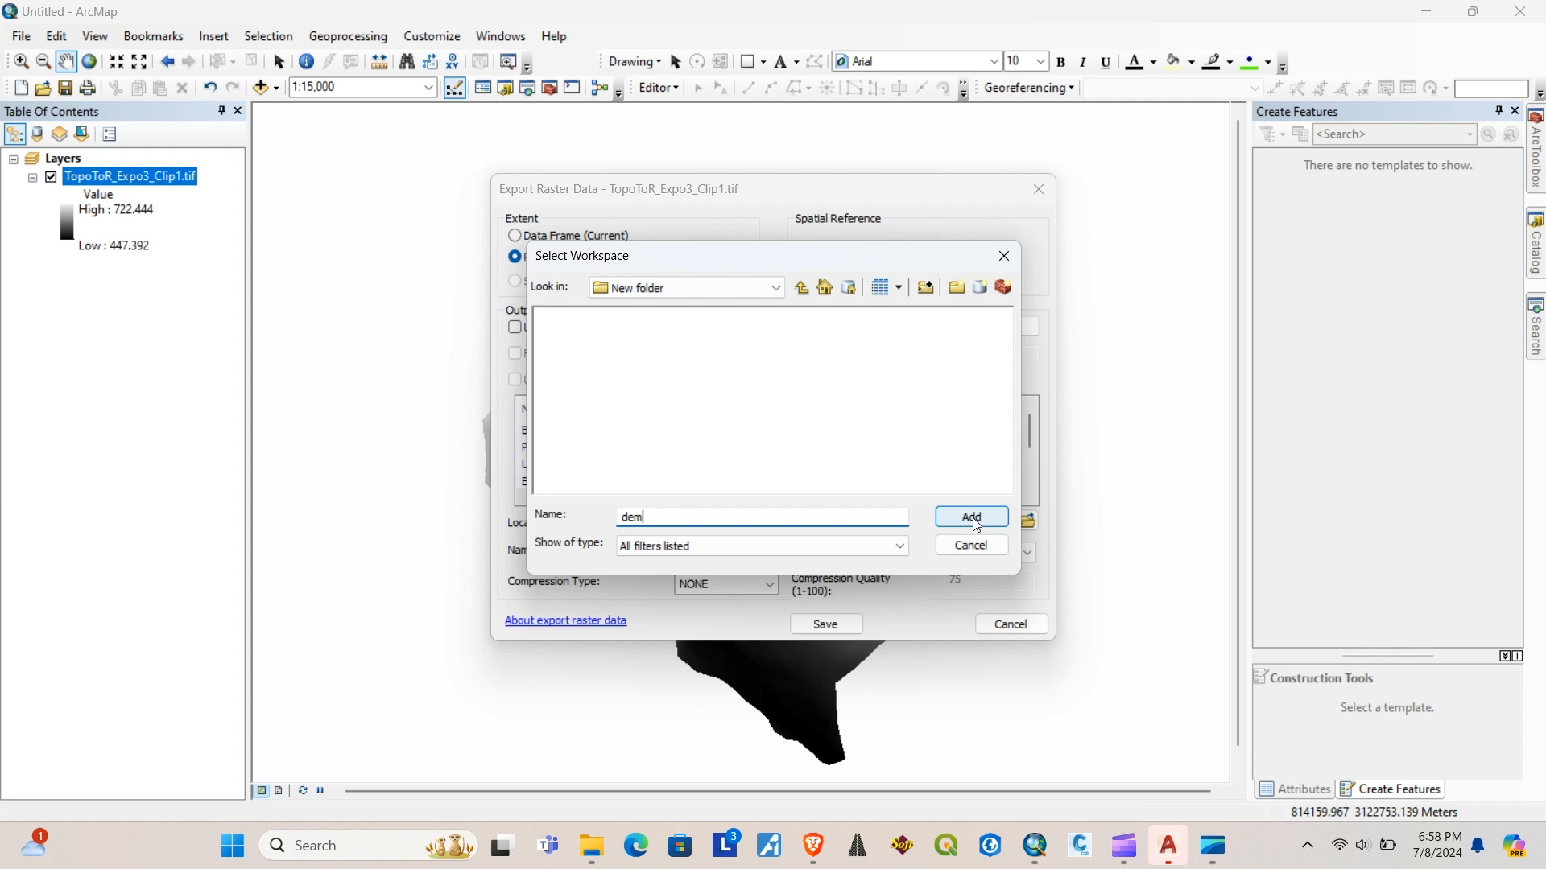
pyautogui.click(972, 519)
pyautogui.click(866, 481)
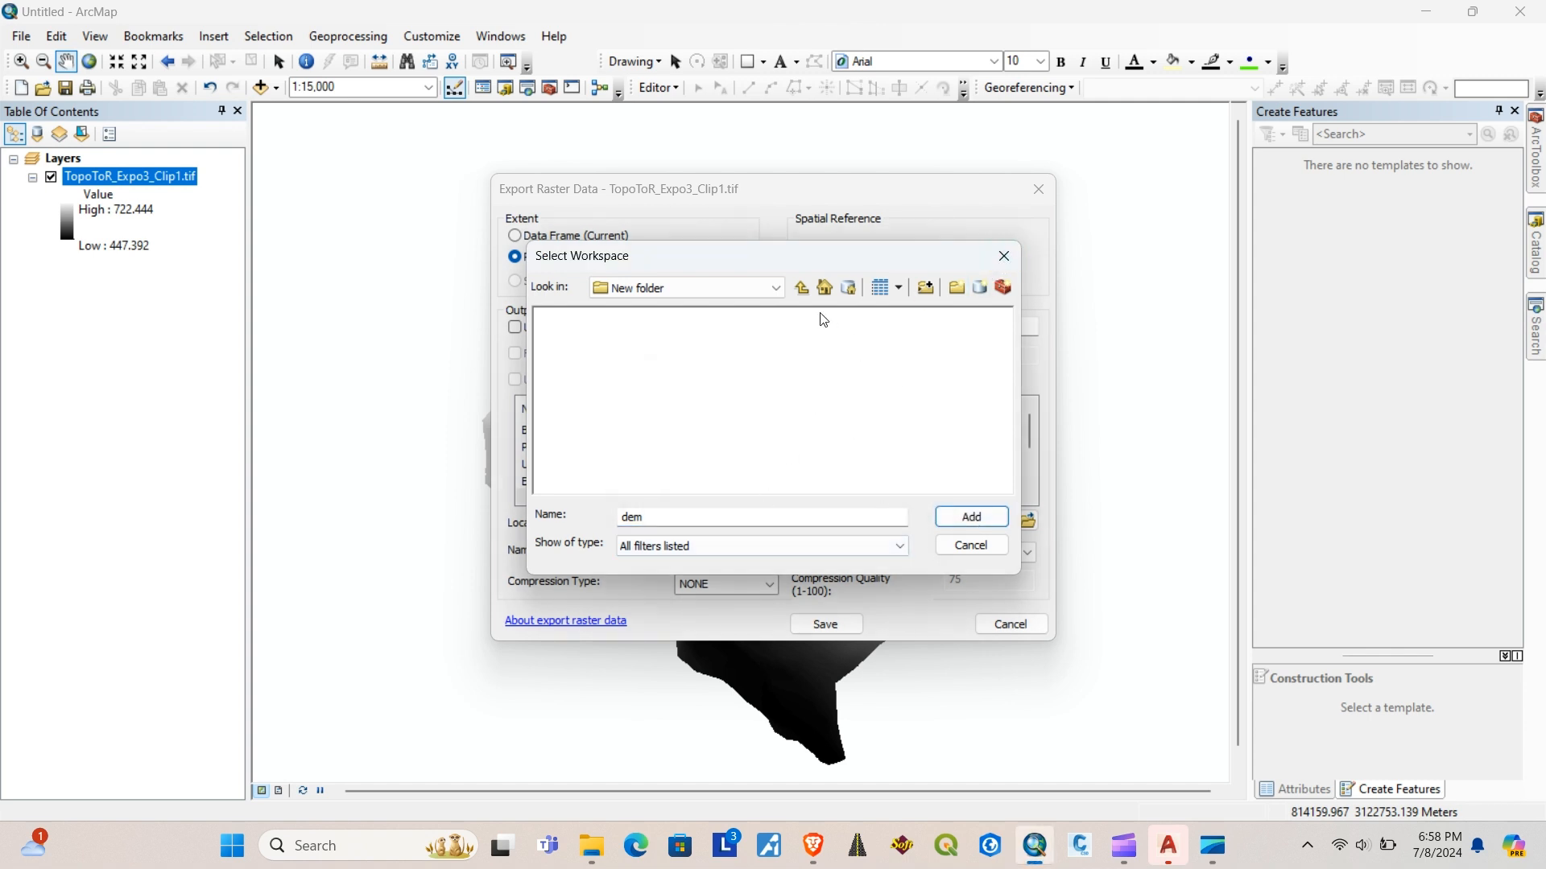
pyautogui.click(800, 292)
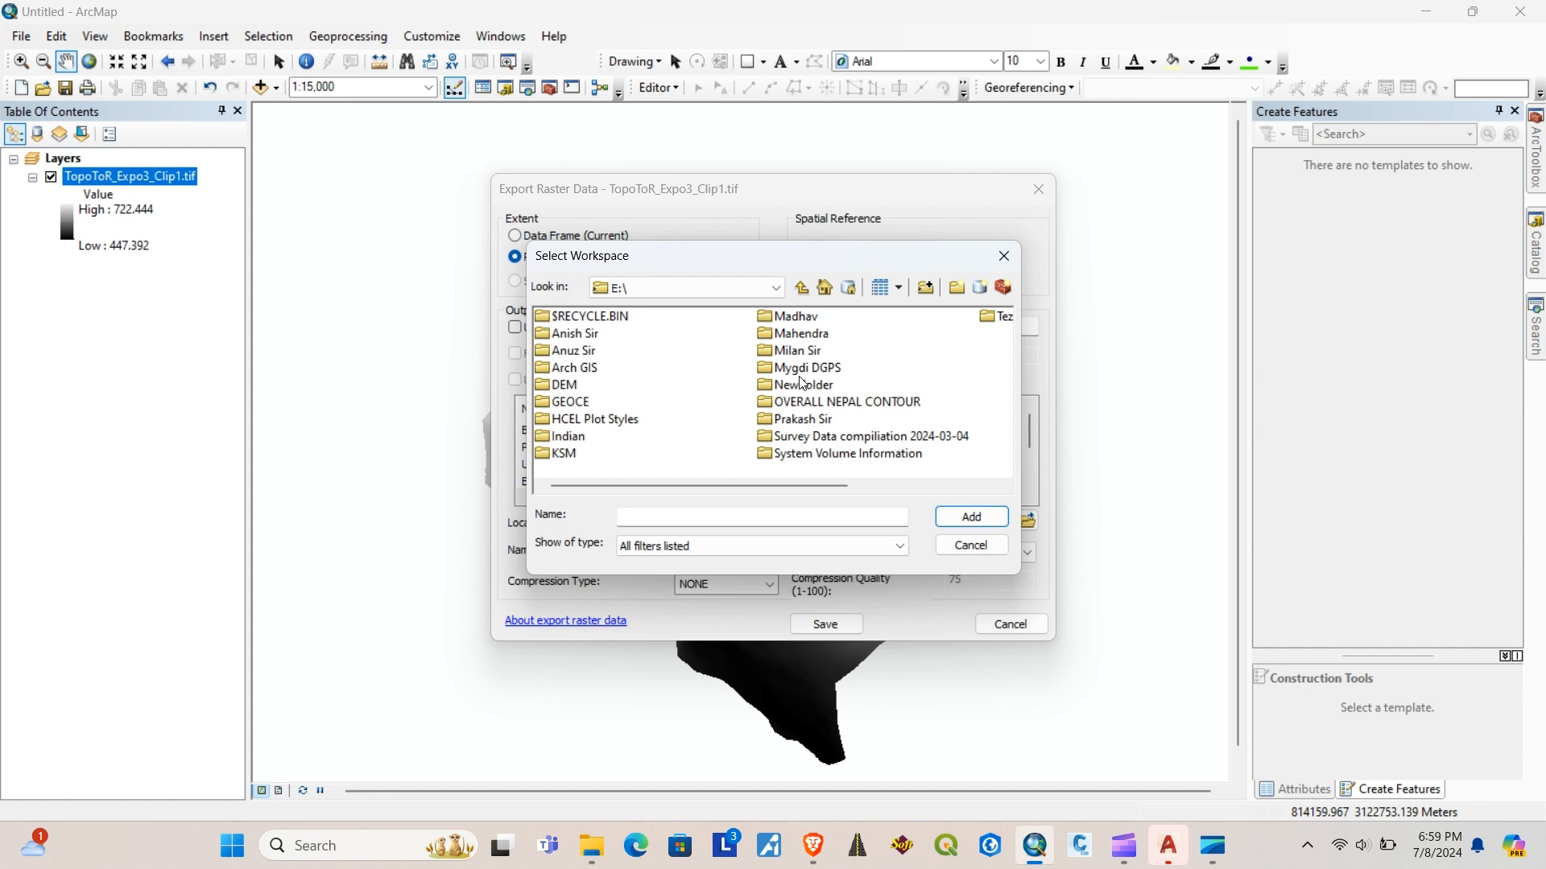
# Step: Export the raster as tif1.tif in TIFF format to the E:\DEM folder and add it to the map as a layer
pyautogui.click(568, 385)
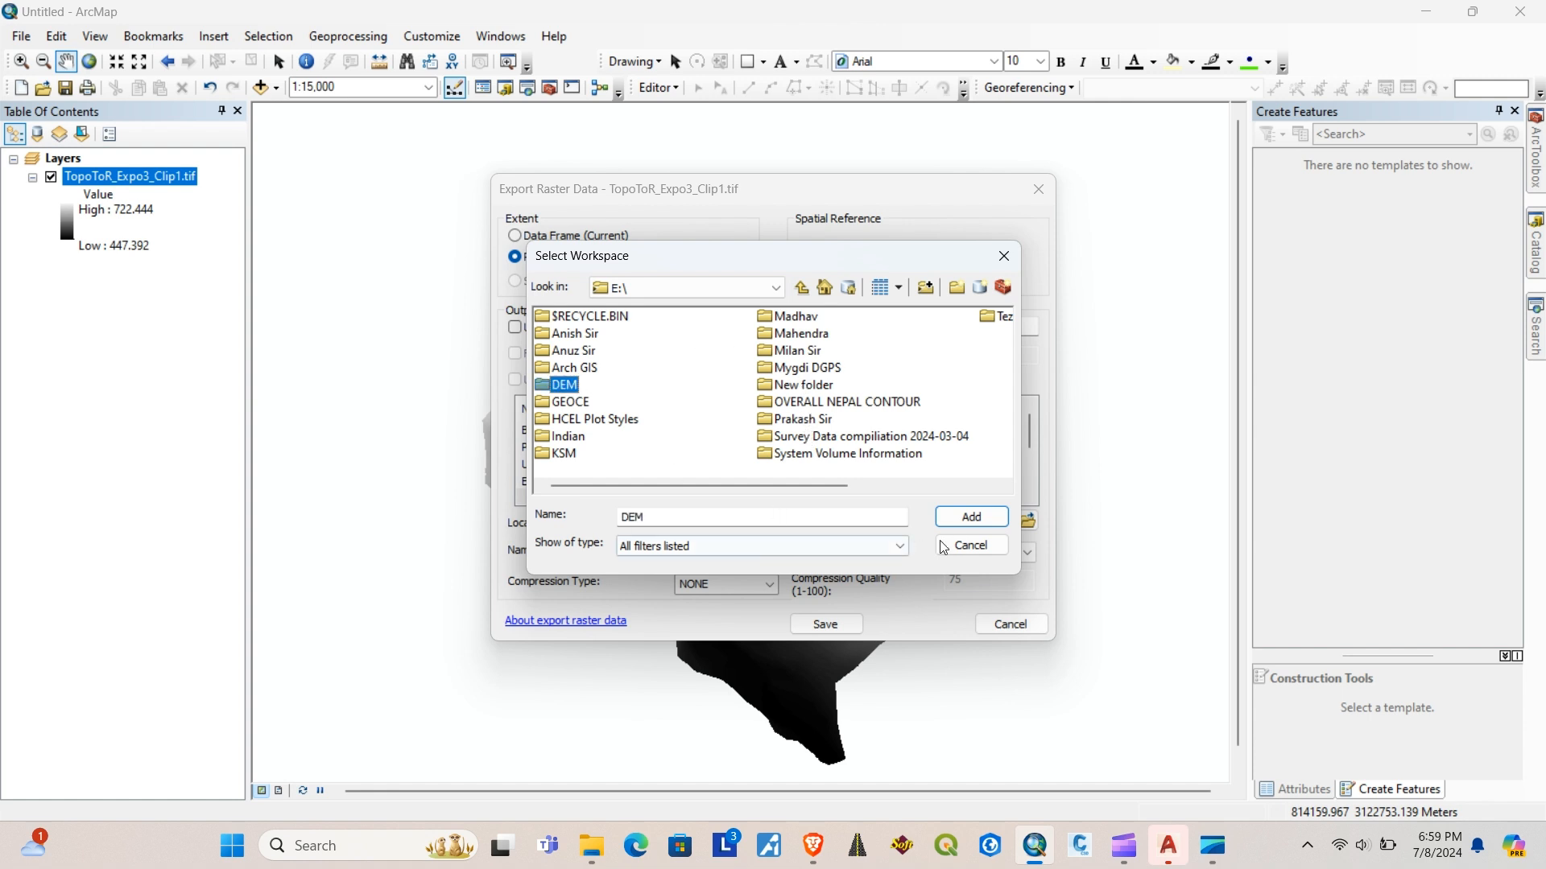
pyautogui.click(971, 517)
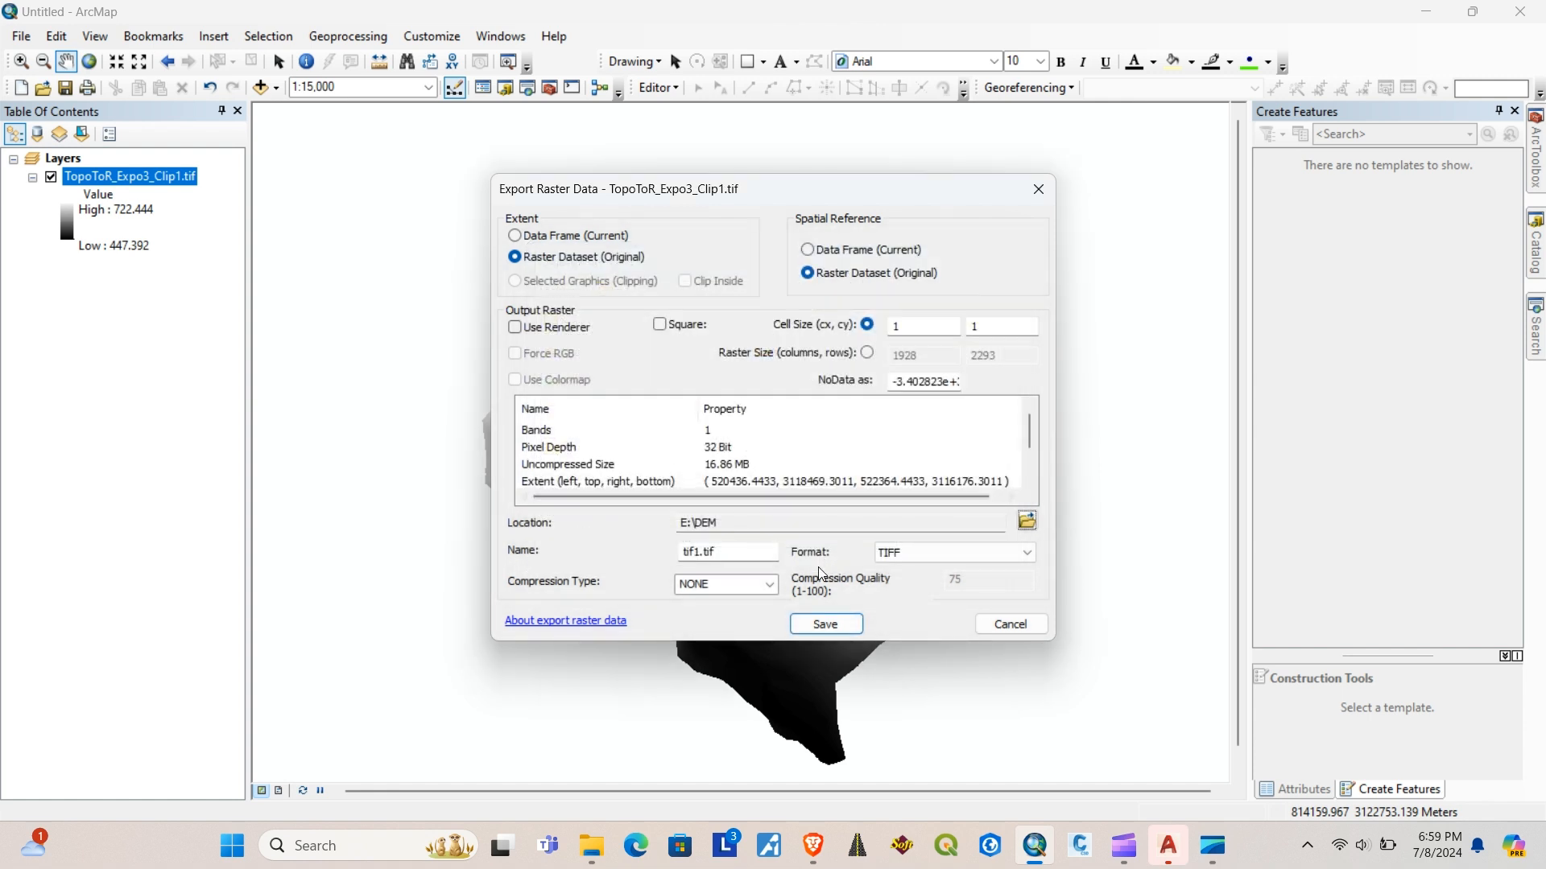
pyautogui.click(826, 624)
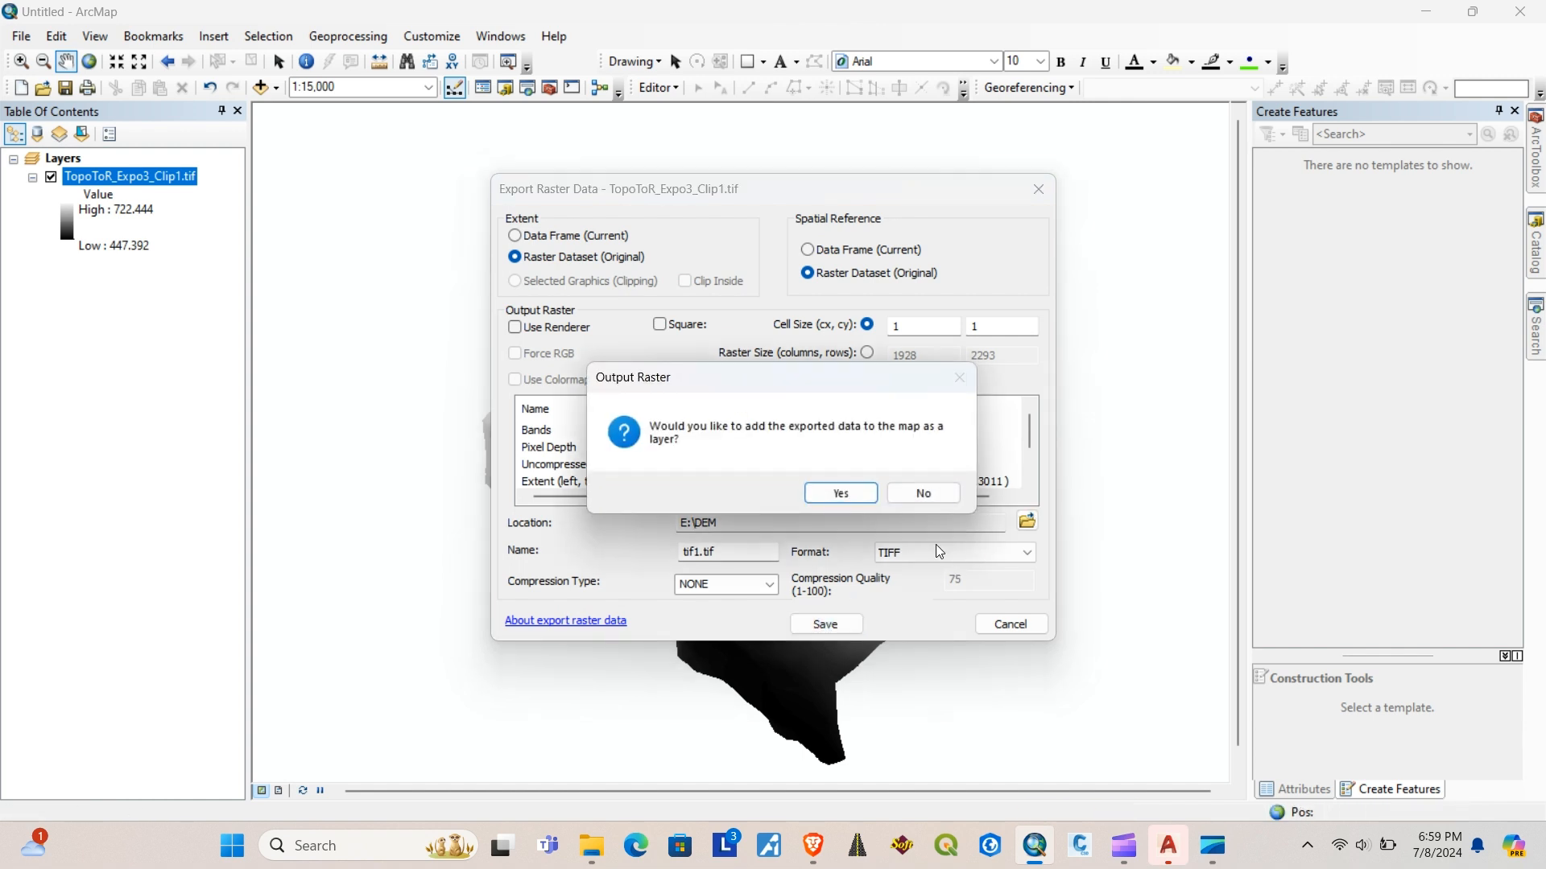
pyautogui.click(841, 493)
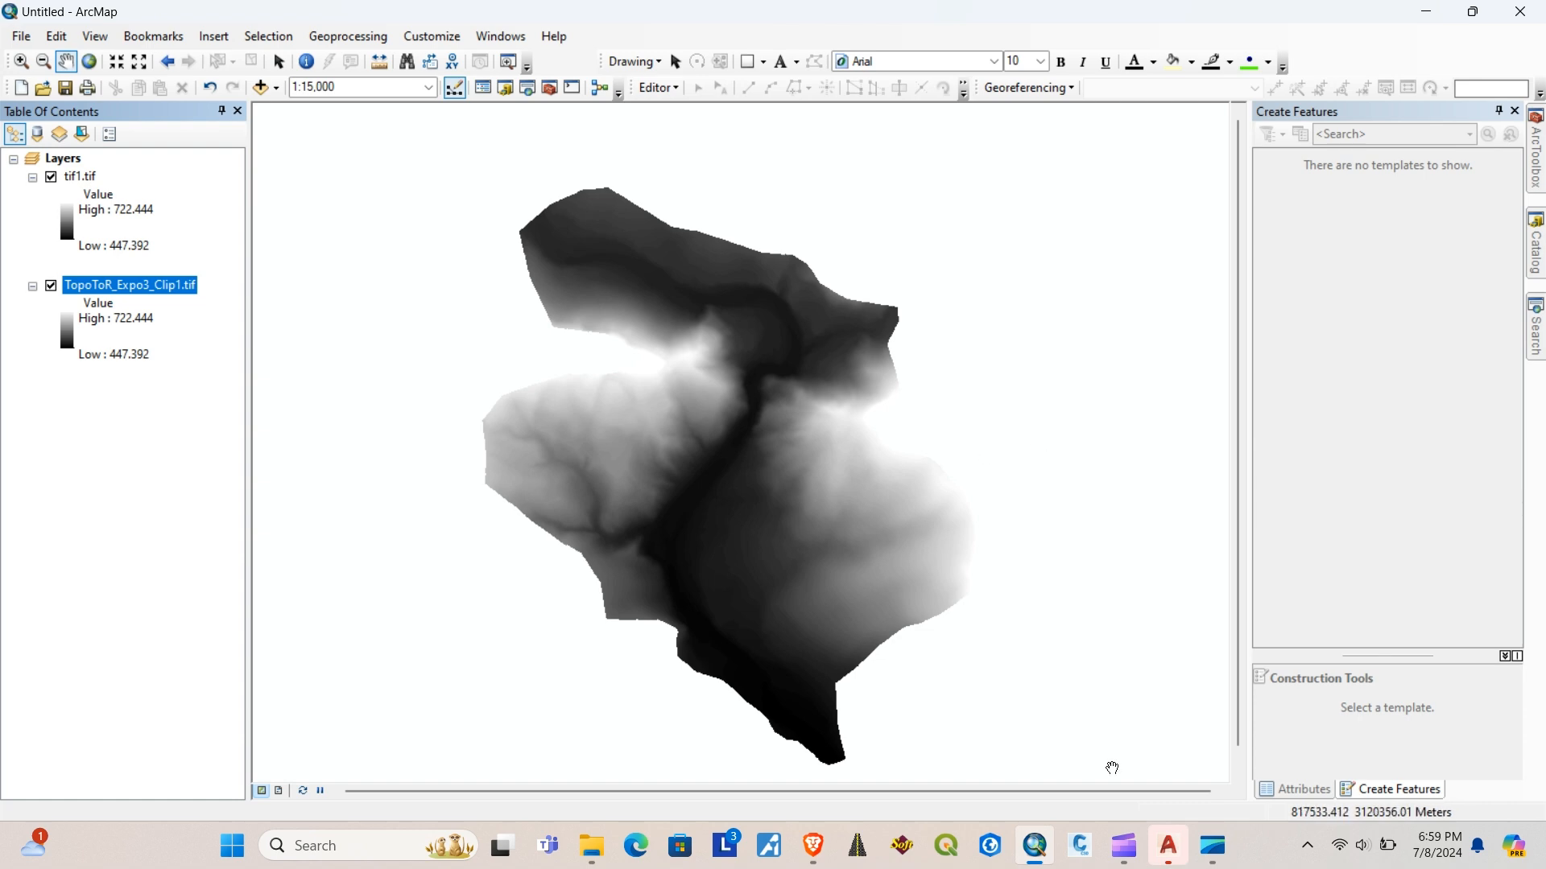
# Step: Switch to Civil 3D, start a new drawing and begin creating a surface from a DEM in it
pyautogui.click(1172, 855)
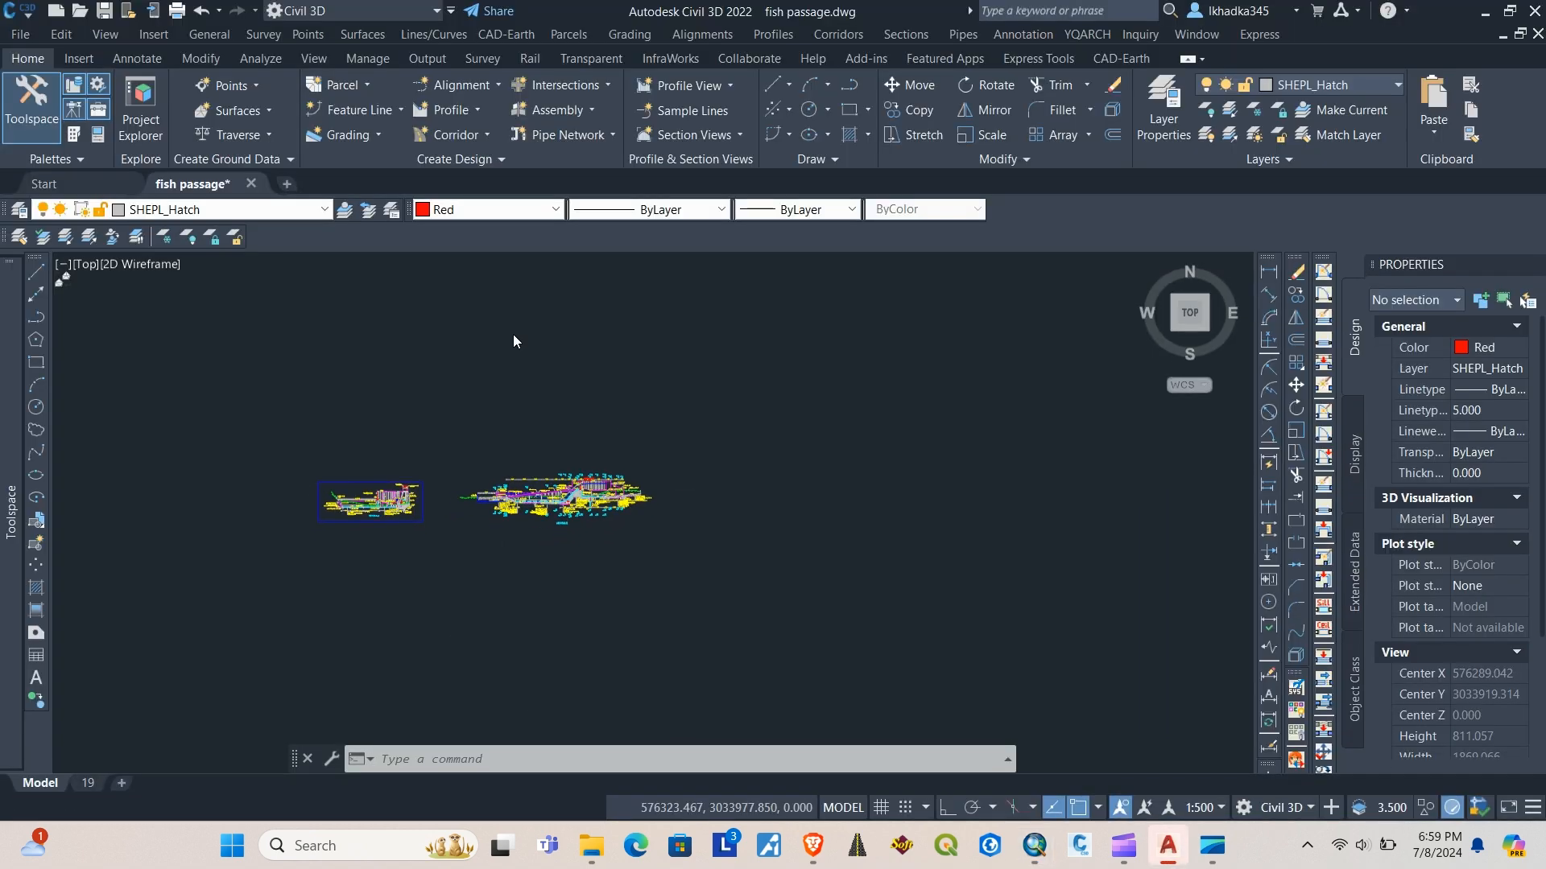
pyautogui.click(287, 184)
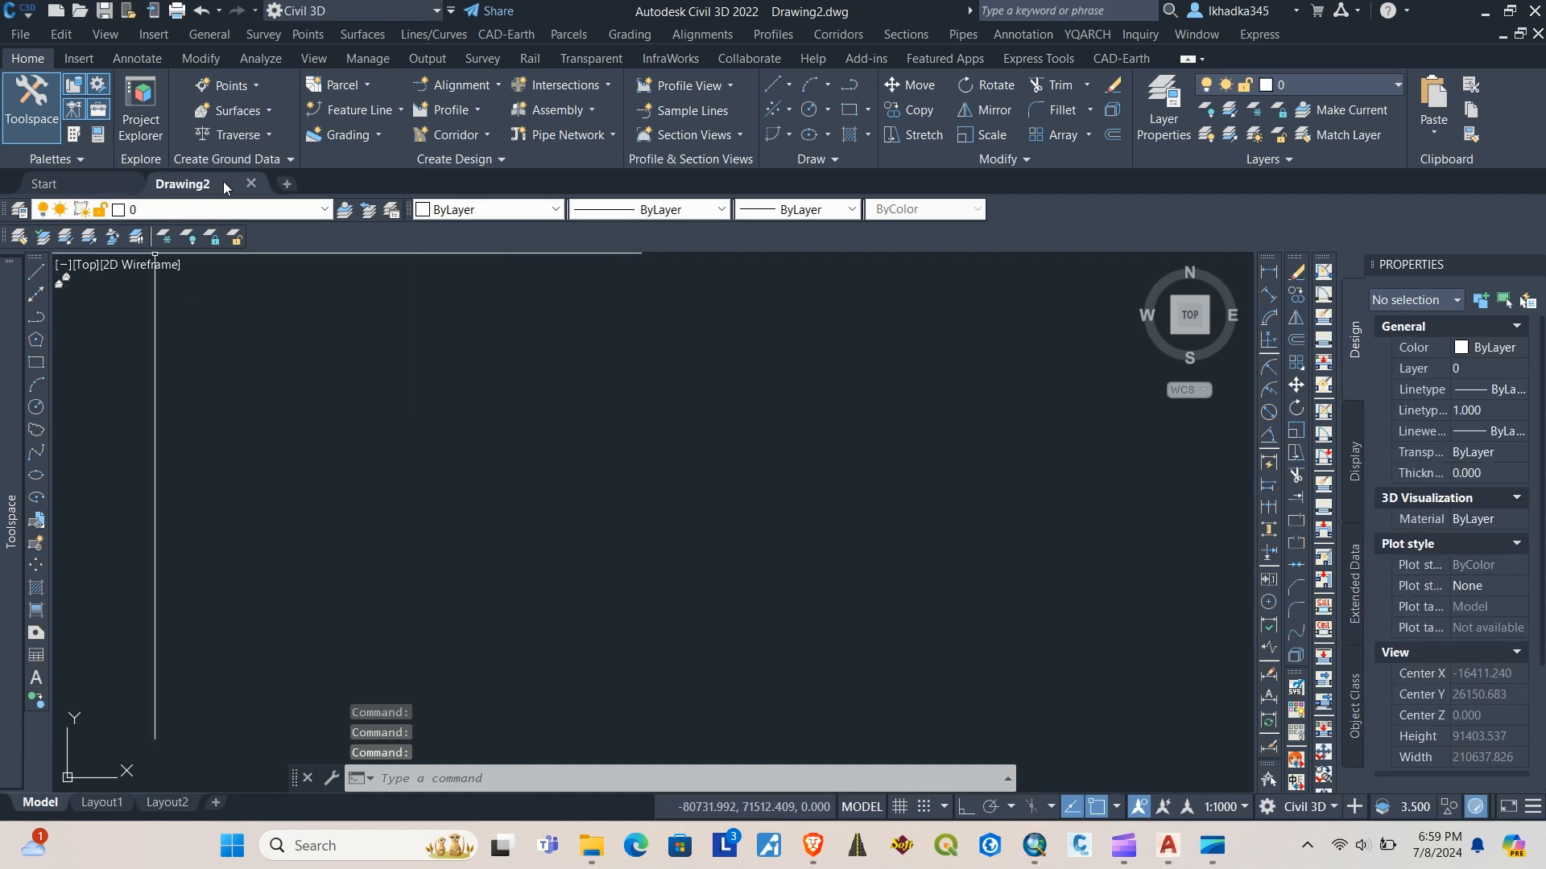
pyautogui.moveTo(11, 361)
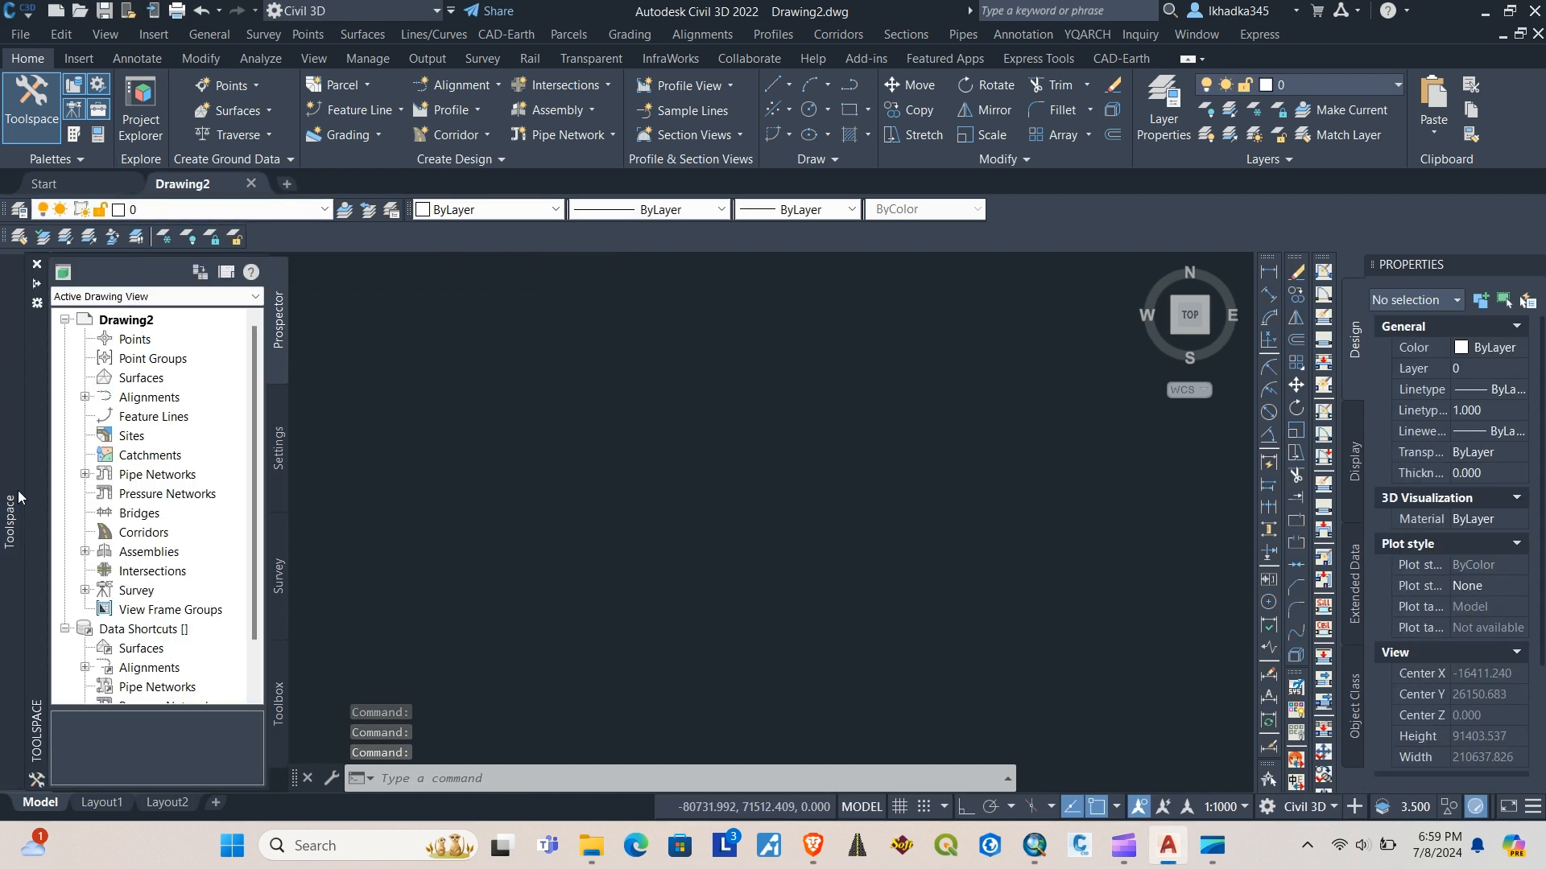
pyautogui.click(140, 379)
pyautogui.rightClick(141, 384)
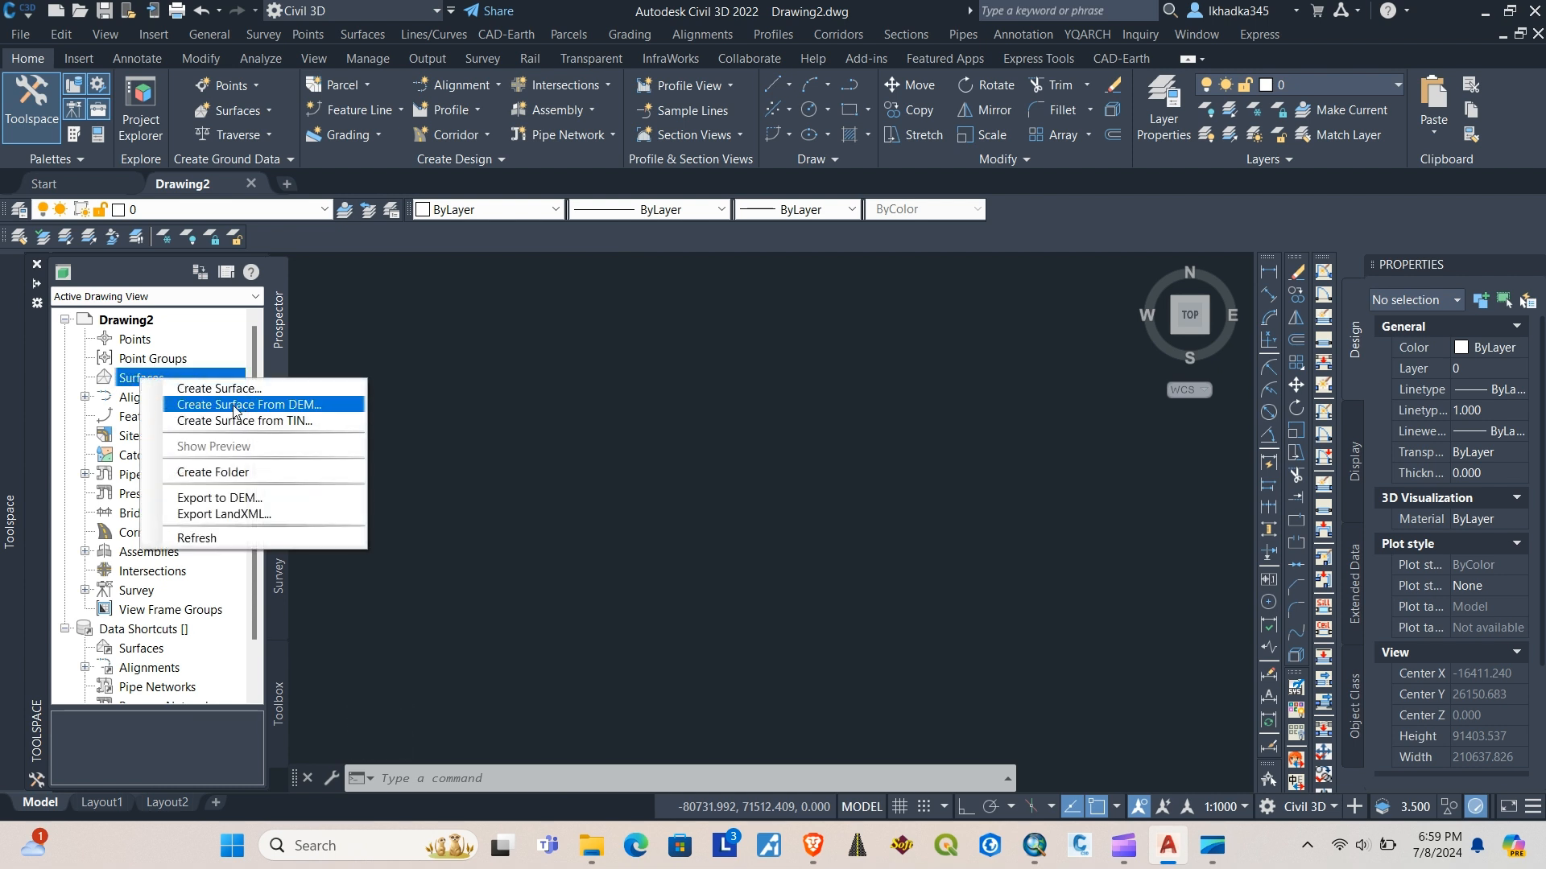
pyautogui.click(274, 409)
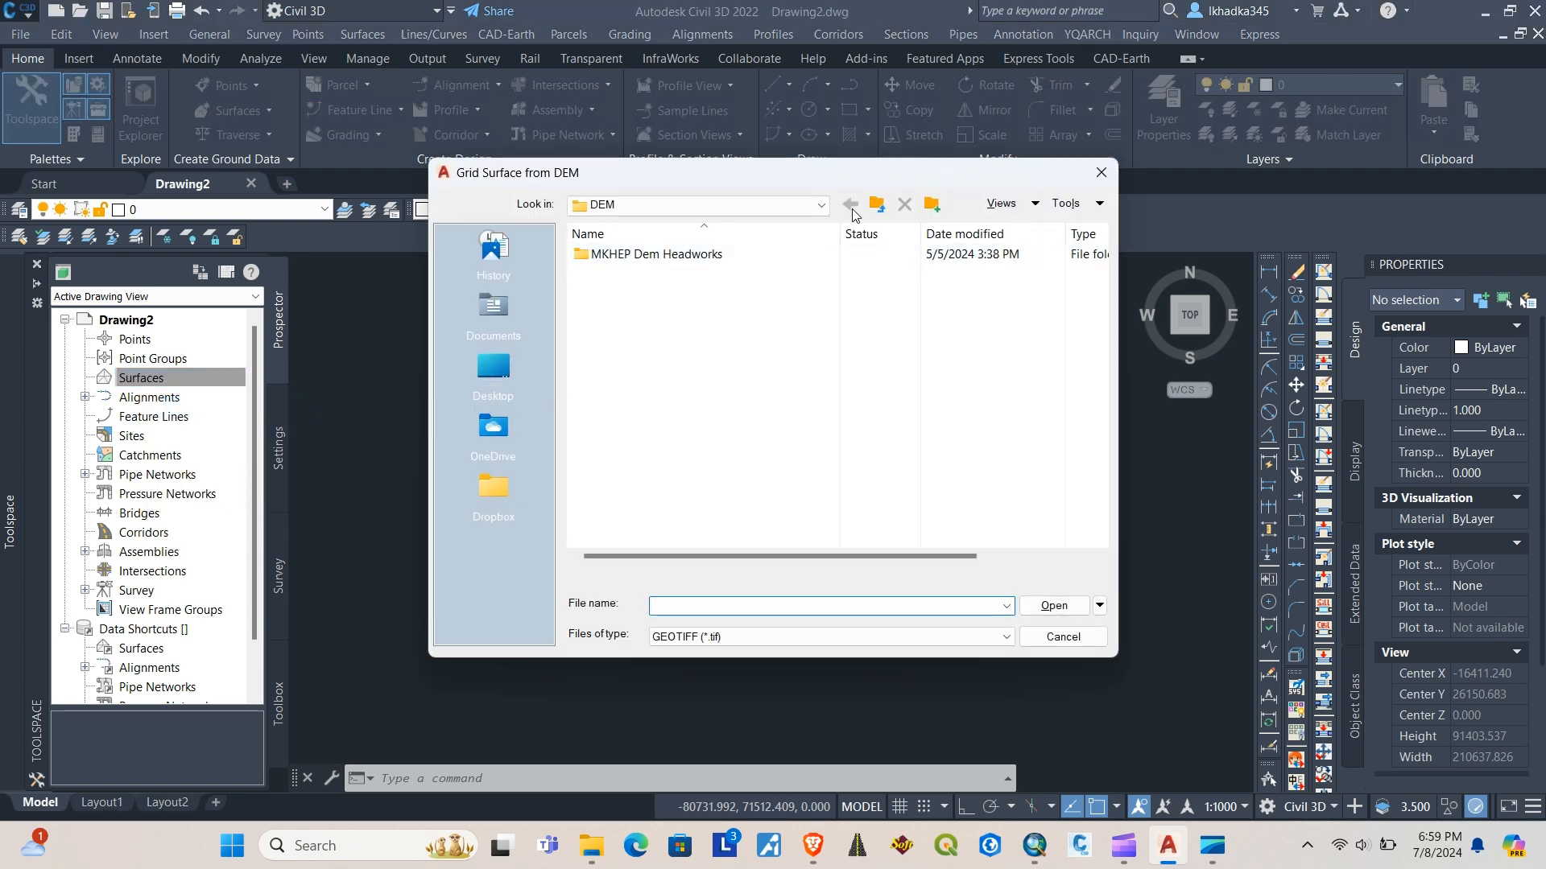
# Step: Build the grid surface from the tif1 GeoTIFF in the DEM folder on drive E and dismiss the event report
pyautogui.click(877, 205)
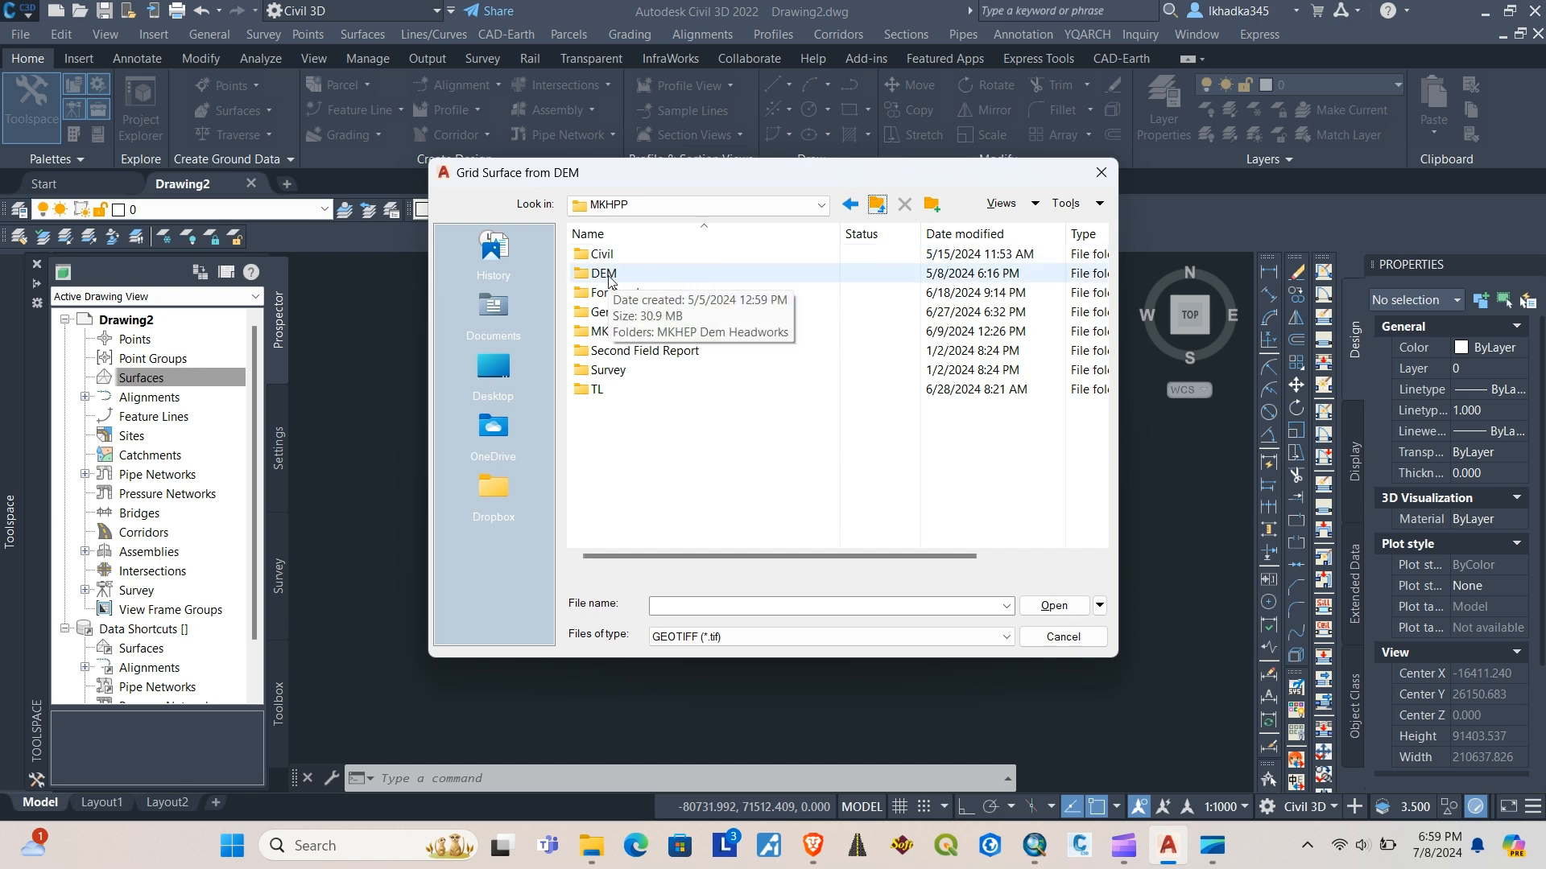
pyautogui.click(849, 204)
pyautogui.click(877, 205)
pyautogui.click(876, 205)
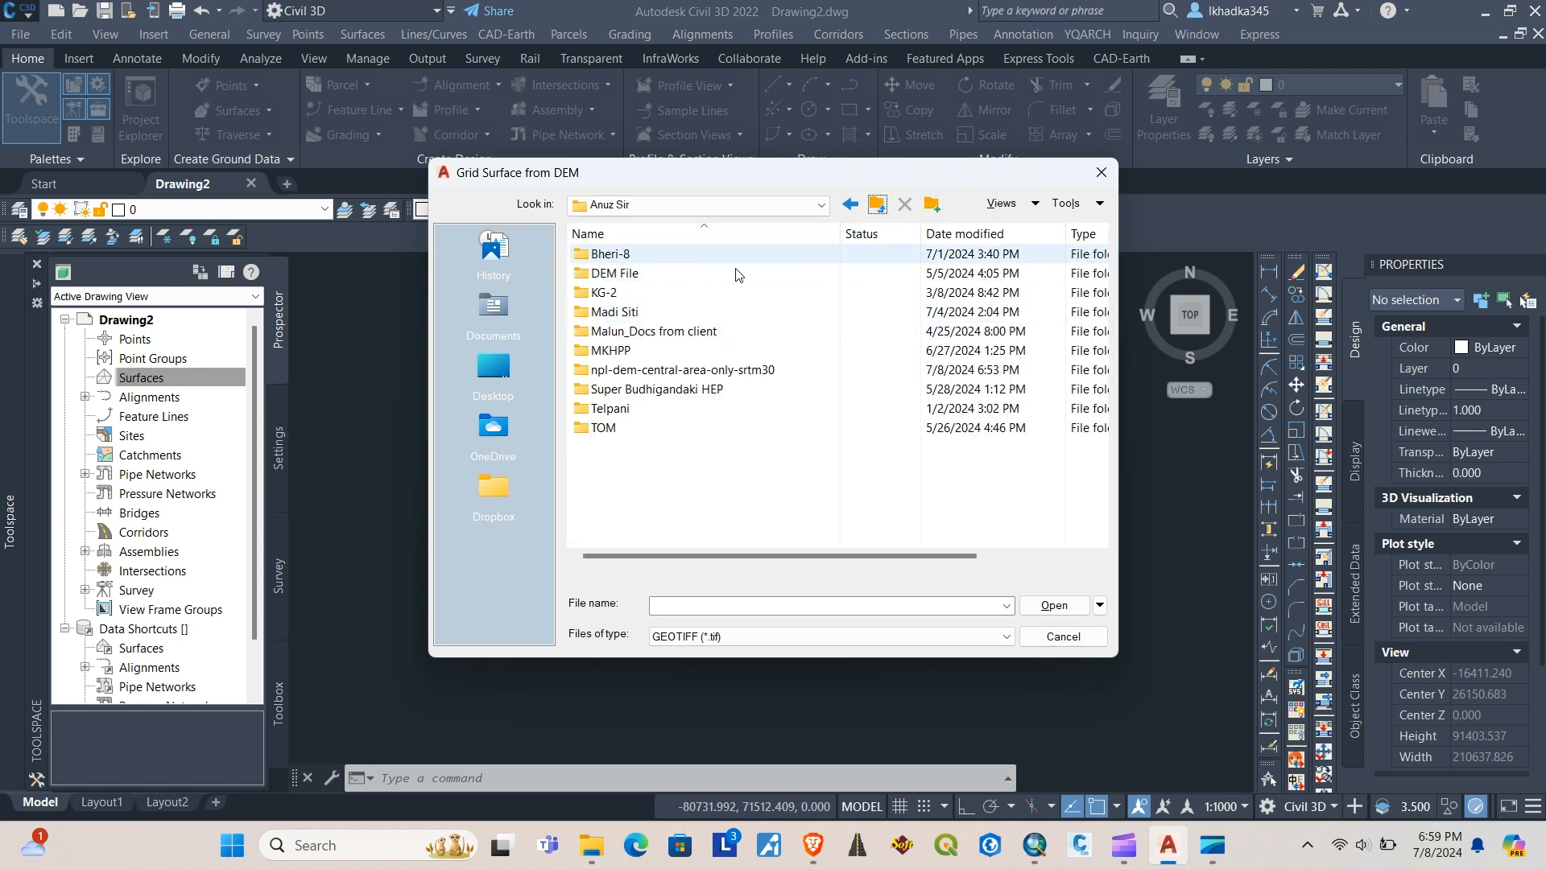
pyautogui.click(877, 206)
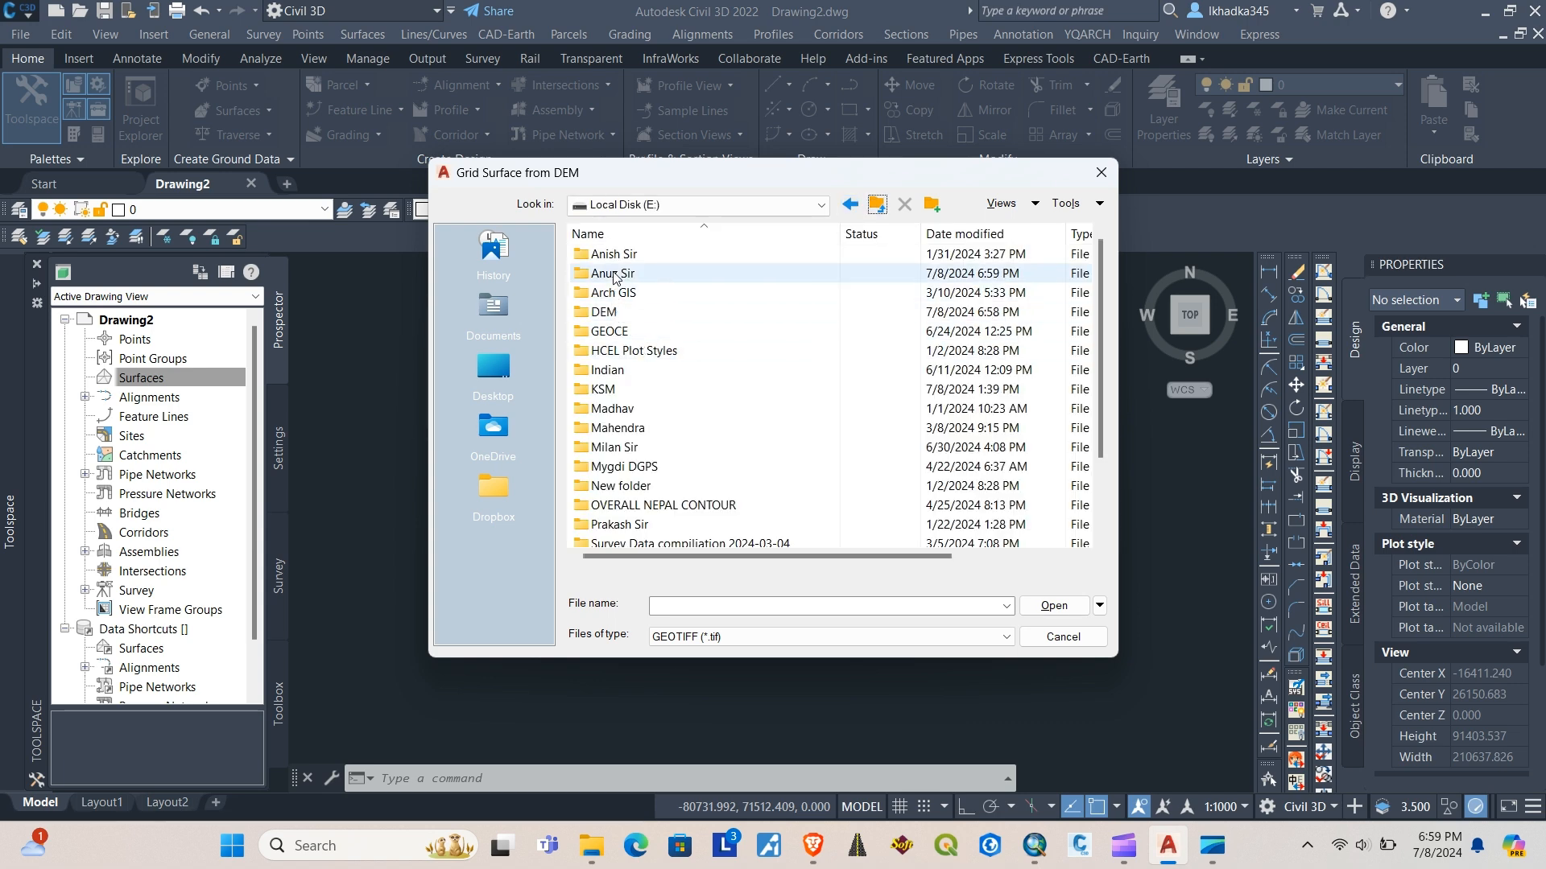
pyautogui.doubleClick(605, 275)
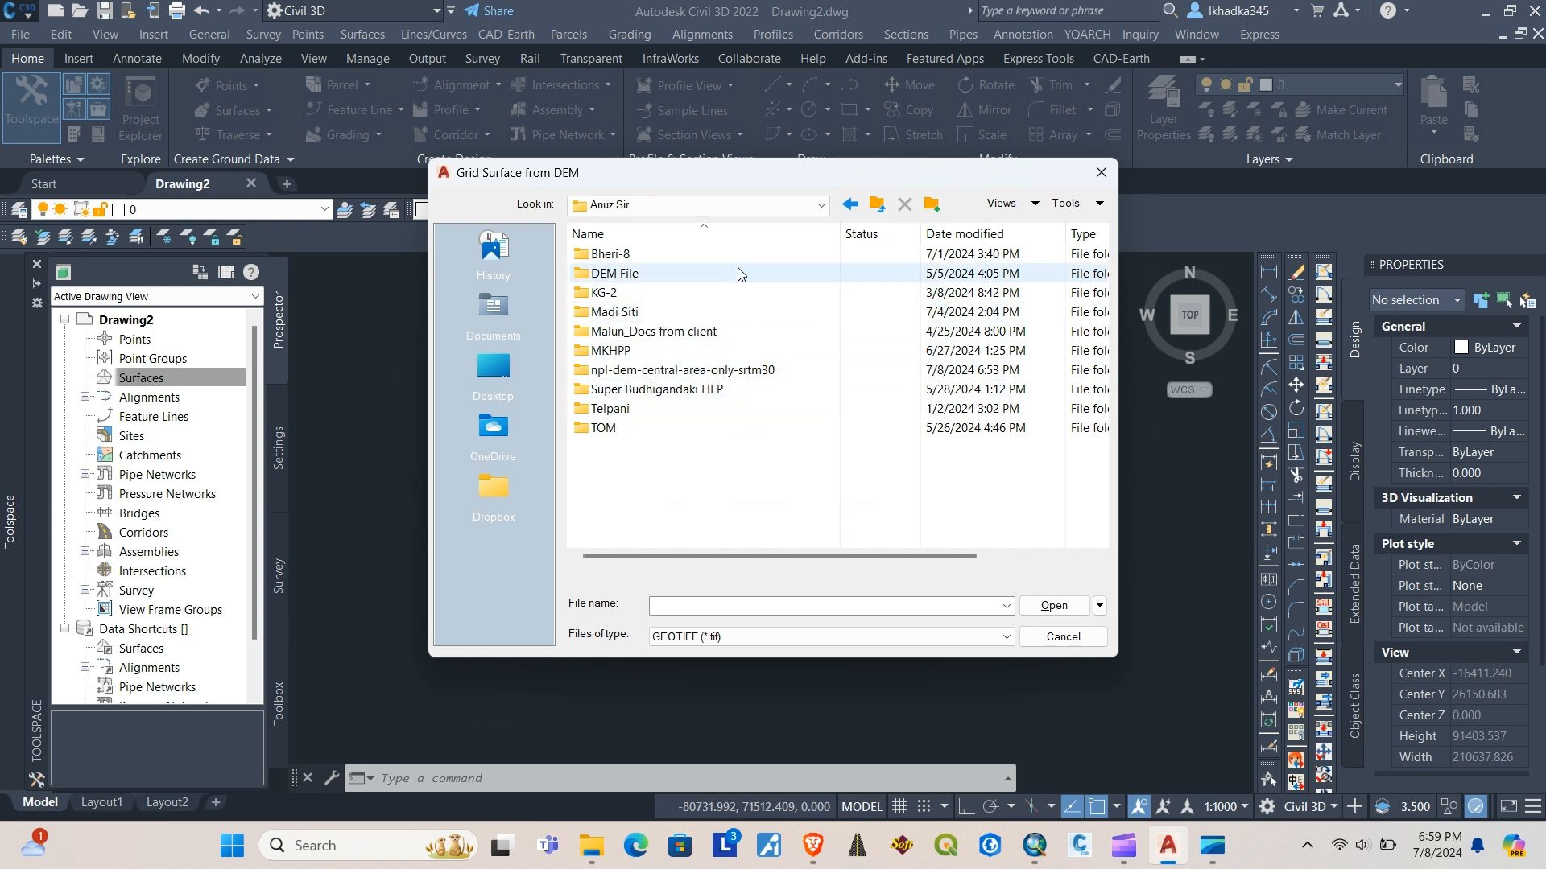
pyautogui.click(877, 204)
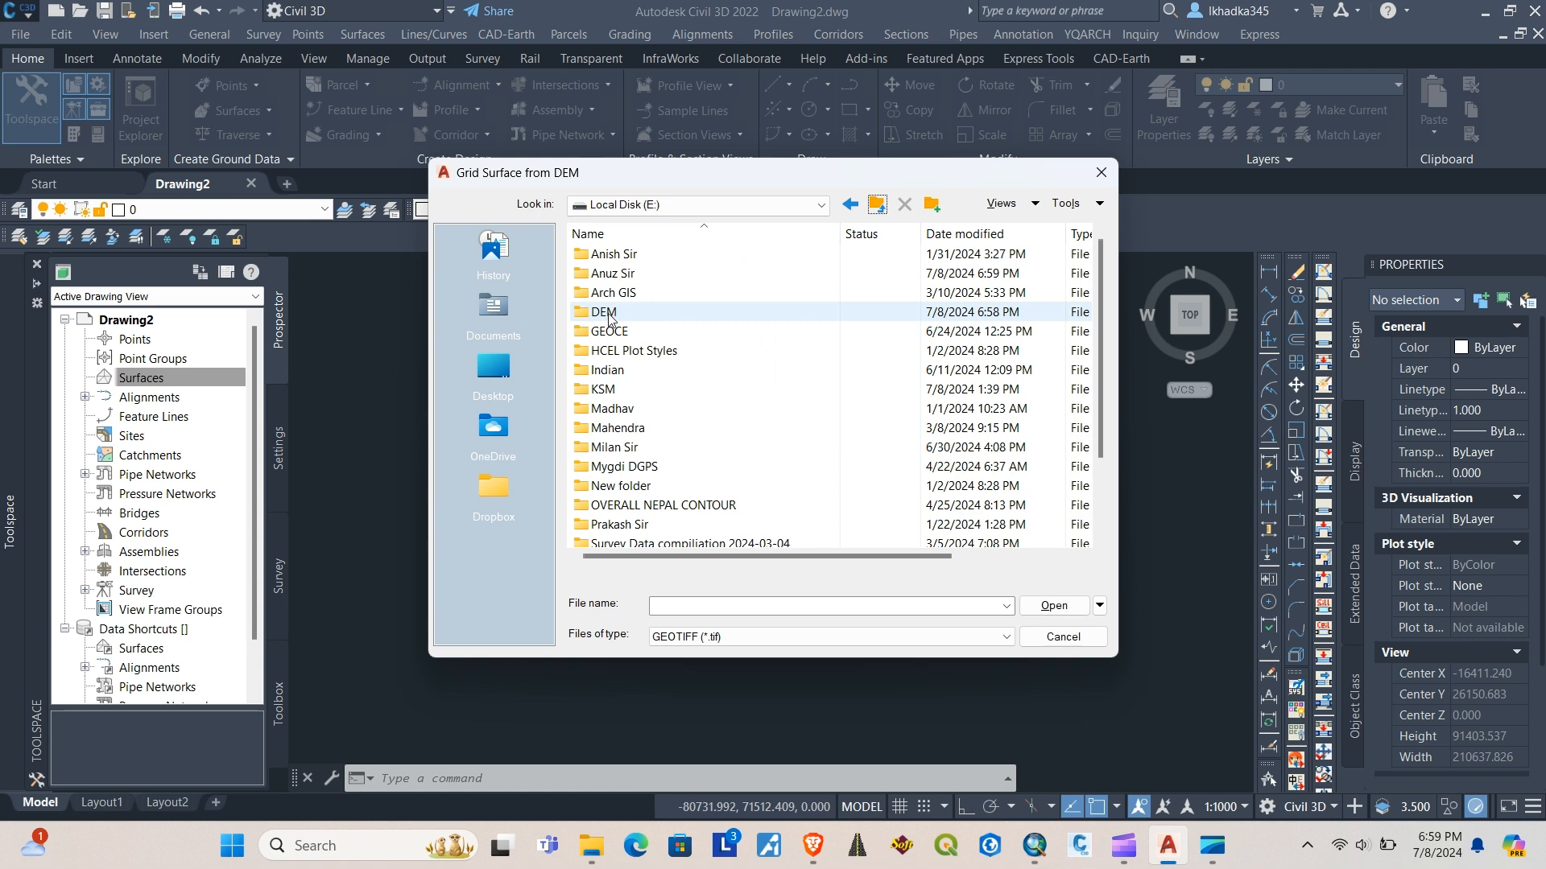
pyautogui.doubleClick(607, 313)
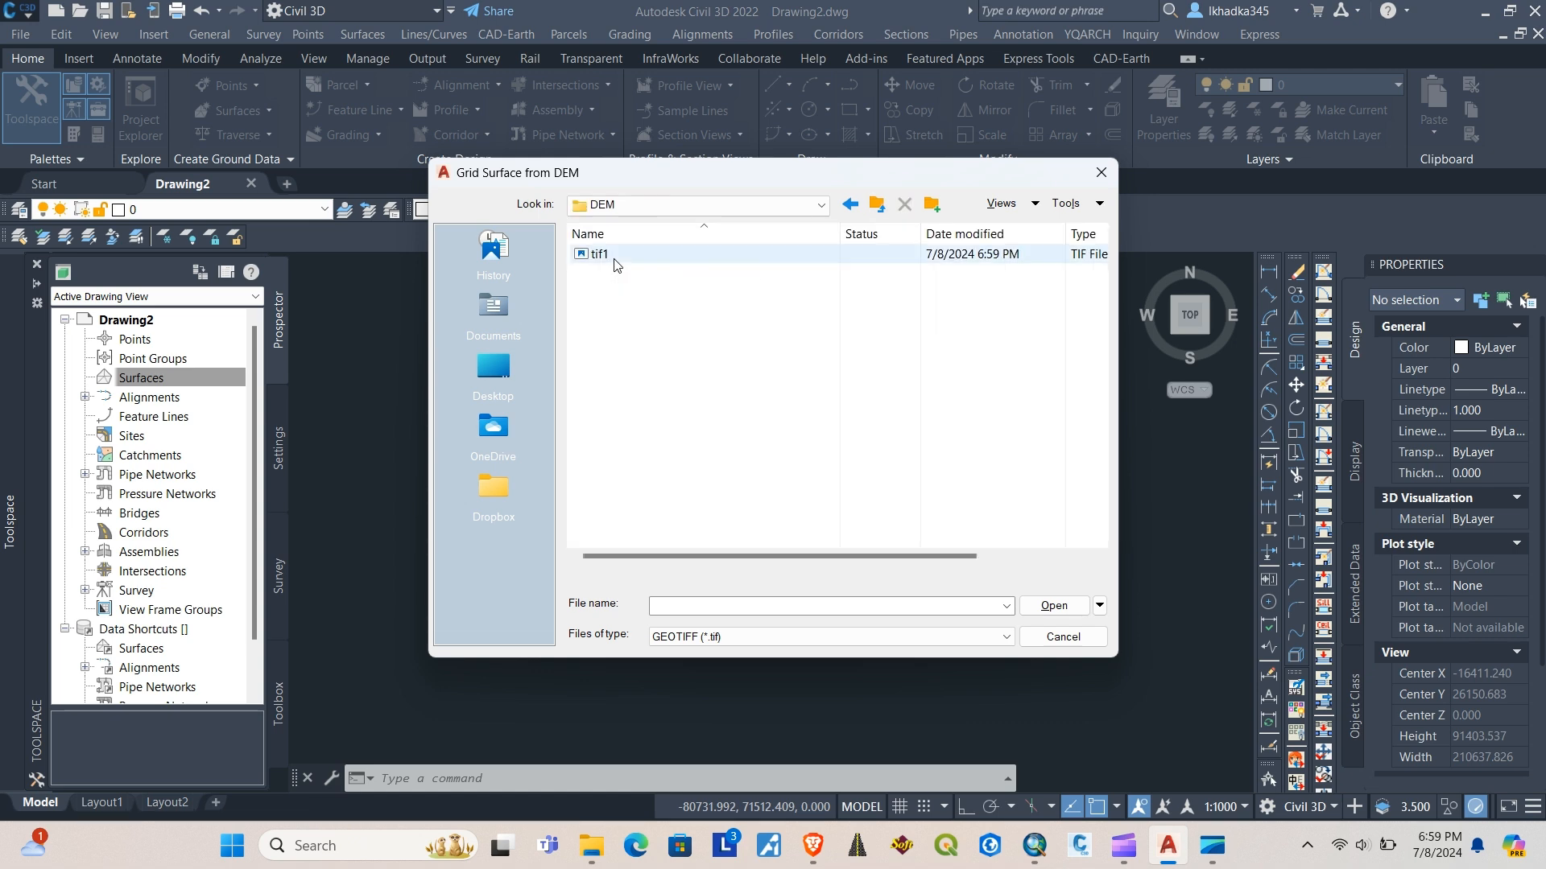
pyautogui.click(604, 254)
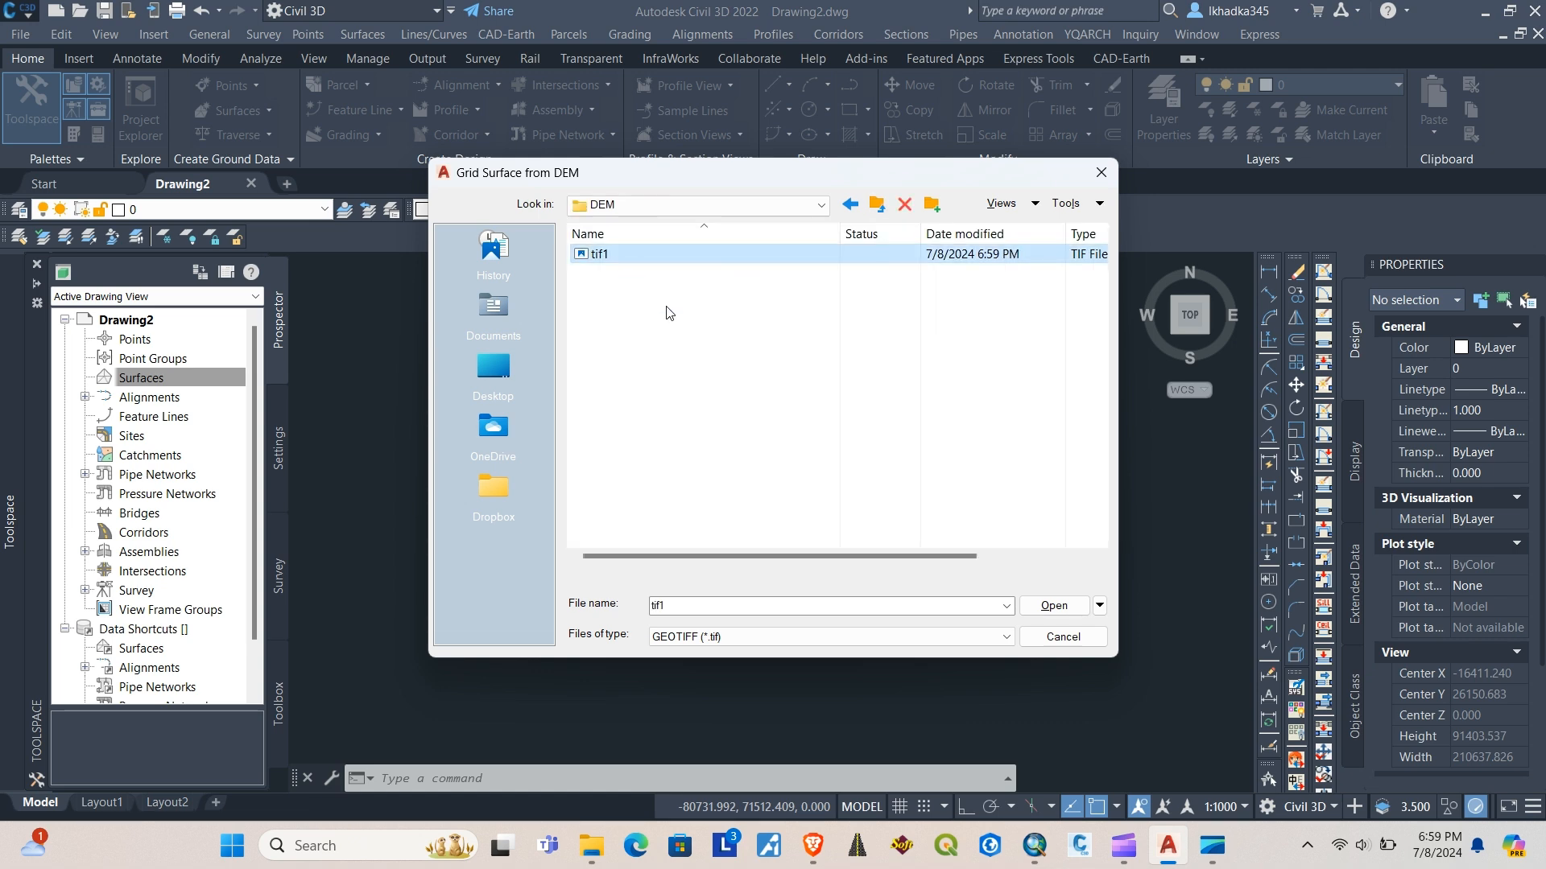
pyautogui.click(1051, 606)
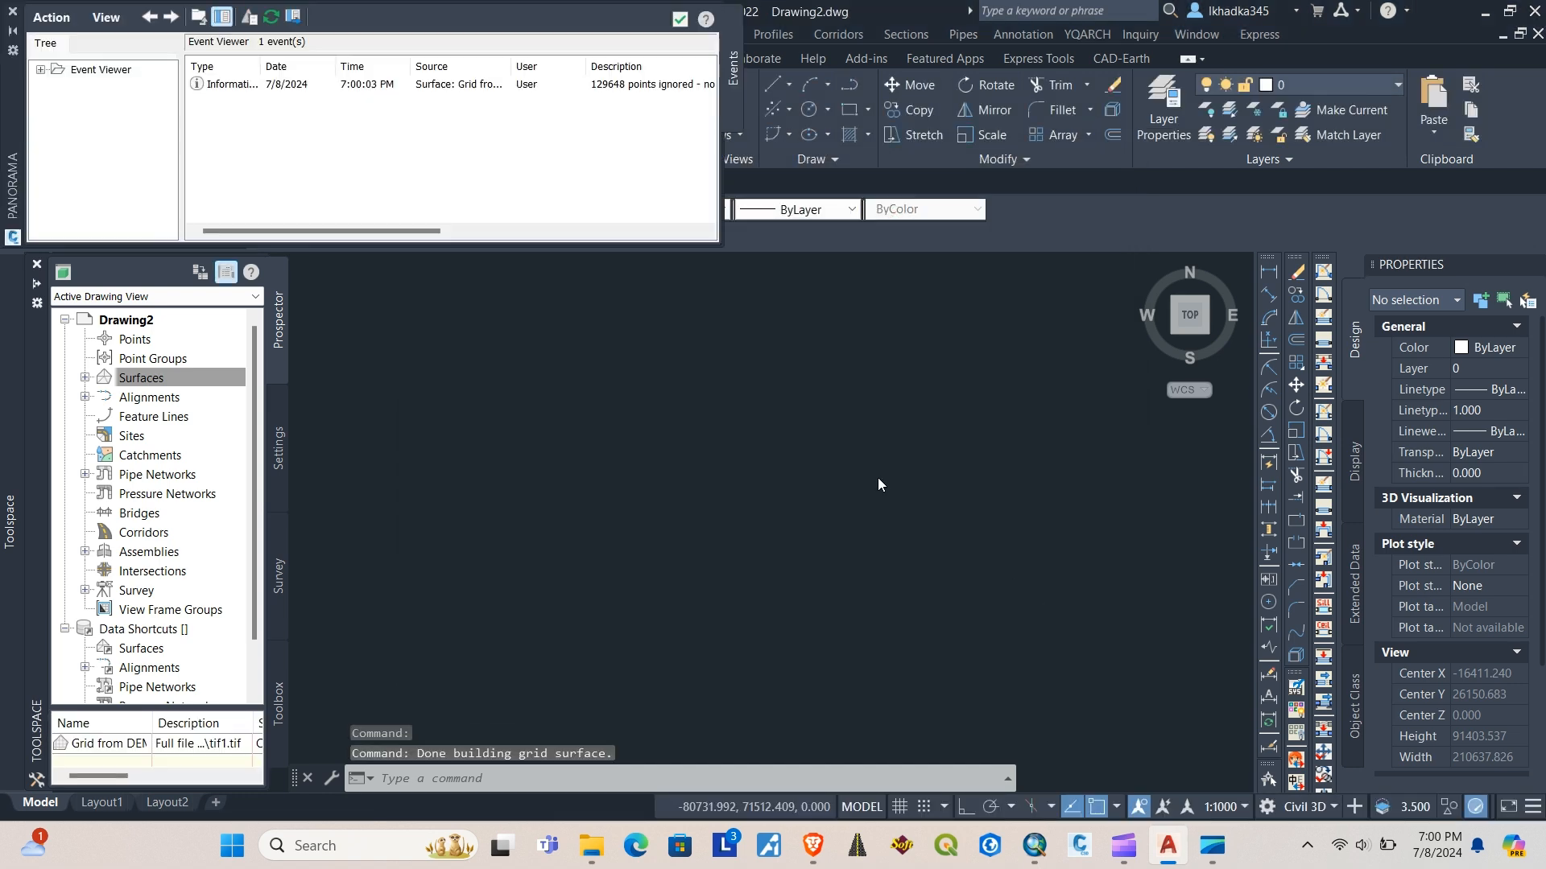
pyautogui.click(680, 18)
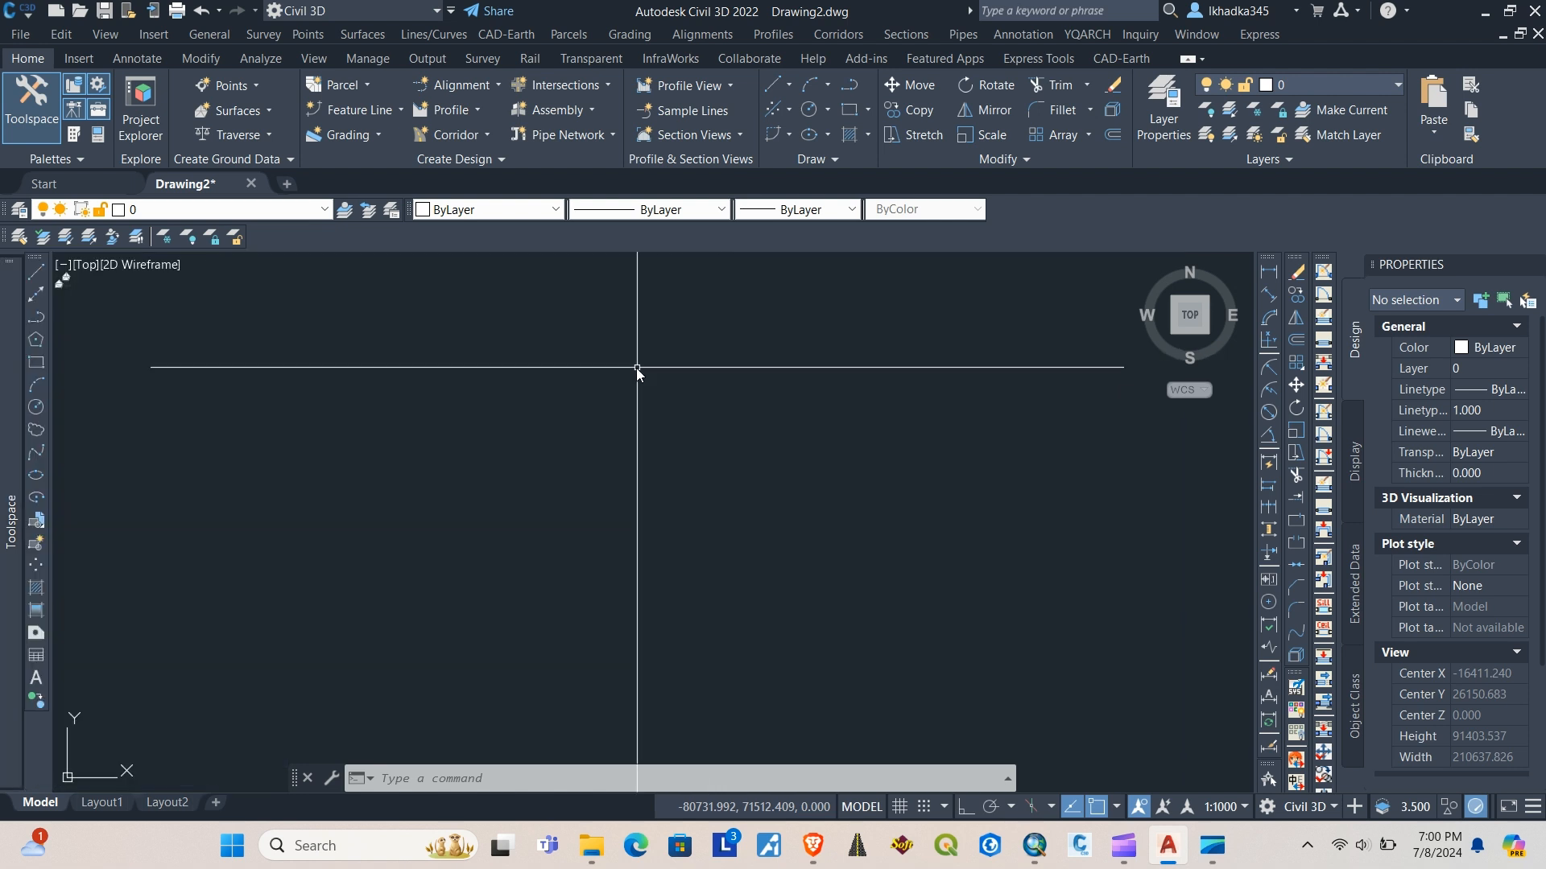
# Step: Zoom to the drawing extents and examine the contours and boundary of the imported surface
pyautogui.write('z')
pyautogui.press('Return')
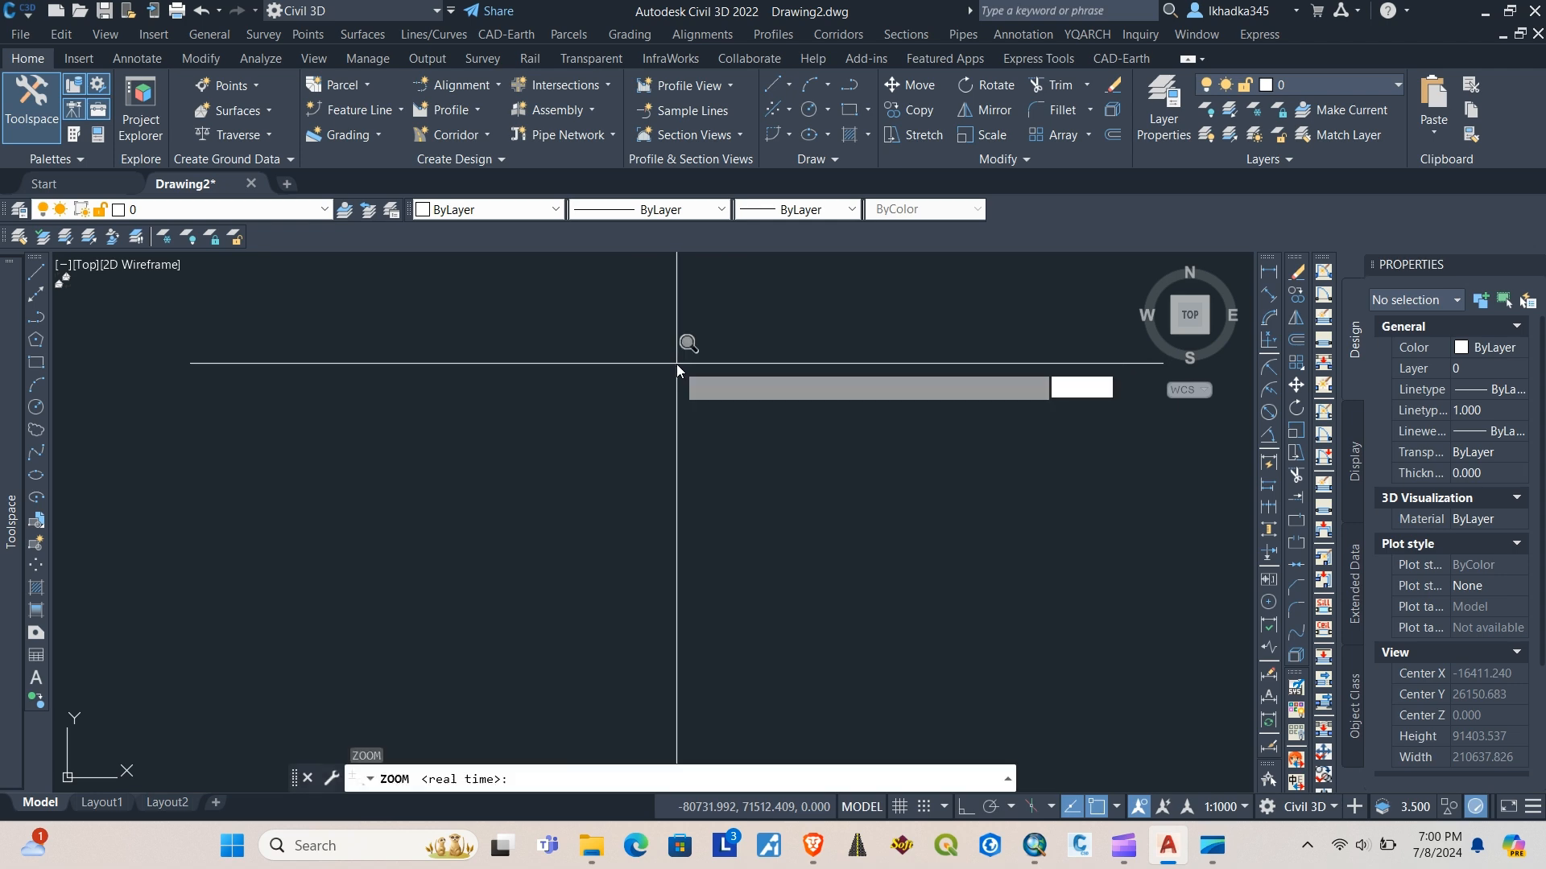
pyautogui.write('e')
pyautogui.press('Return')
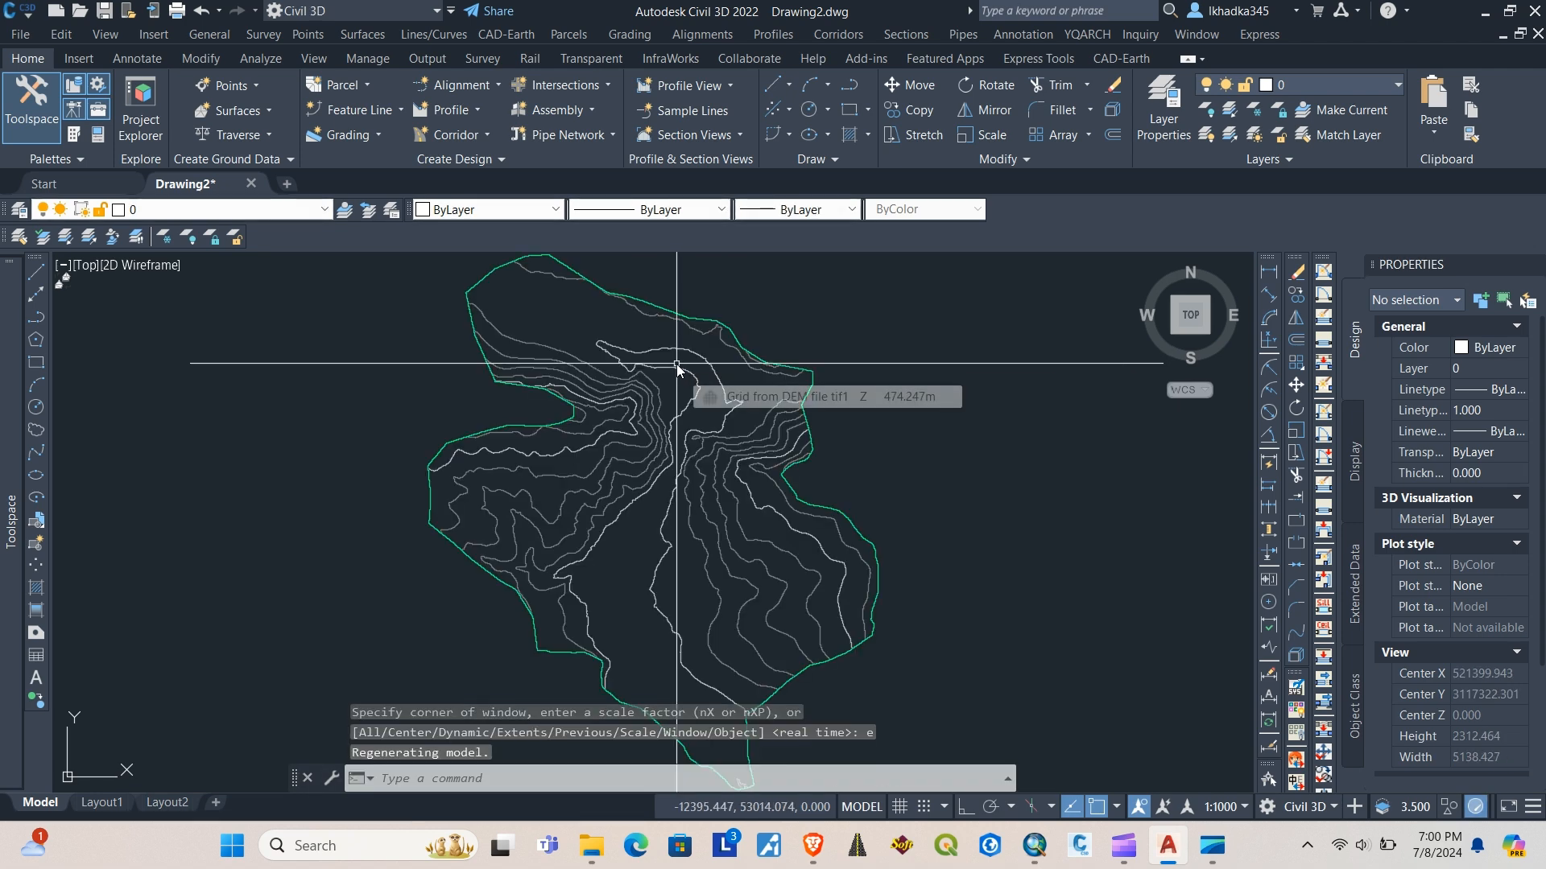
pyautogui.scroll(8, 677, 368)
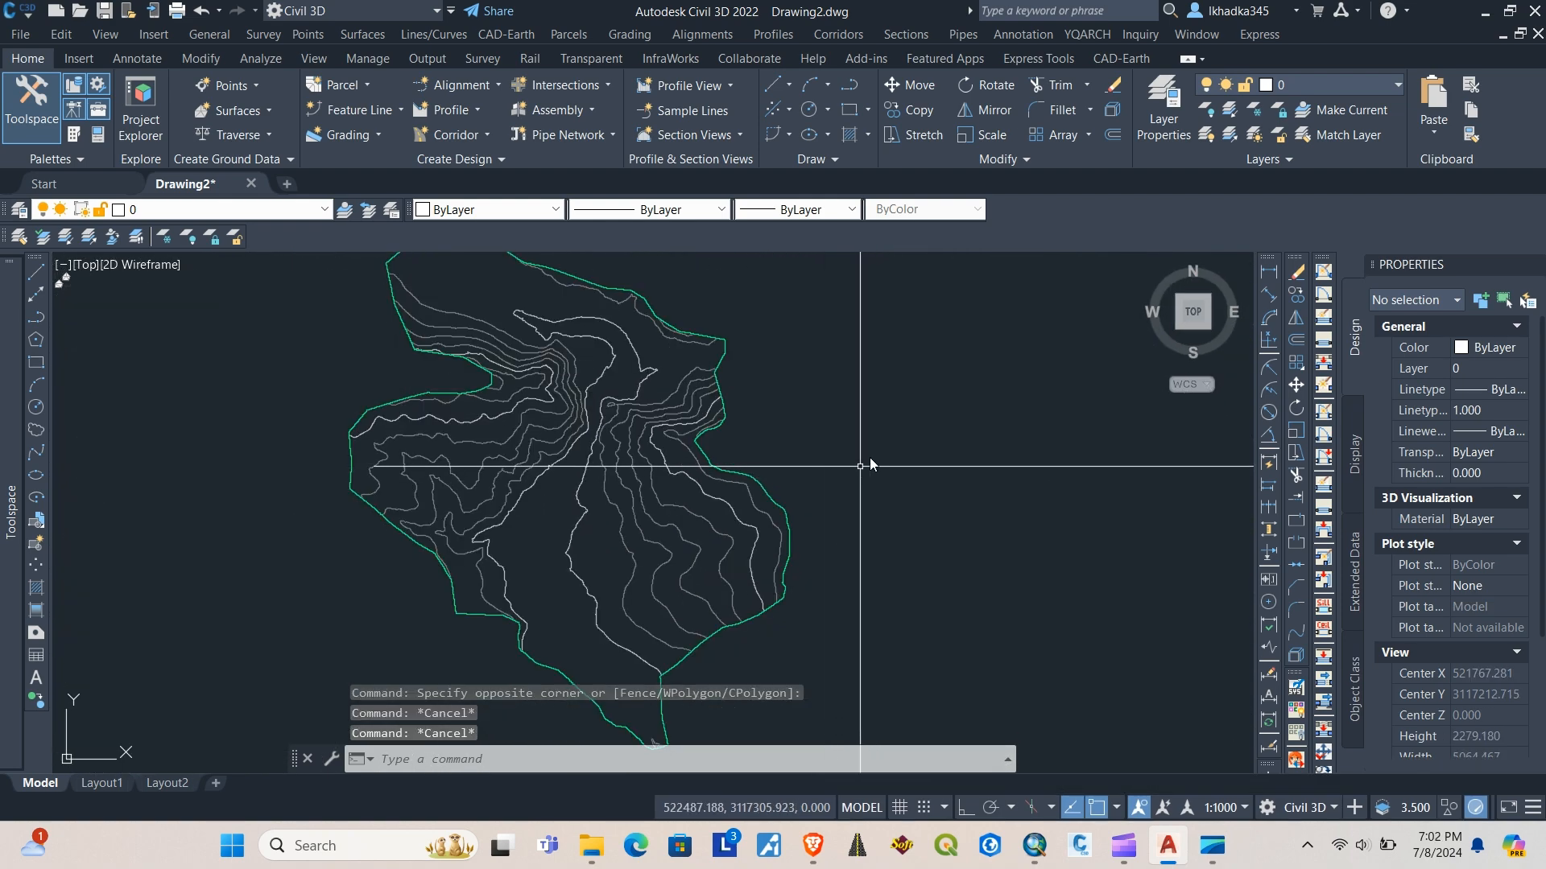
pyautogui.scroll(-4, 851, 449)
pyautogui.scroll(2, 844, 437)
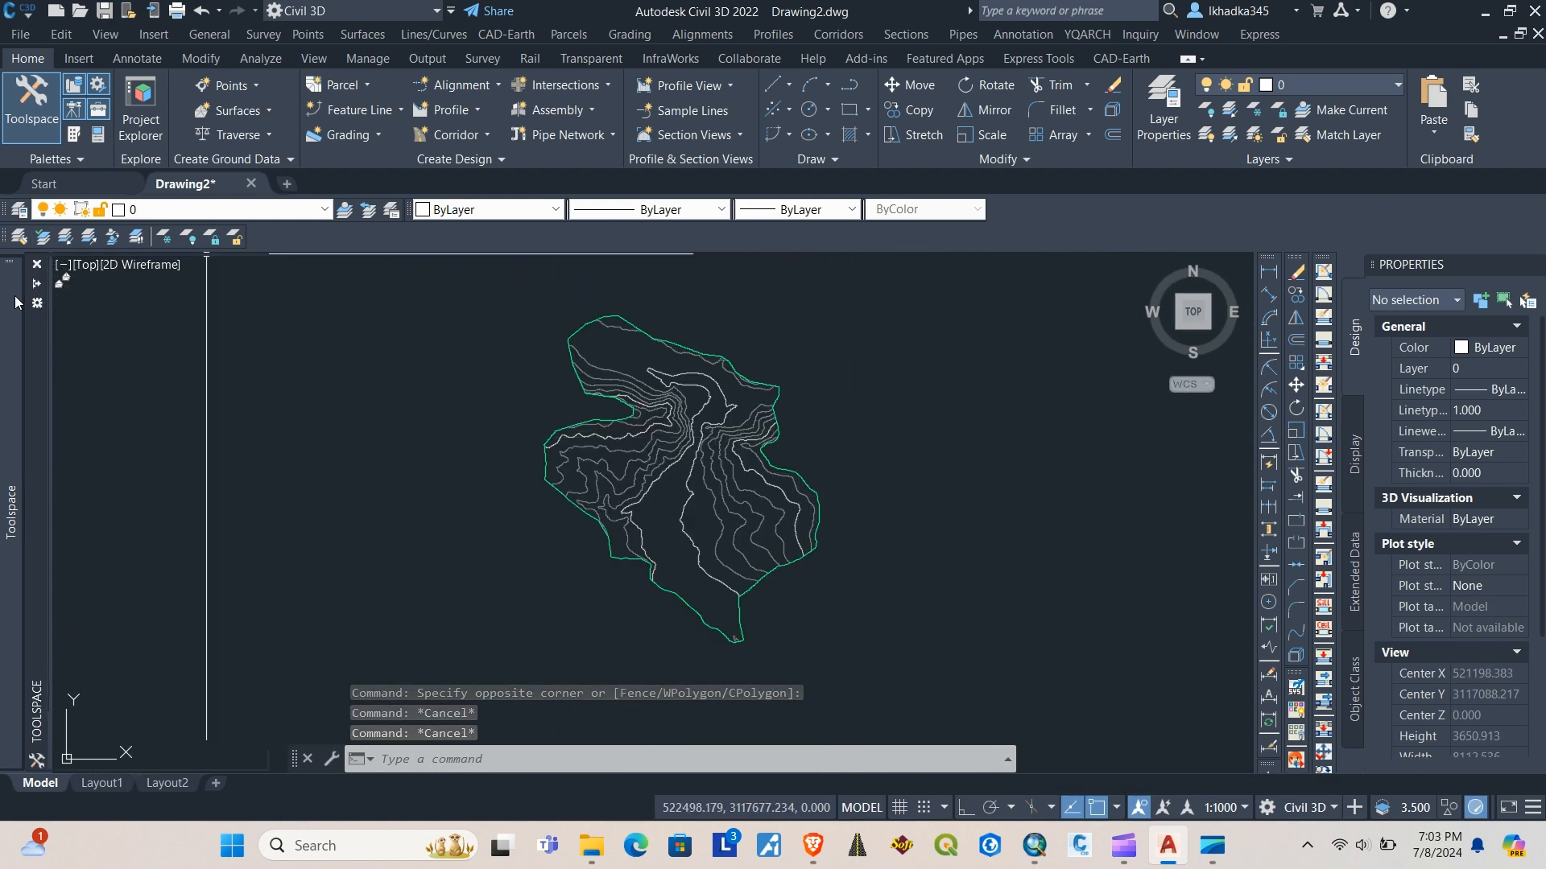
# Step: Expand the Surfaces collection and look through the definition of the imported DEM grid surface
pyautogui.moveTo(16, 302)
pyautogui.click(84, 378)
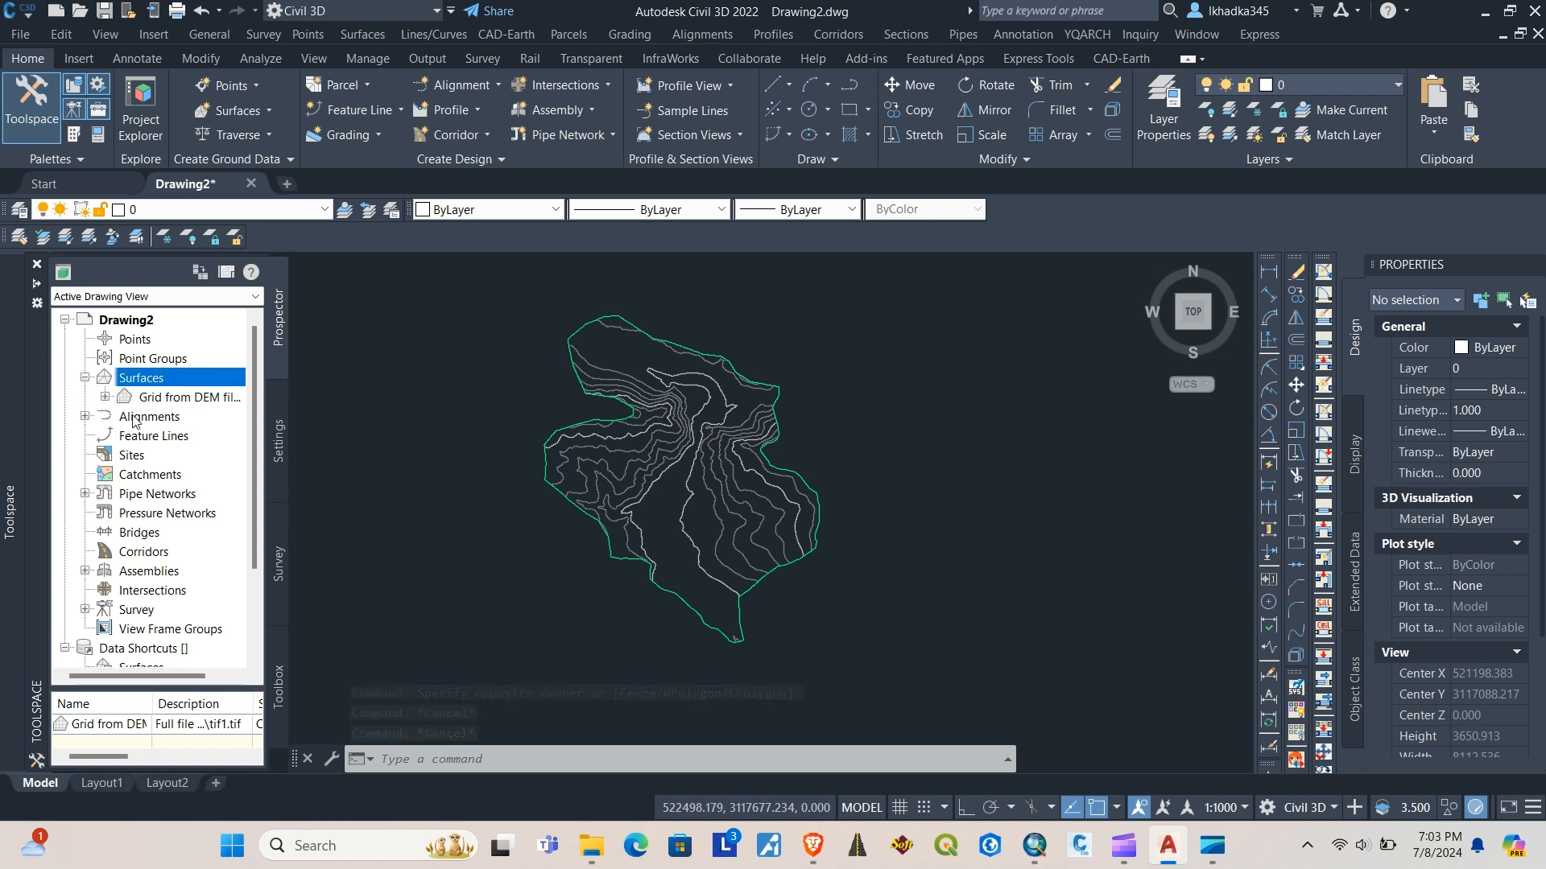
pyautogui.click(105, 397)
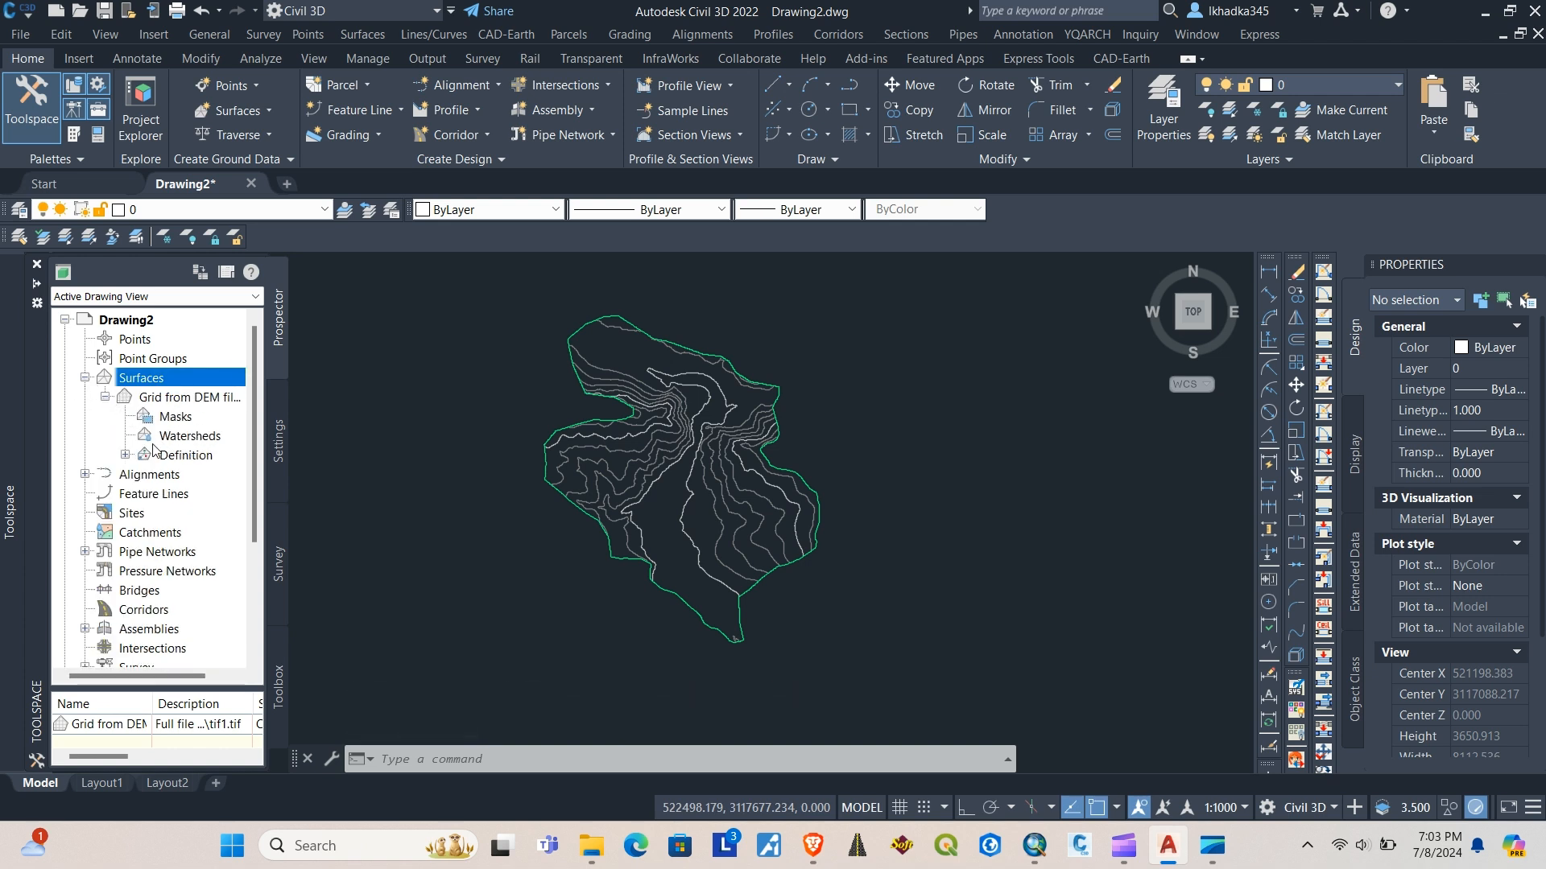
pyautogui.click(124, 455)
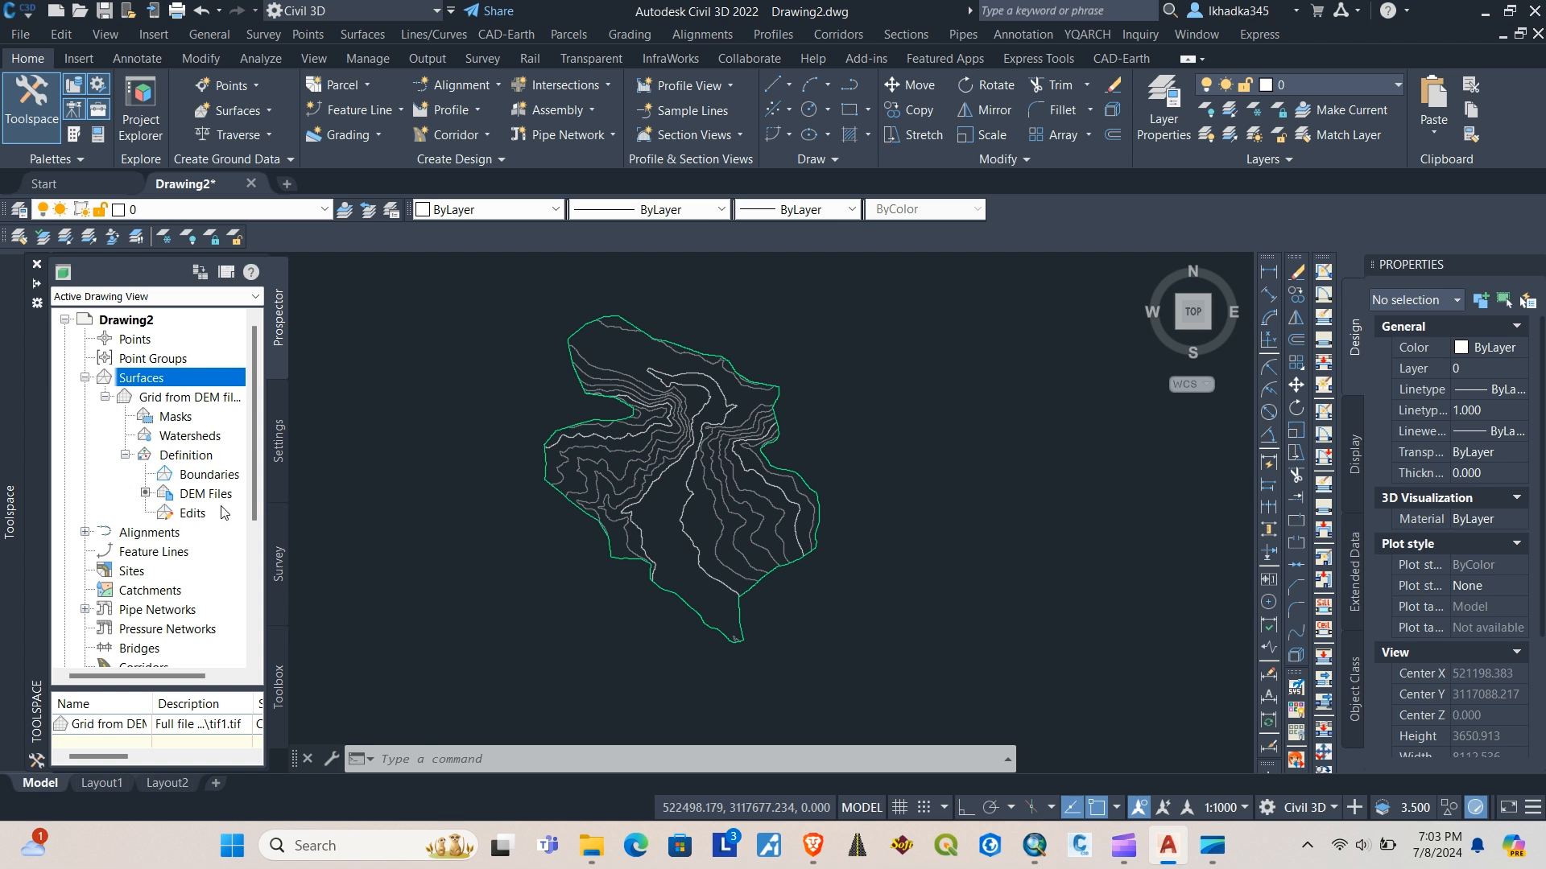
pyautogui.click(125, 454)
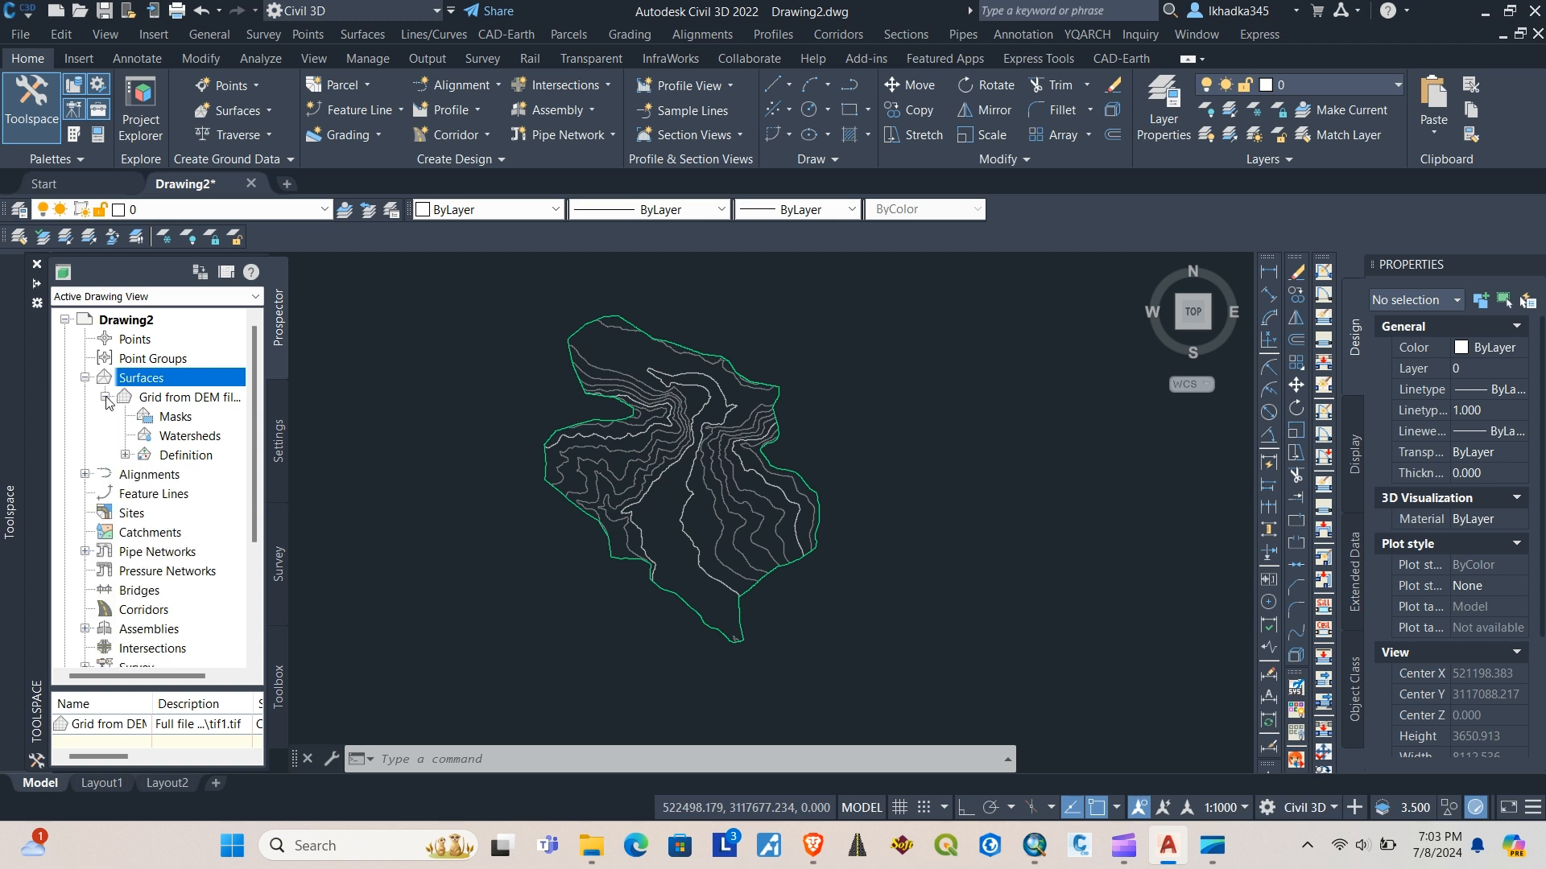
# Step: Edit the DEM surface's current contour style, setting the minor interval to 5 m and the major interval to 25 m
pyautogui.rightClick(191, 398)
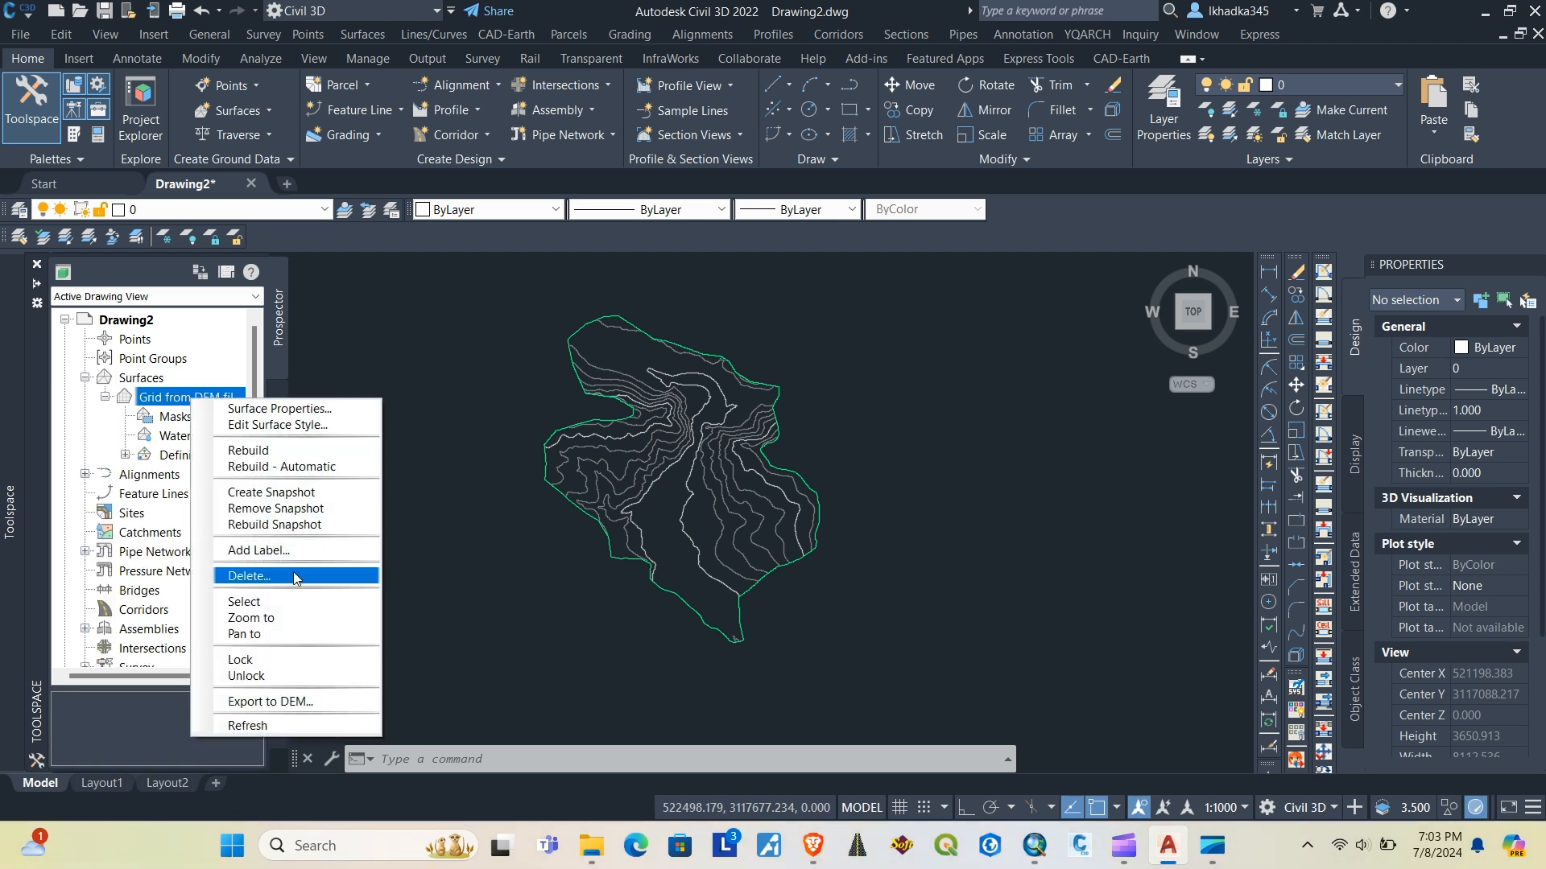
pyautogui.click(278, 408)
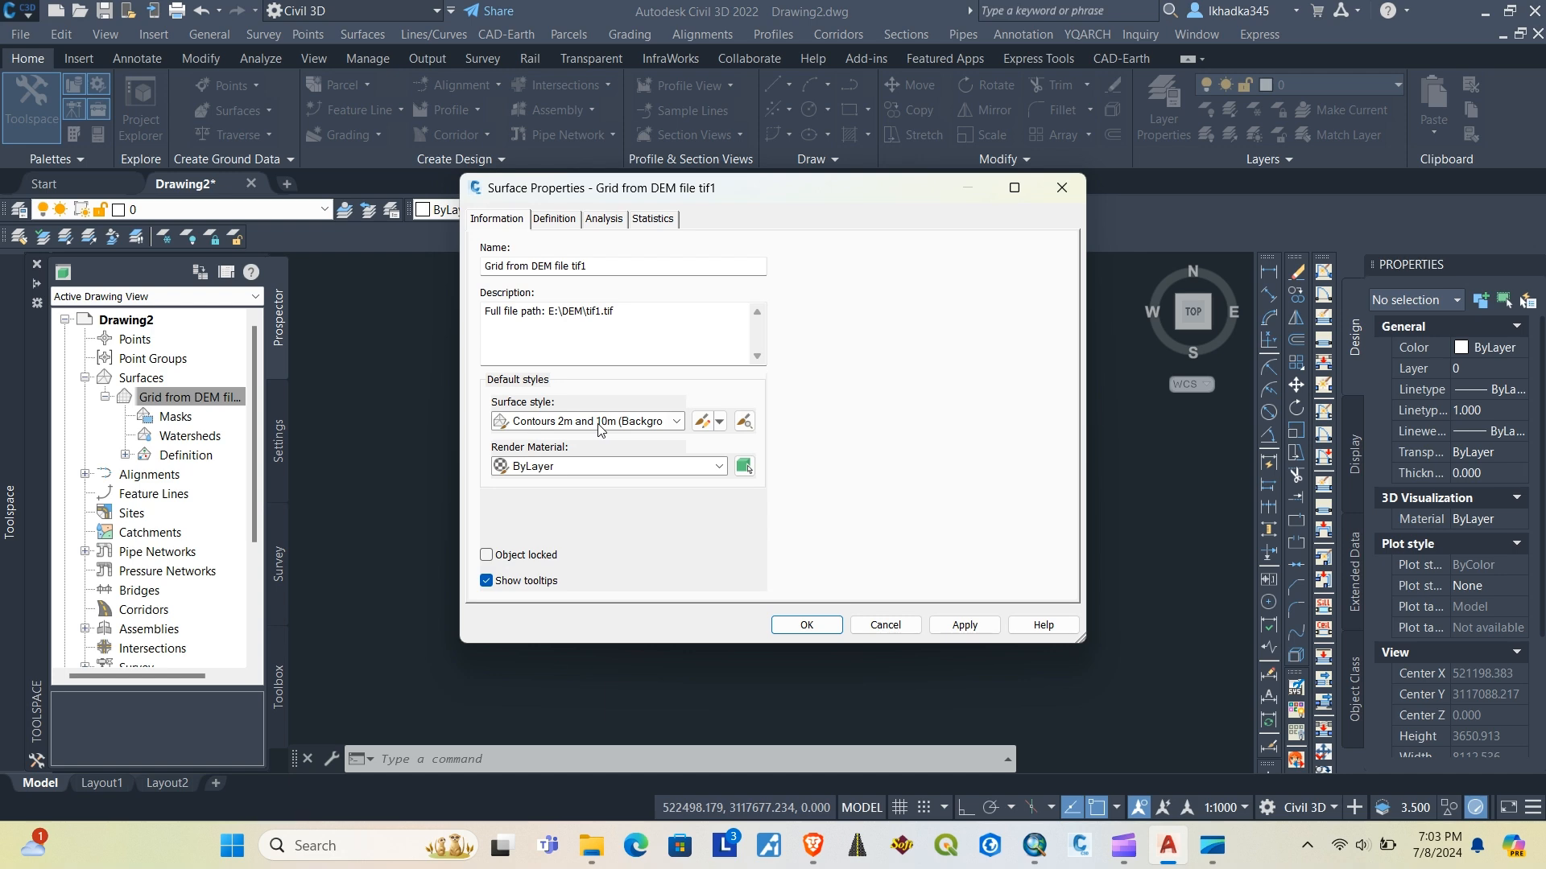
pyautogui.click(719, 421)
pyautogui.click(769, 475)
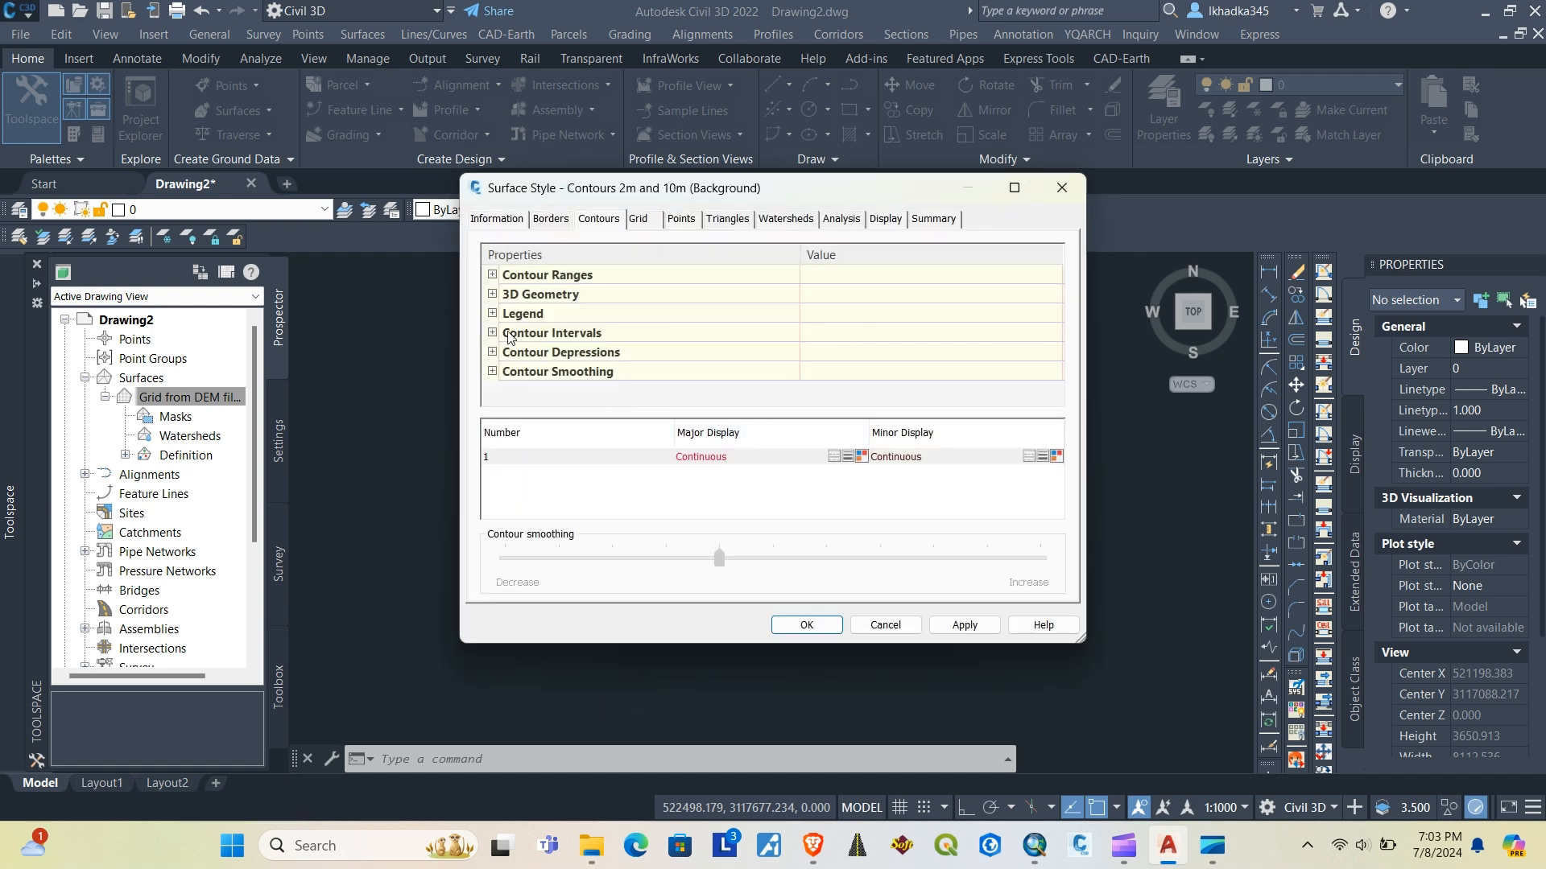
pyautogui.click(492, 332)
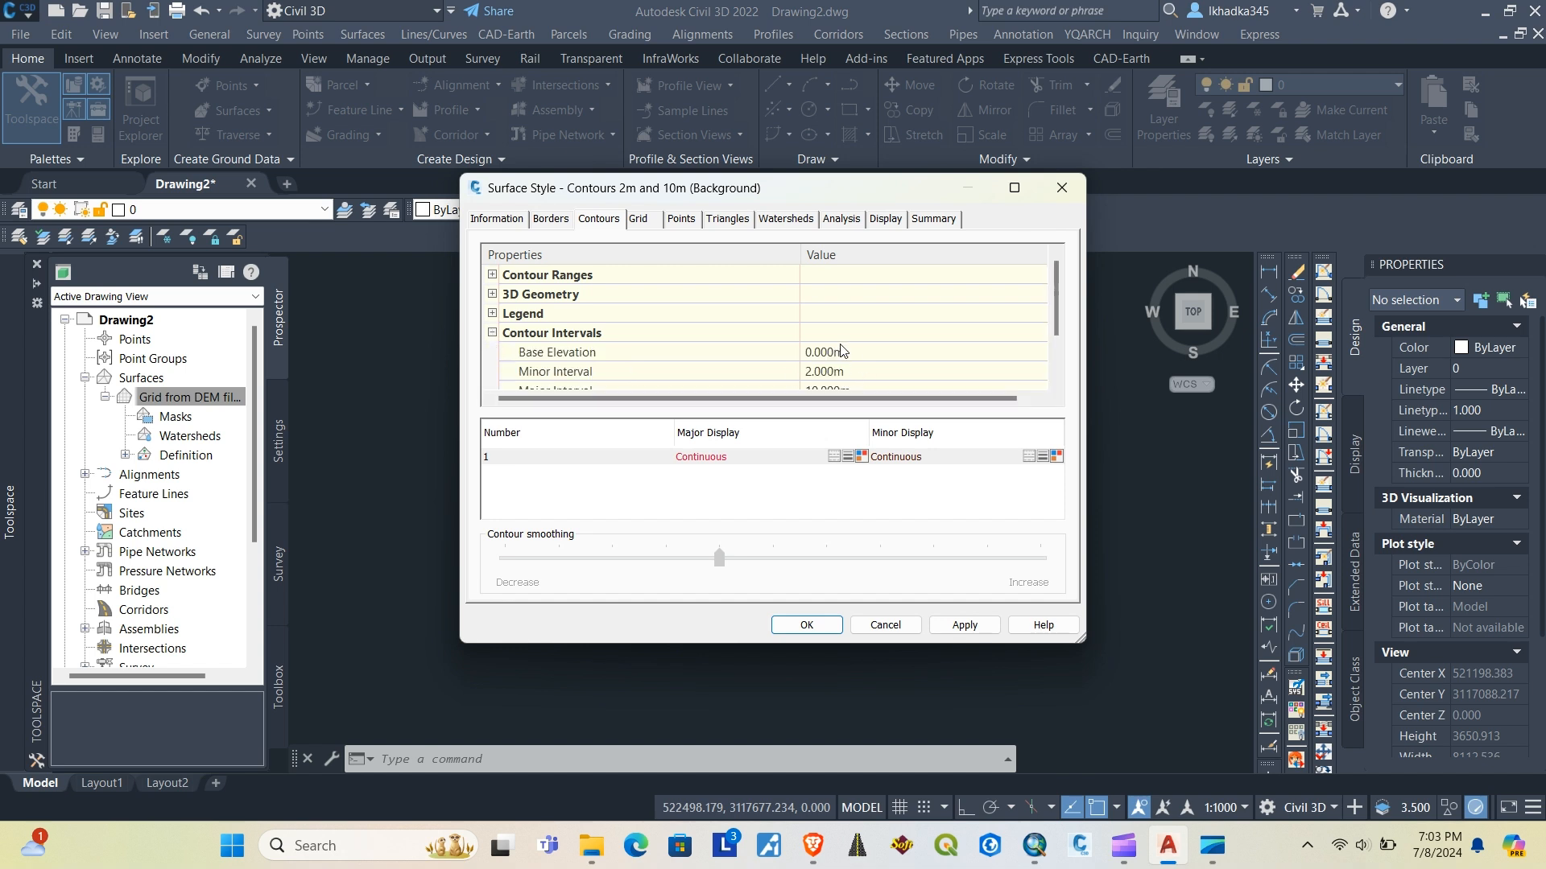
pyautogui.click(850, 370)
pyautogui.write('5')
pyautogui.scroll(-1, 868, 330)
pyautogui.click(862, 329)
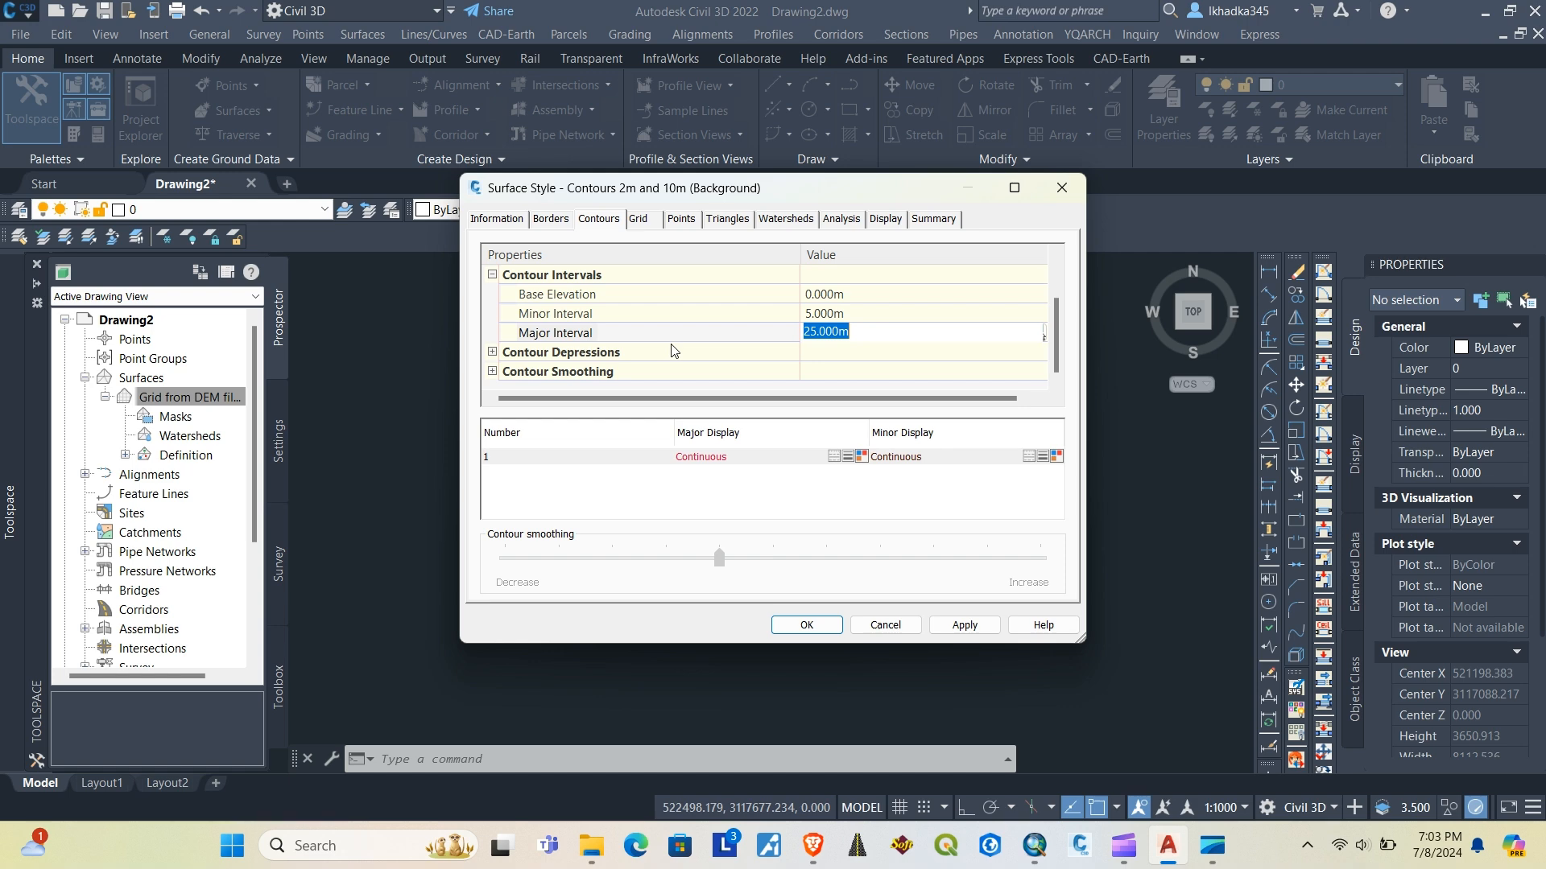
# Step: Review the style's major and minor contour display components and its contour smoothing settings
pyautogui.click(884, 219)
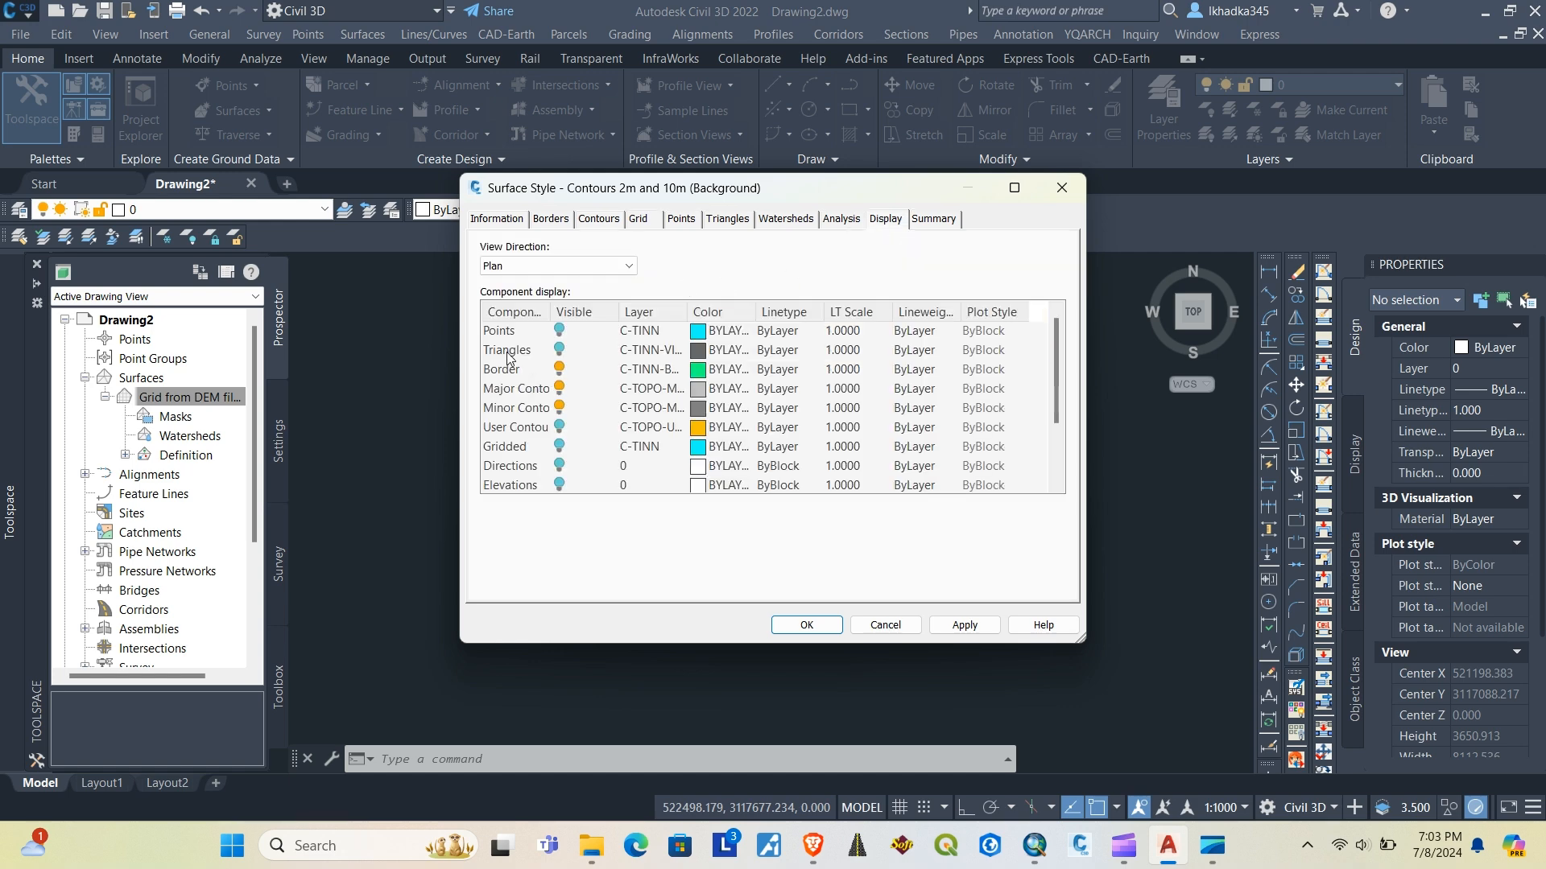
pyautogui.click(516, 394)
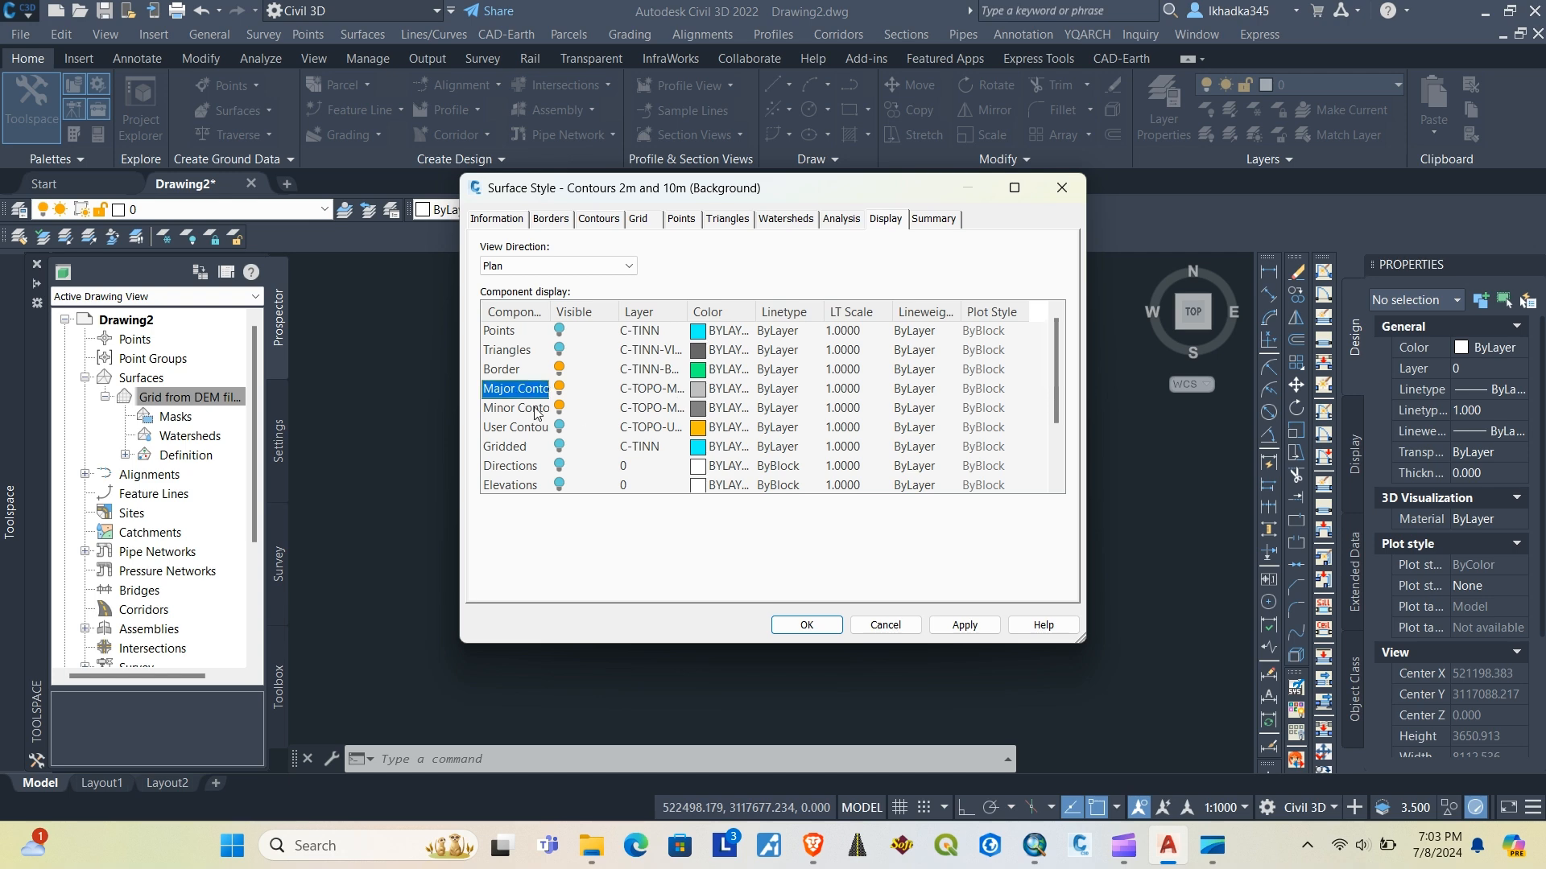
pyautogui.click(526, 409)
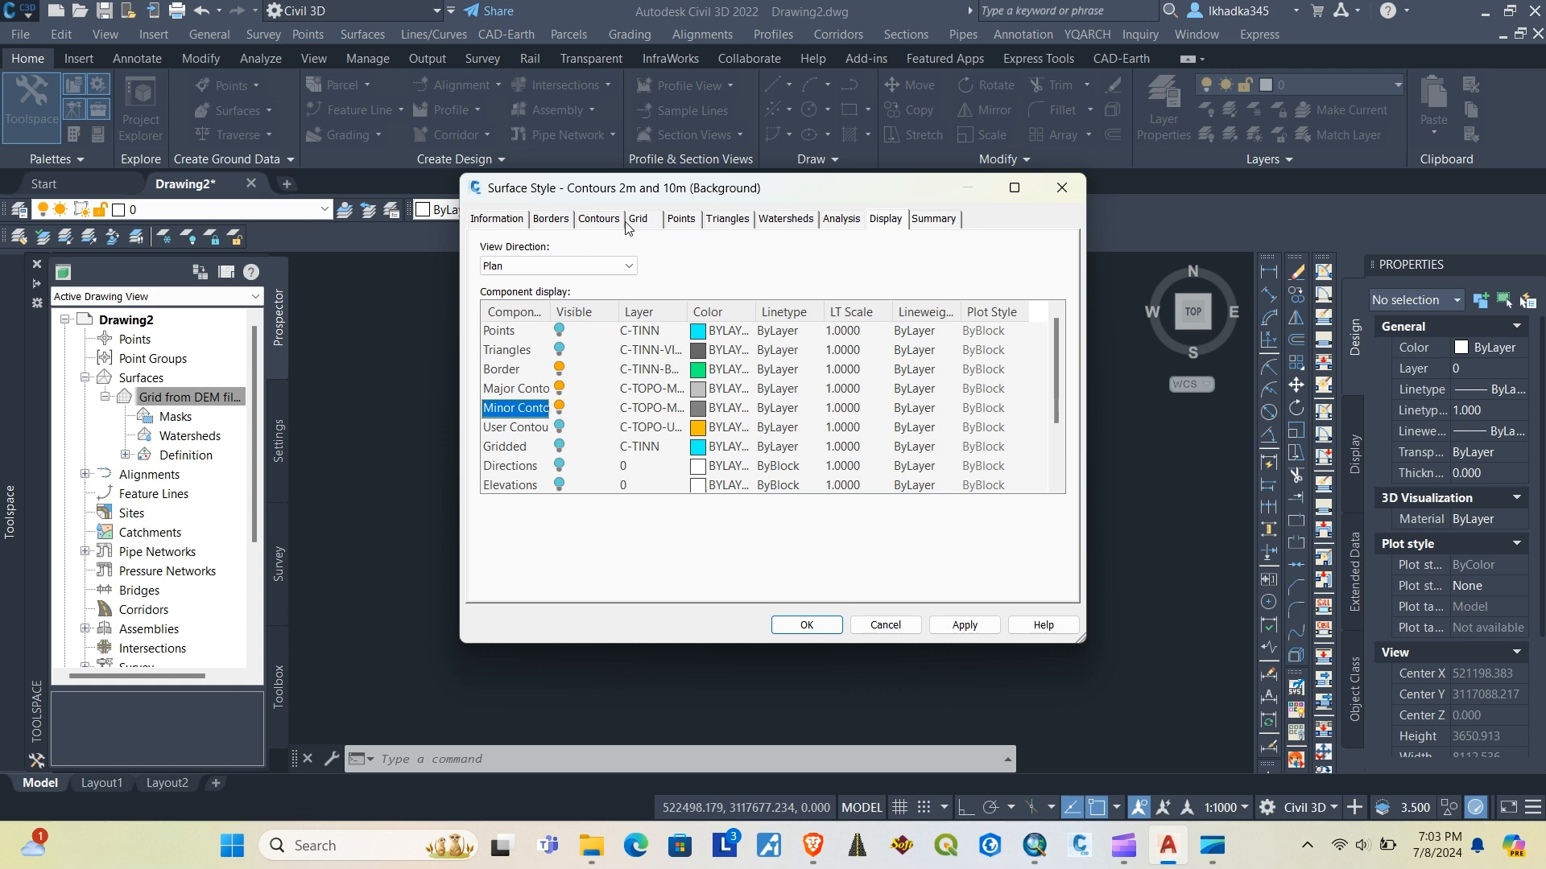
pyautogui.click(601, 219)
pyautogui.click(492, 371)
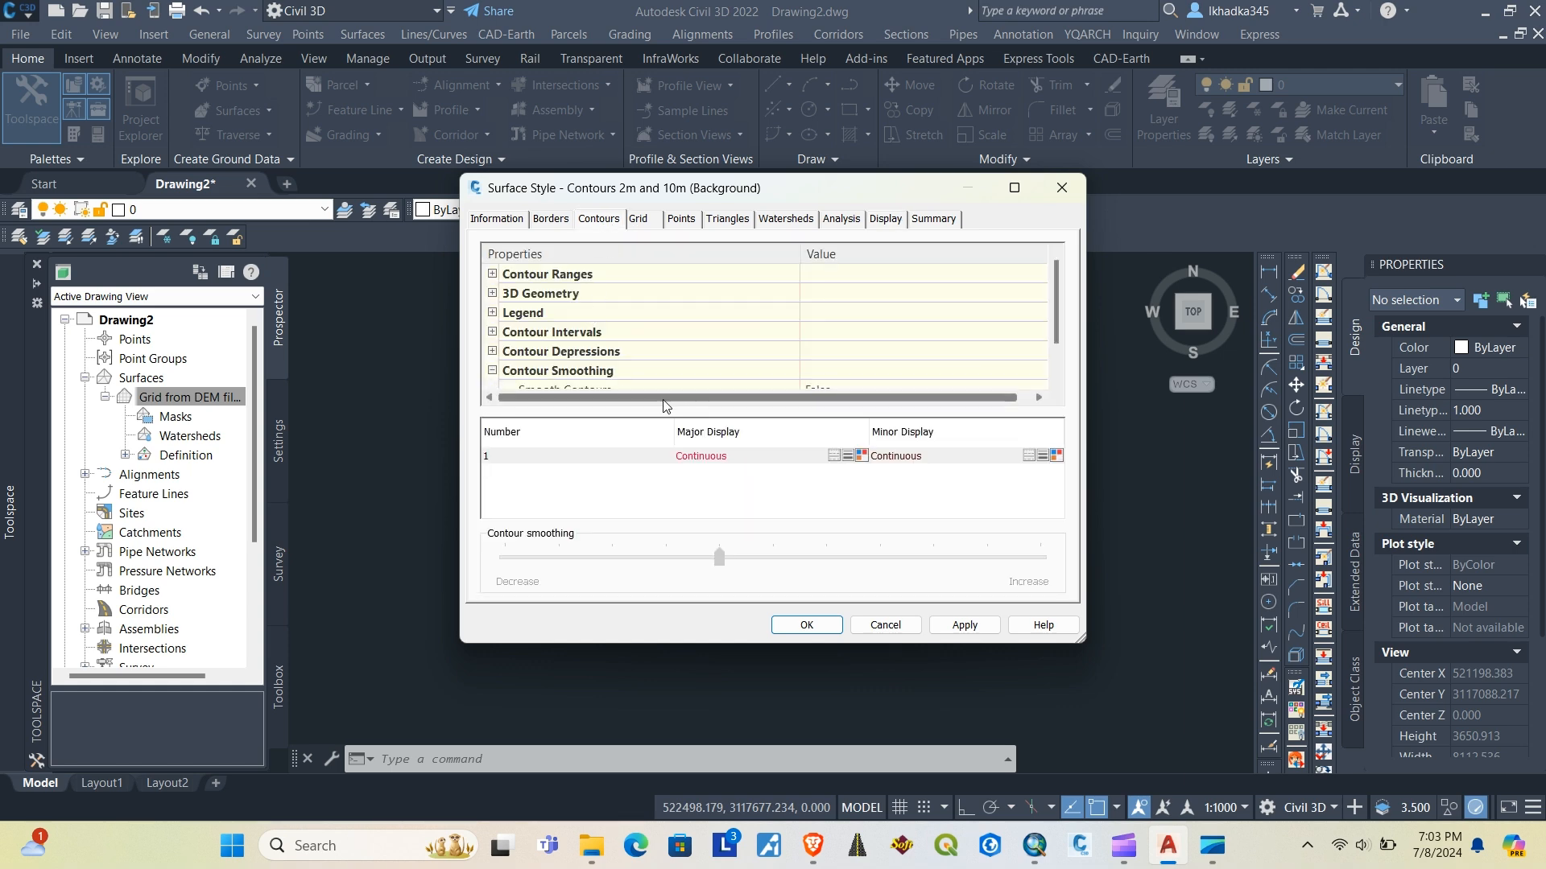
pyautogui.scroll(-1, 641, 403)
pyautogui.scroll(1, 644, 402)
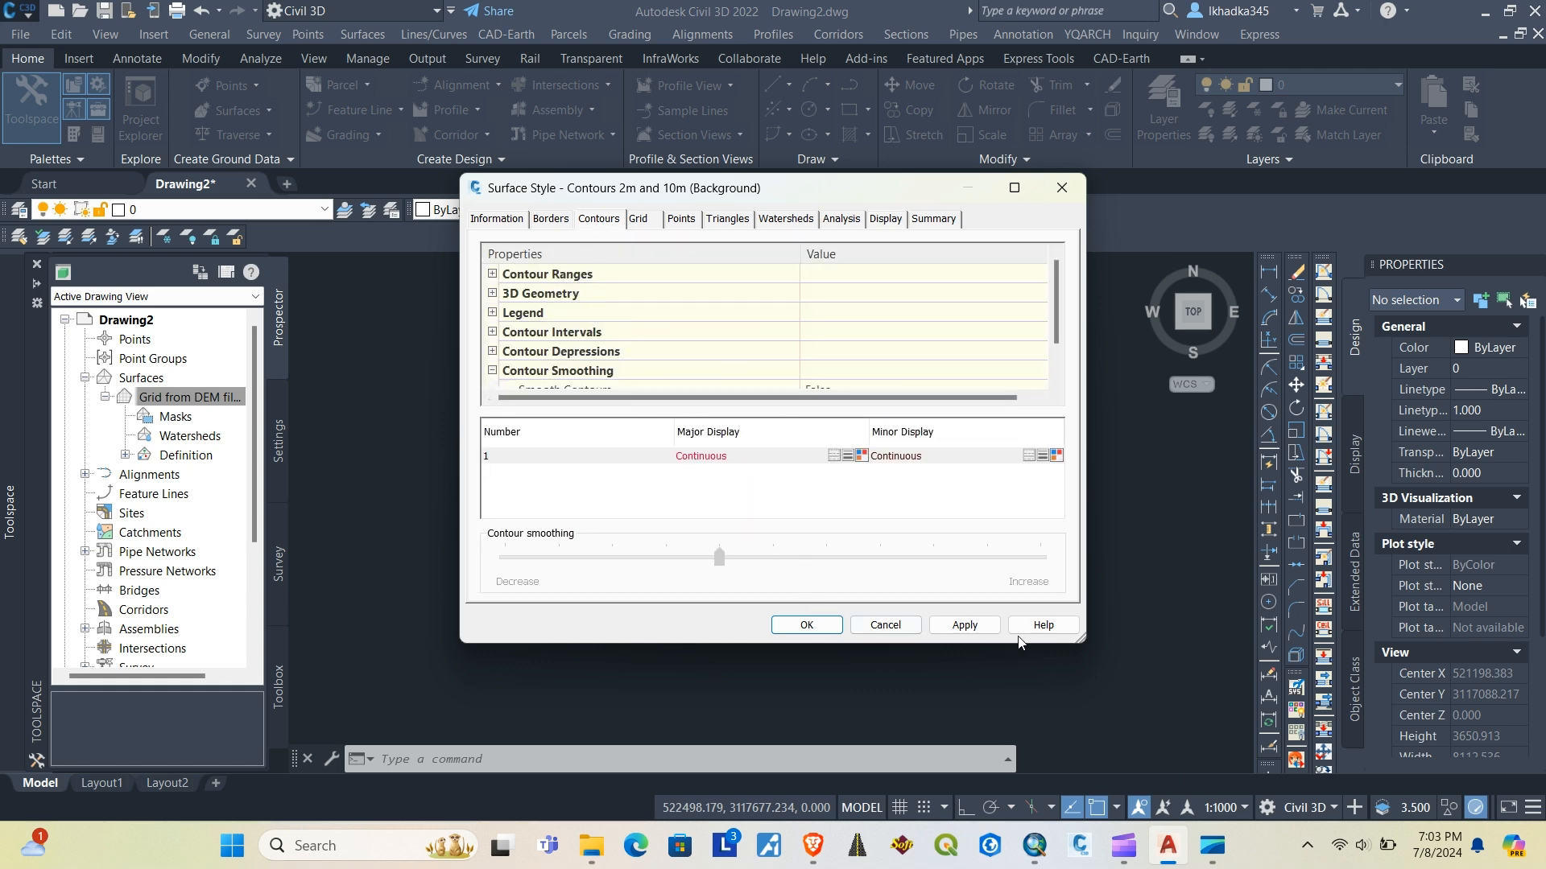
# Step: Apply the edited surface style and confirm the surface properties of the DEM grid
pyautogui.click(964, 625)
pyautogui.click(805, 624)
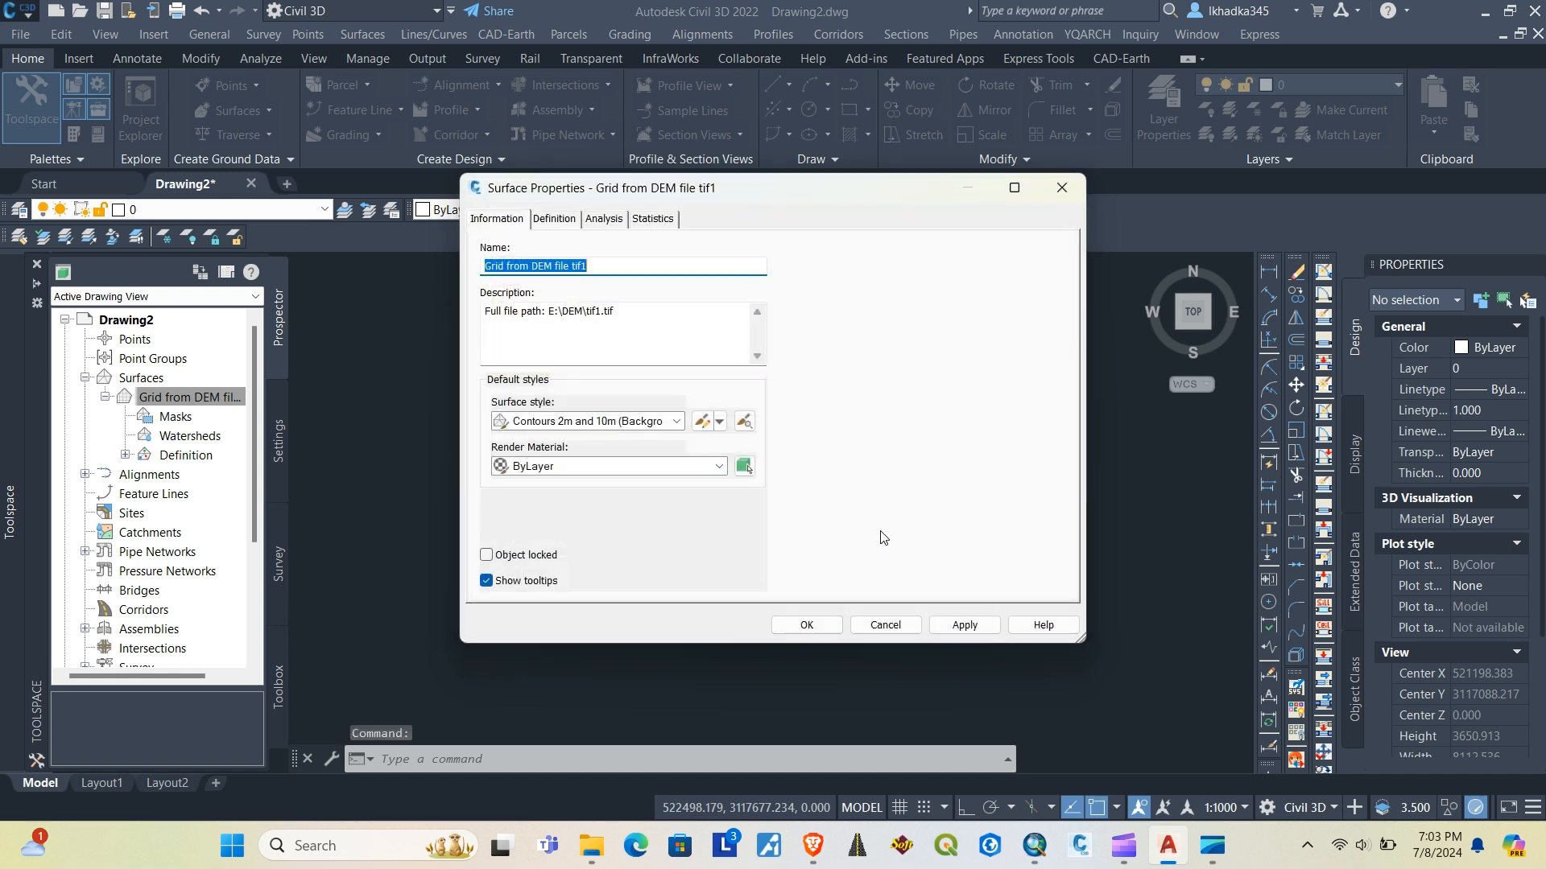
pyautogui.click(962, 625)
pyautogui.click(796, 625)
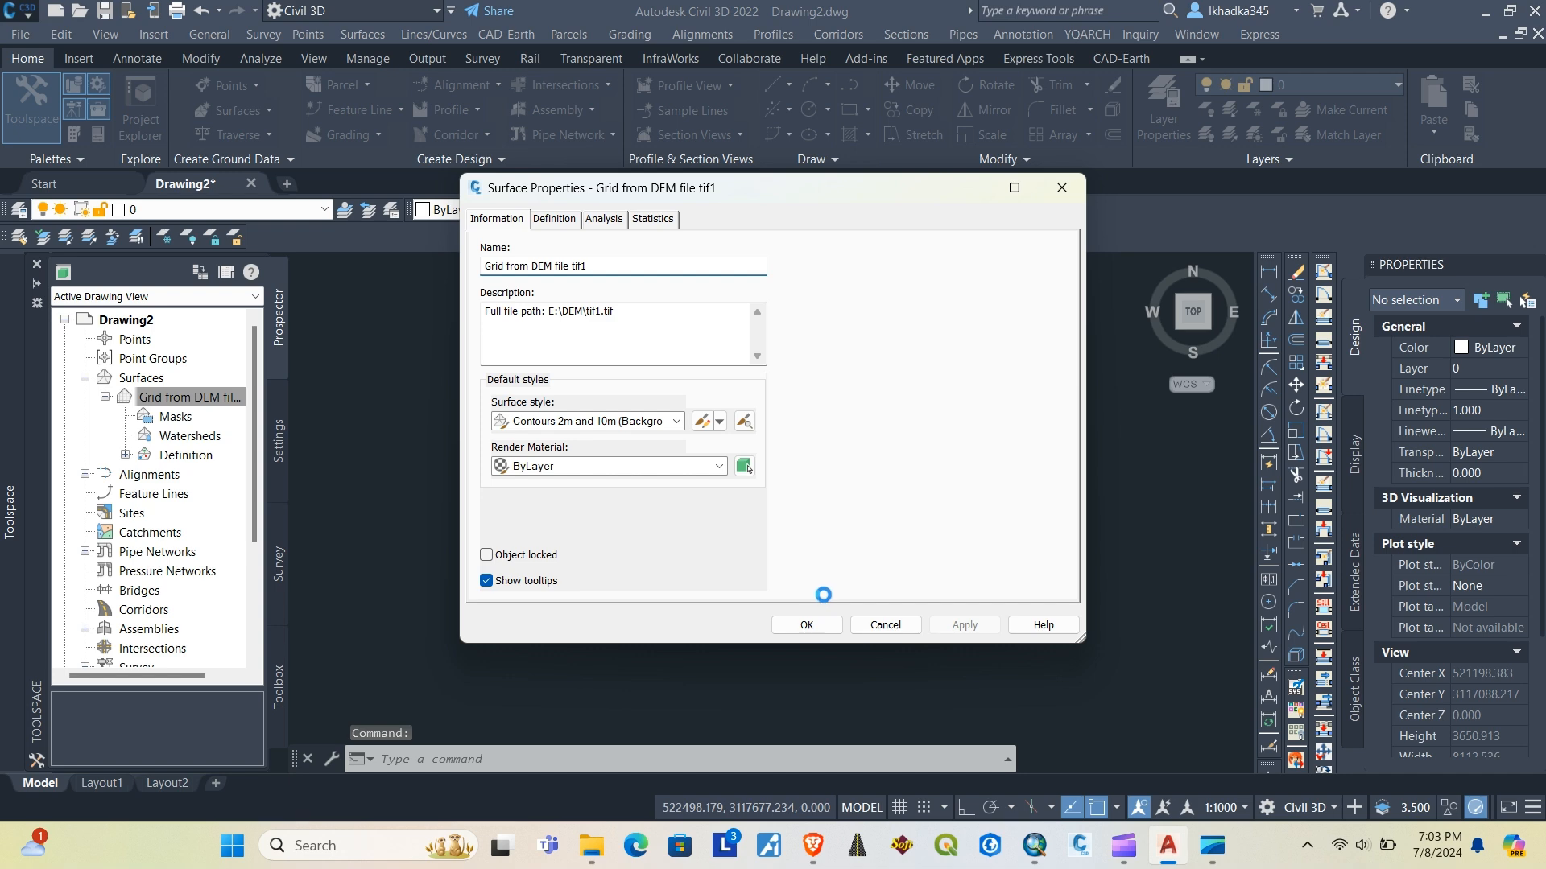
pyautogui.click(833, 625)
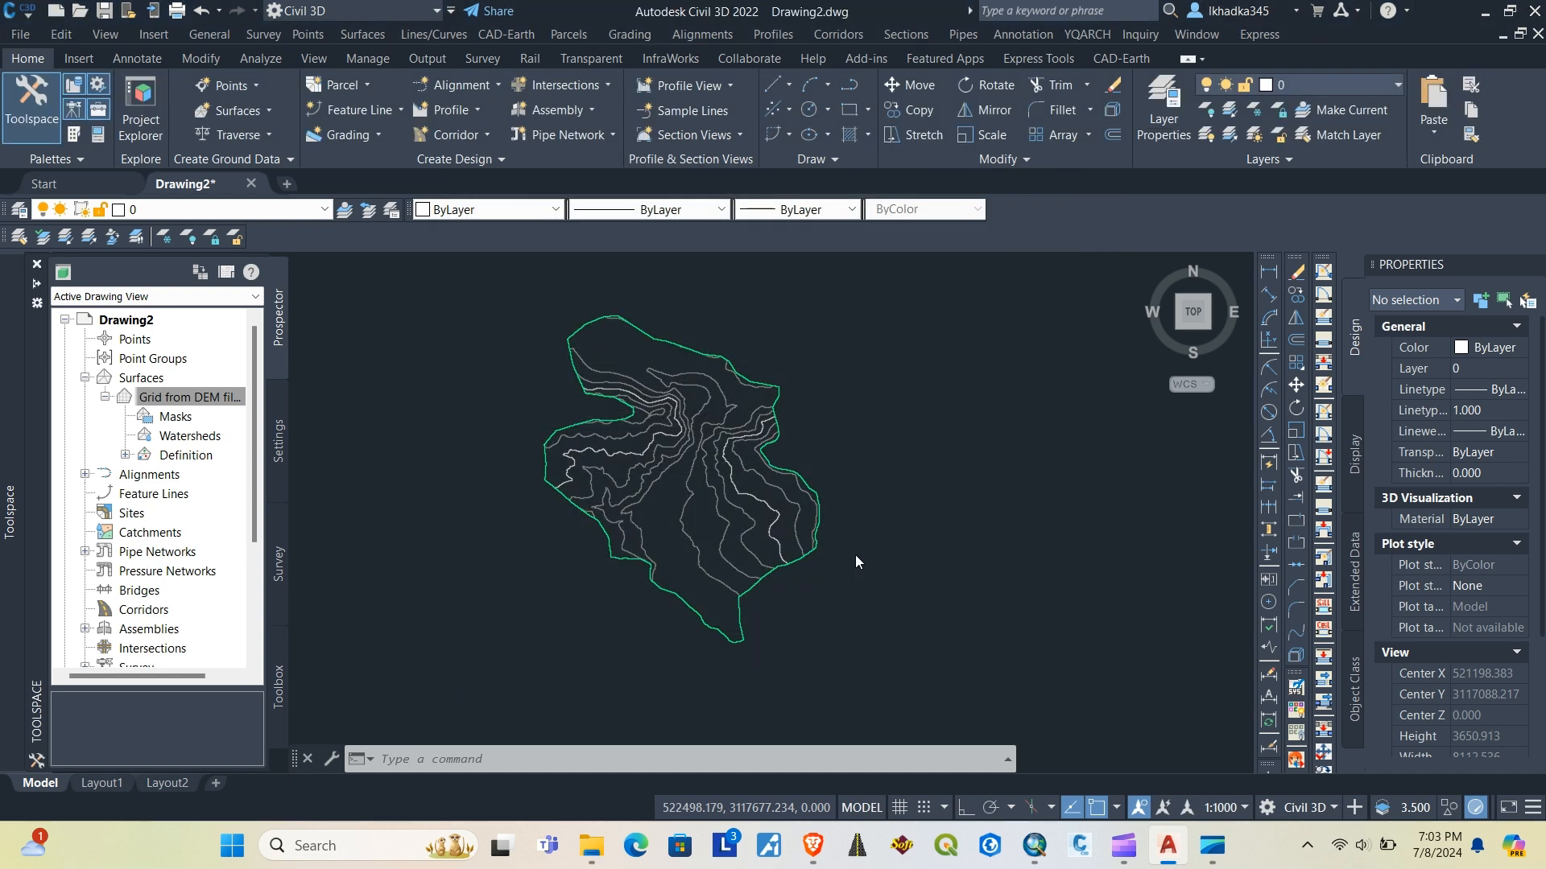
# Step: Explode the DEM grid surface with the EXPLODE command
pyautogui.scroll(15, 715, 473)
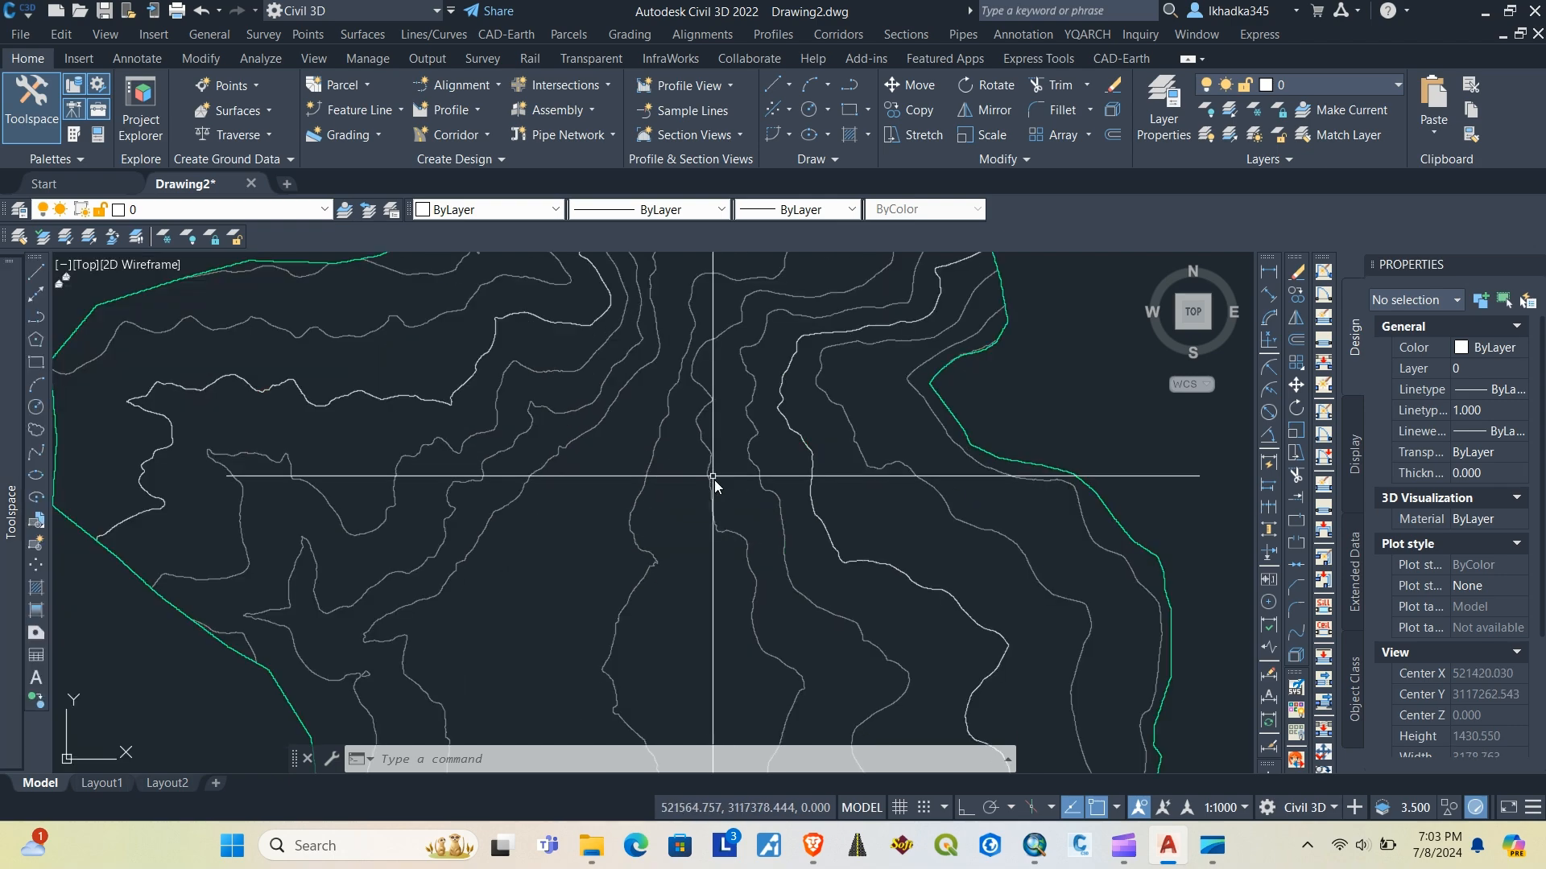
pyautogui.scroll(-10, 677, 515)
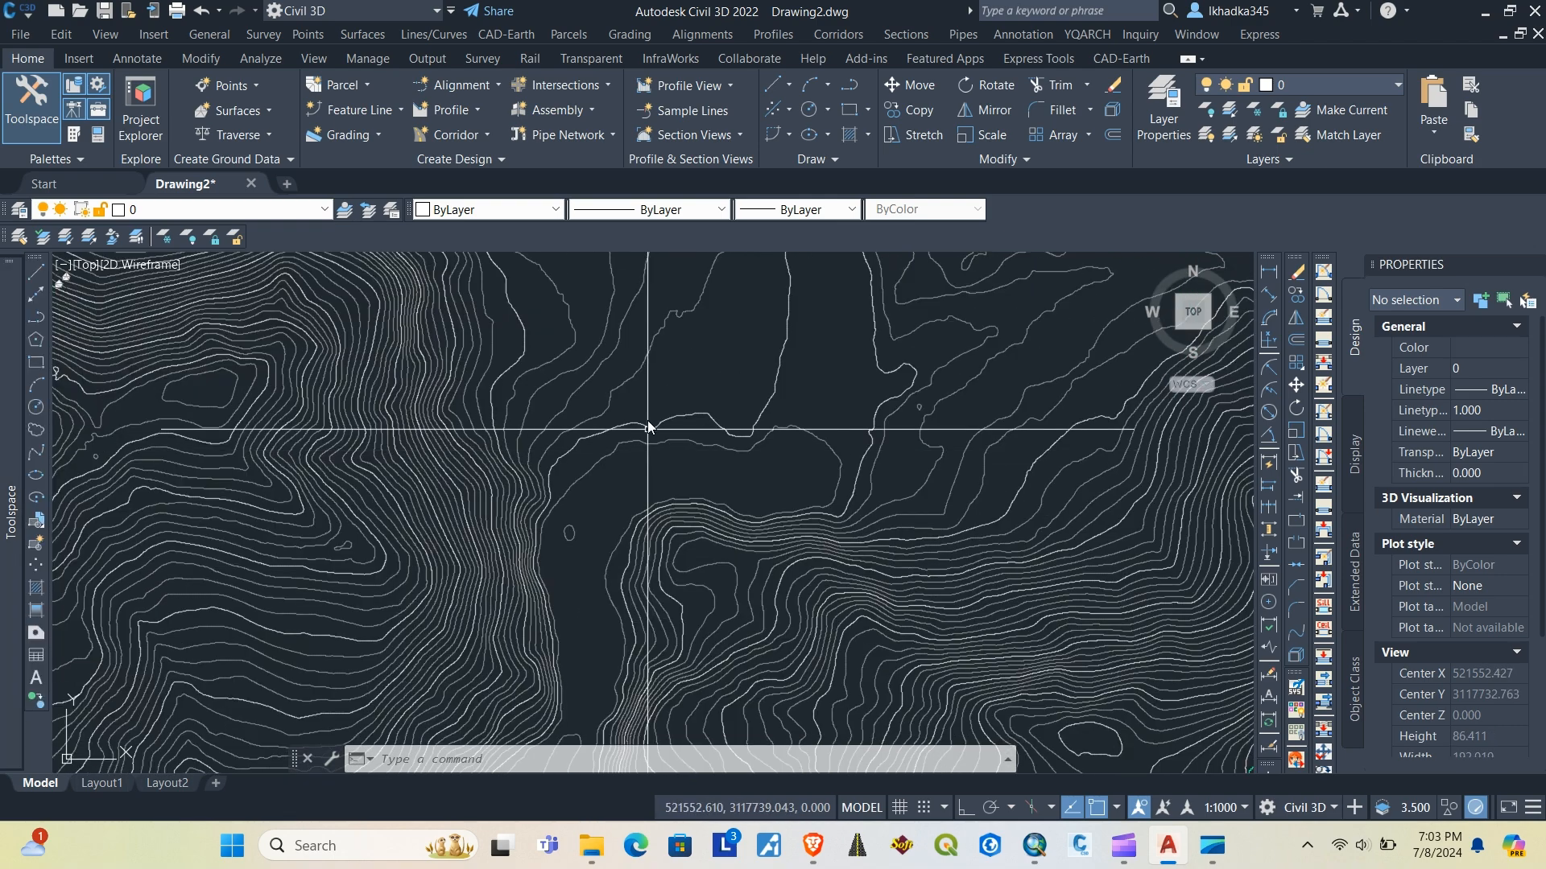
pyautogui.scroll(5, 656, 465)
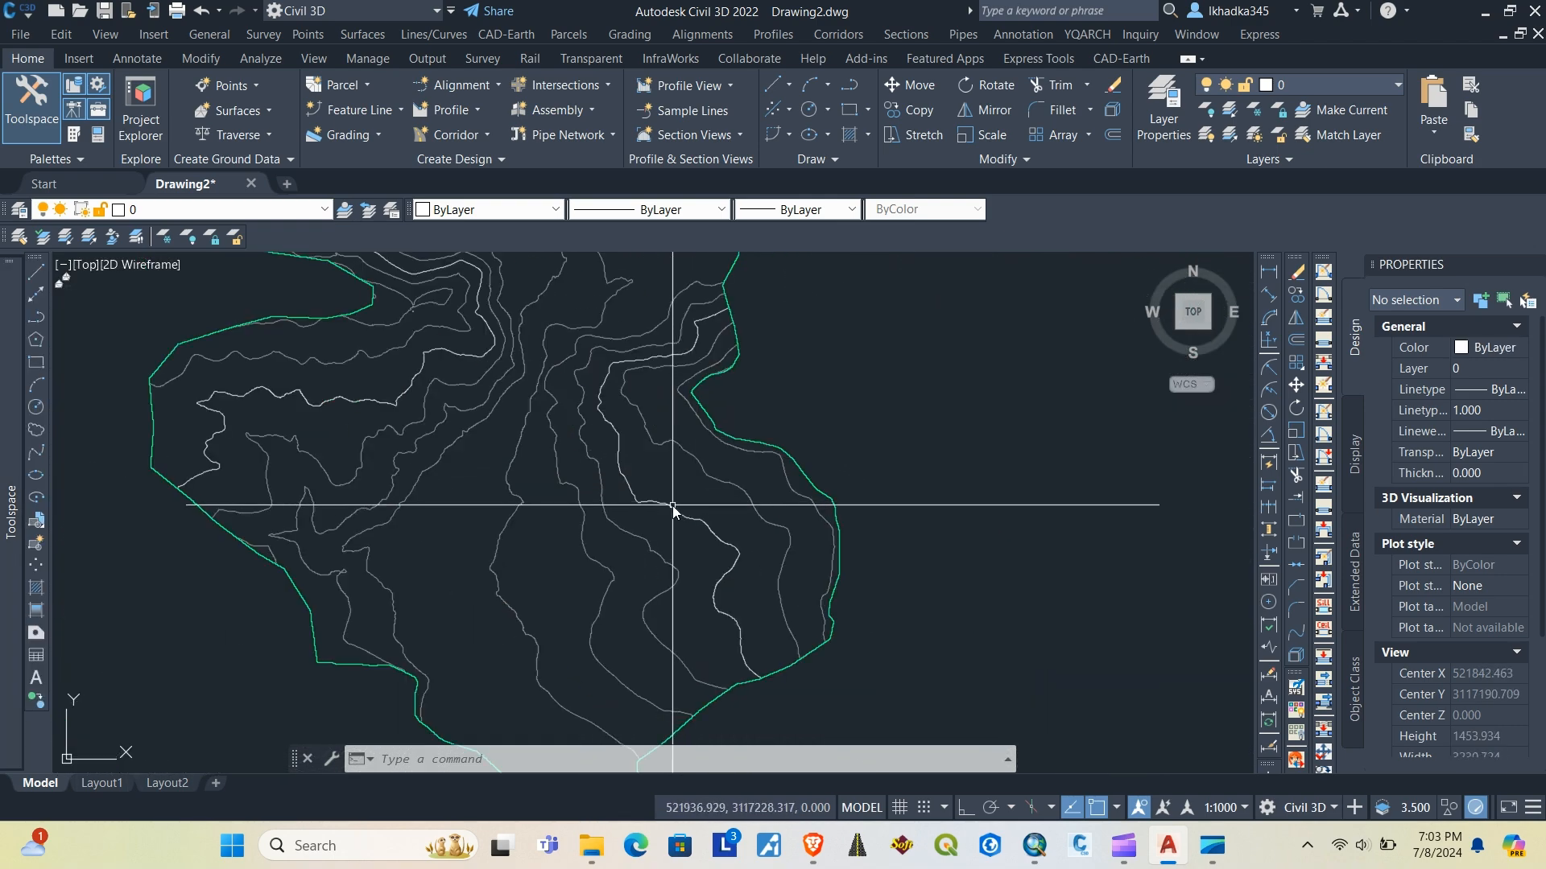
pyautogui.click(673, 505)
pyautogui.scroll(-5, 863, 480)
pyautogui.write('x')
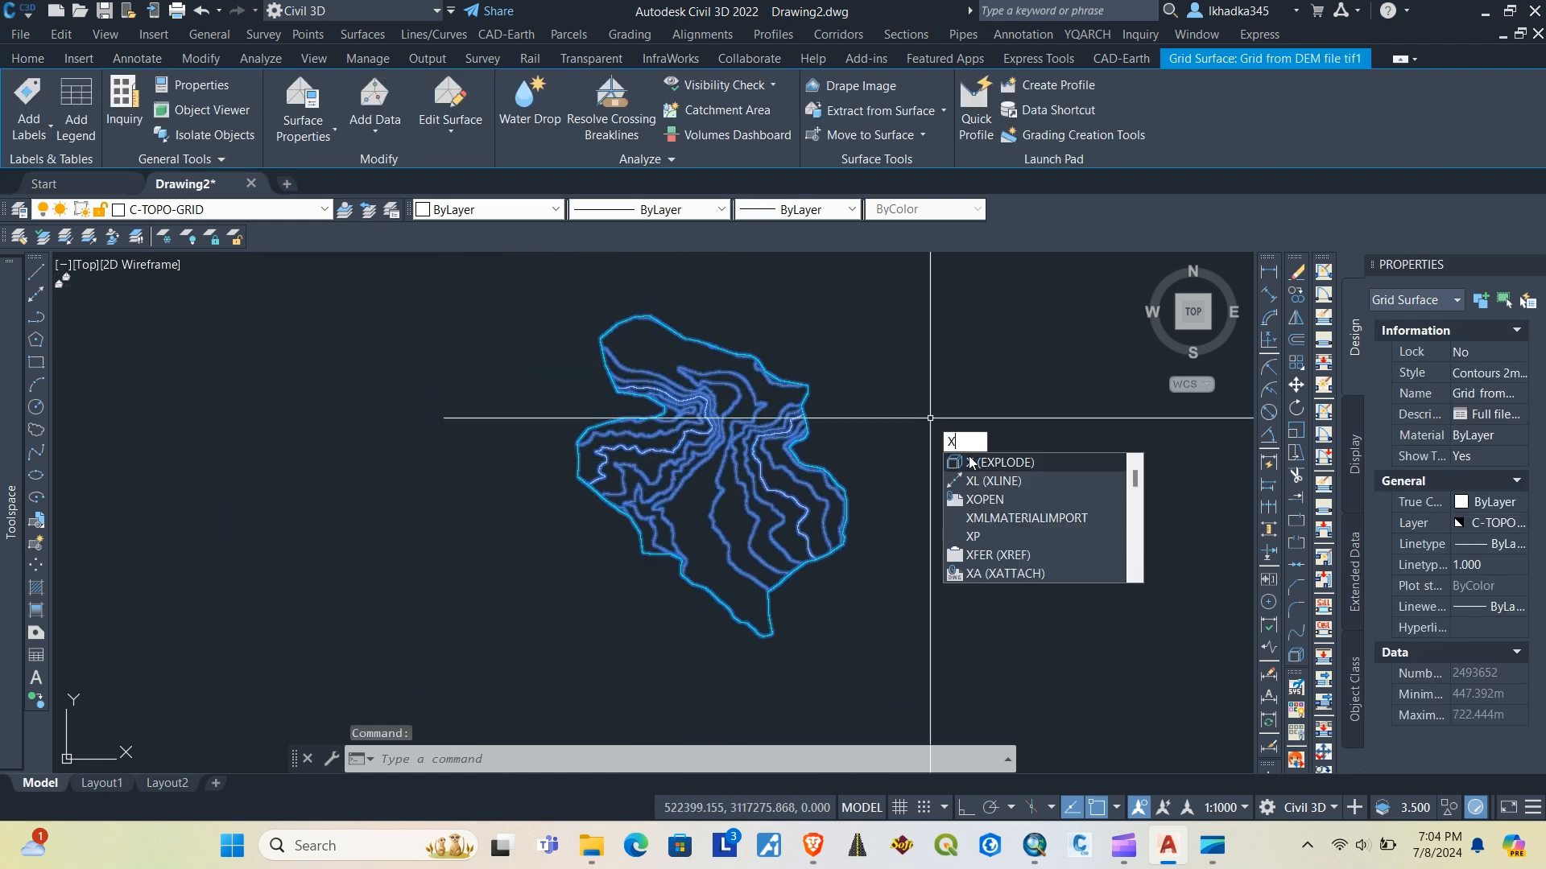
pyautogui.press('Return')
pyautogui.click(916, 461)
pyautogui.click(896, 438)
# Step: Explode the block reference obtained from the surface into individual contour polylines
pyautogui.scroll(5, 714, 424)
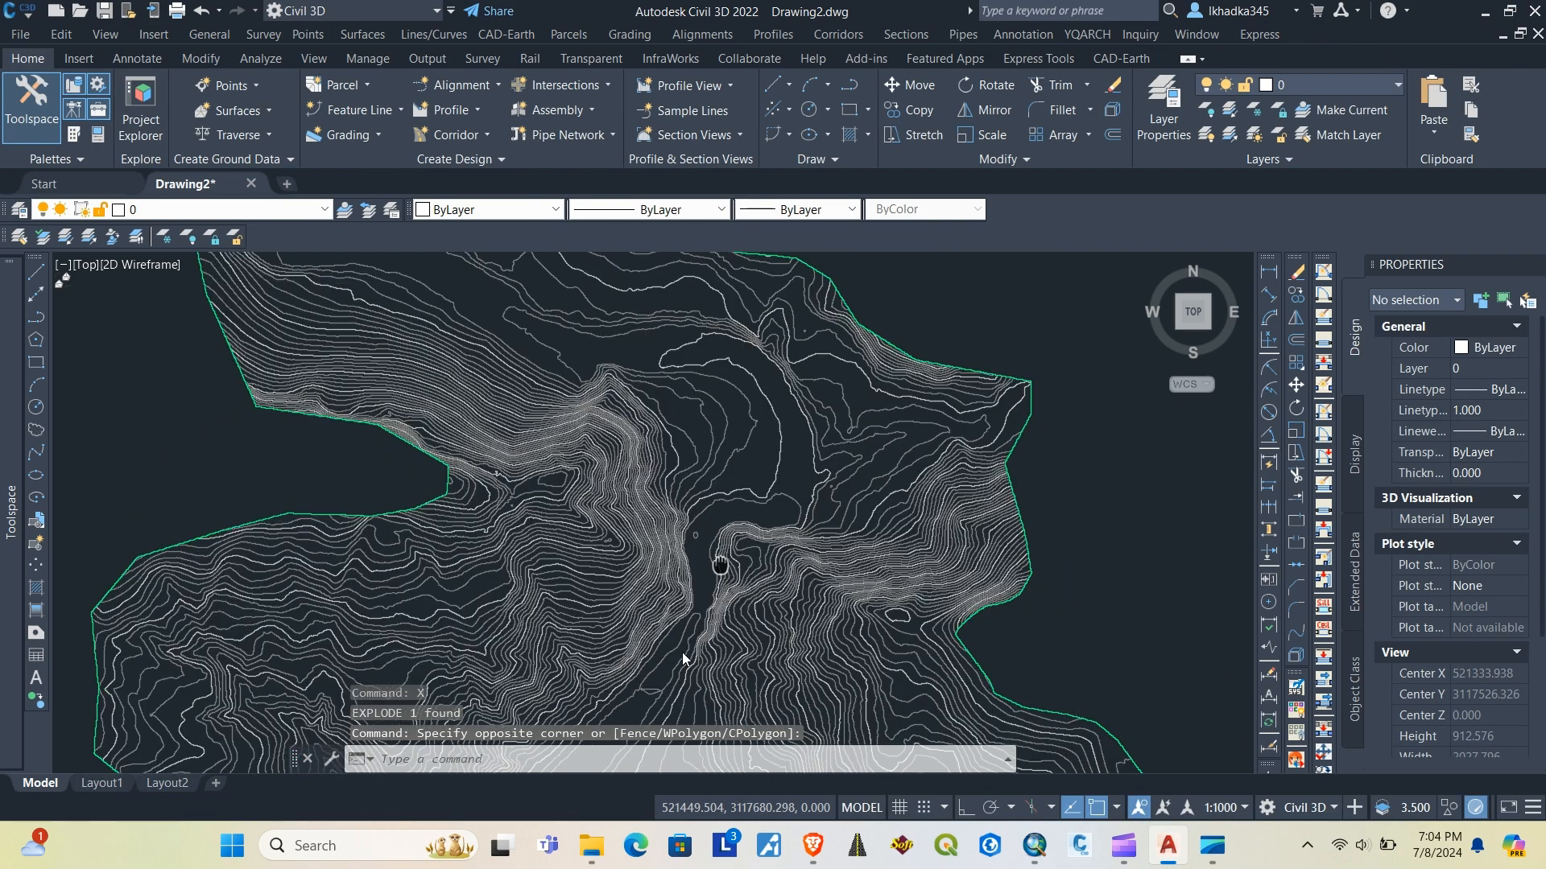
pyautogui.moveTo(665, 624); pyautogui.dragTo(611, 372, button='middle')
pyautogui.moveTo(635, 518); pyautogui.dragTo(639, 258, button='middle')
pyautogui.scroll(-2, 638, 259)
pyautogui.moveTo(697, 467); pyautogui.dragTo(716, 722, button='middle')
pyautogui.scroll(-5, 716, 722)
pyautogui.scroll(4, 704, 568)
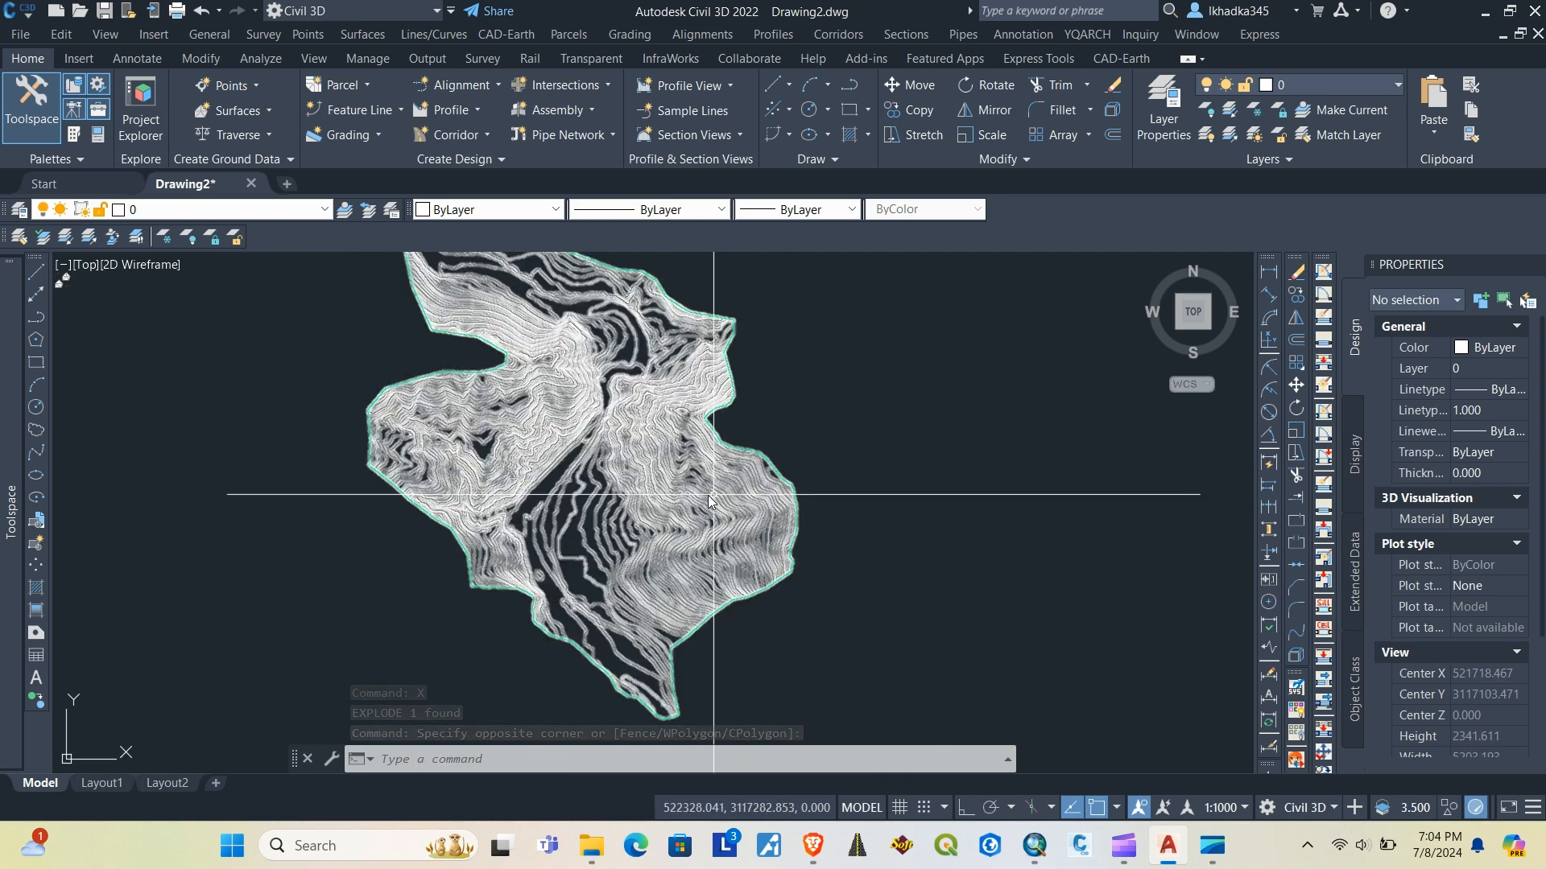
pyautogui.click(697, 490)
pyautogui.write('X')
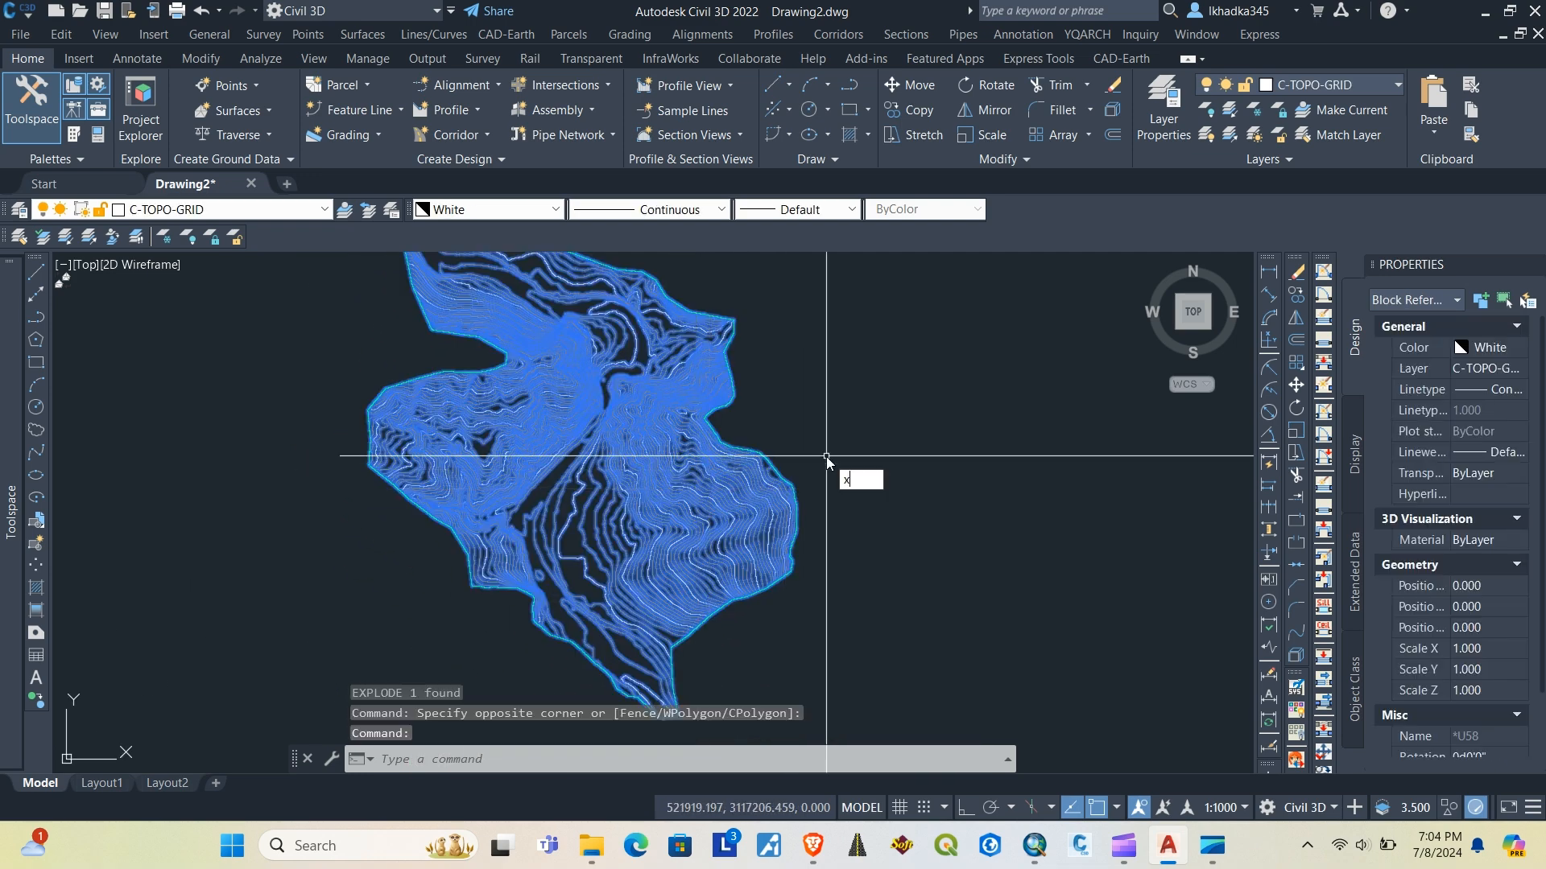
pyautogui.press('Return')
# Step: Select one of the major contour polylines to inspect its layer and elevation, and clear the selection
pyautogui.scroll(4, 861, 494)
pyautogui.moveTo(663, 477); pyautogui.dragTo(712, 559, button='middle')
pyautogui.scroll(-5, 650, 451)
pyautogui.scroll(5, 650, 451)
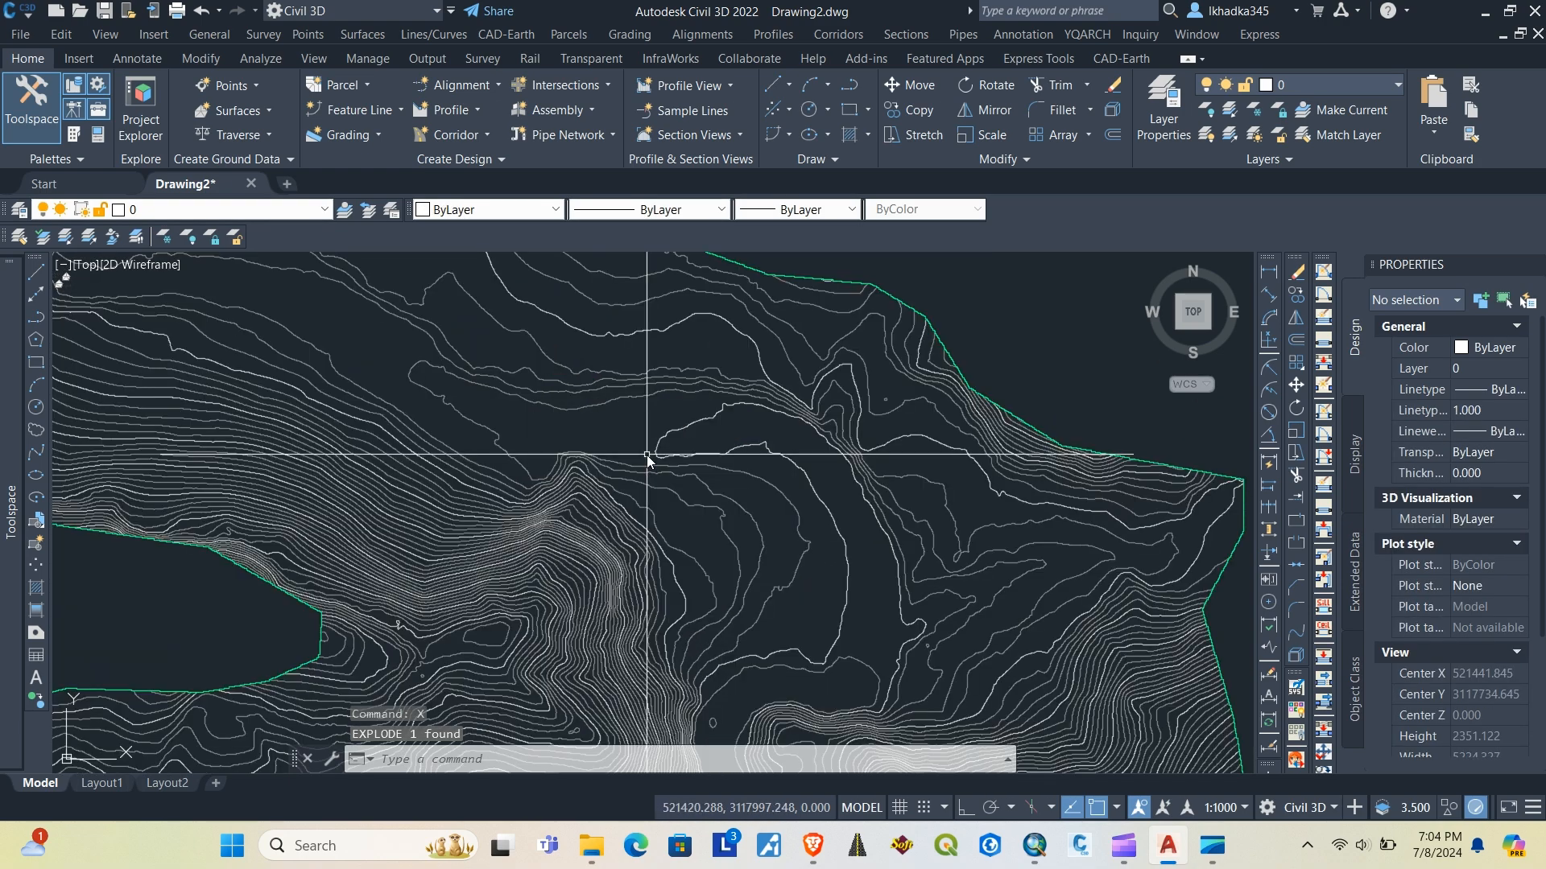
pyautogui.click(670, 415)
pyautogui.scroll(-3, 671, 377)
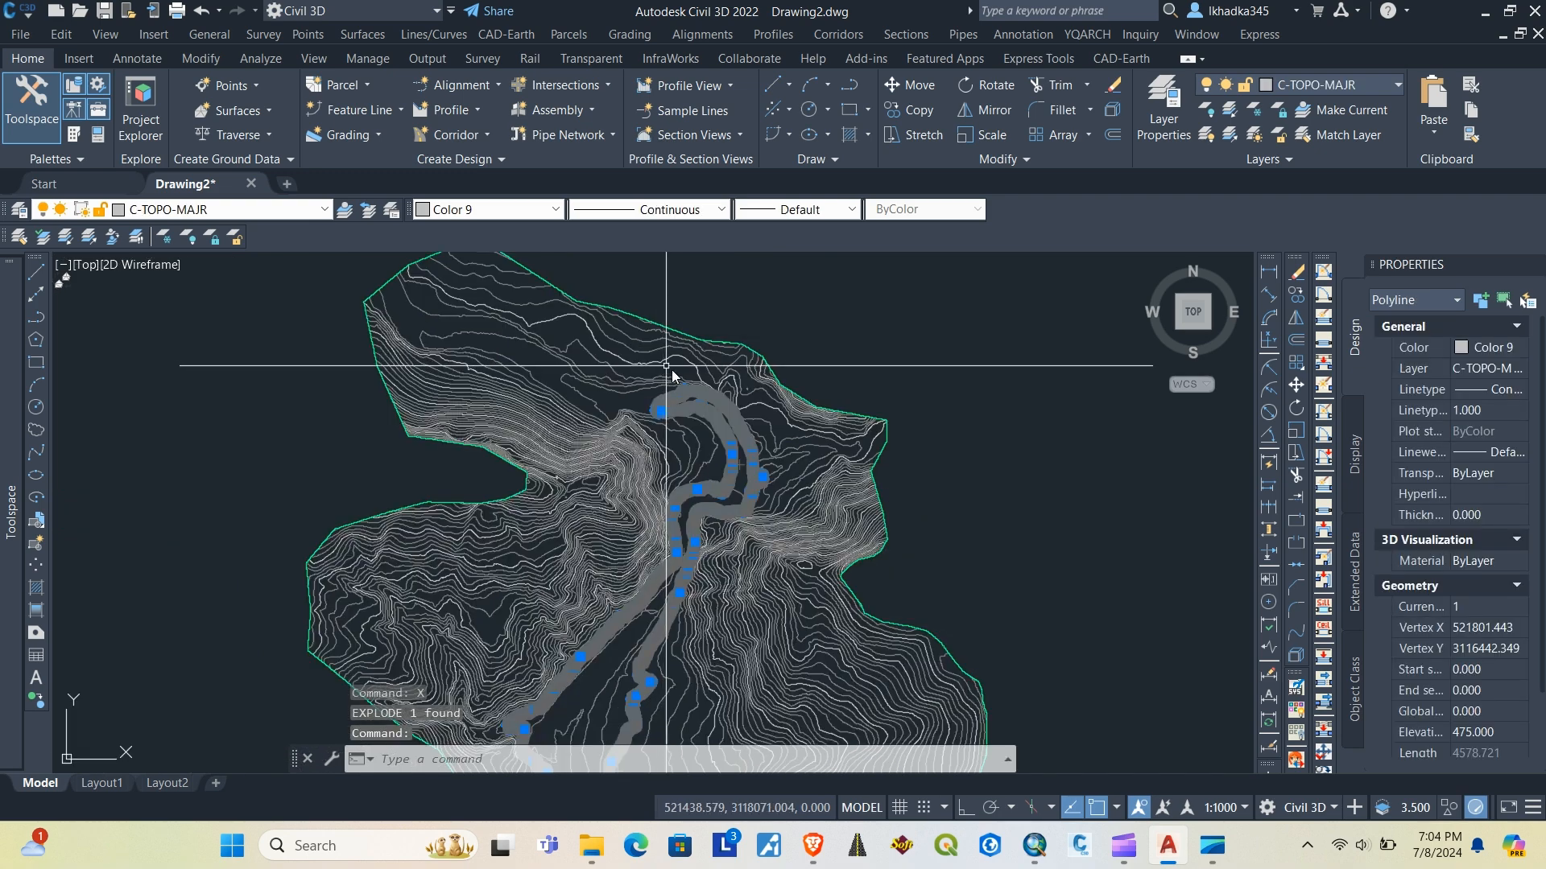
pyautogui.press('Escape')
pyautogui.press('Escape')
# Step: Query the coordinates and elevation of points on two different contours with the ID command
pyautogui.scroll(3, 693, 410)
pyautogui.write('i')
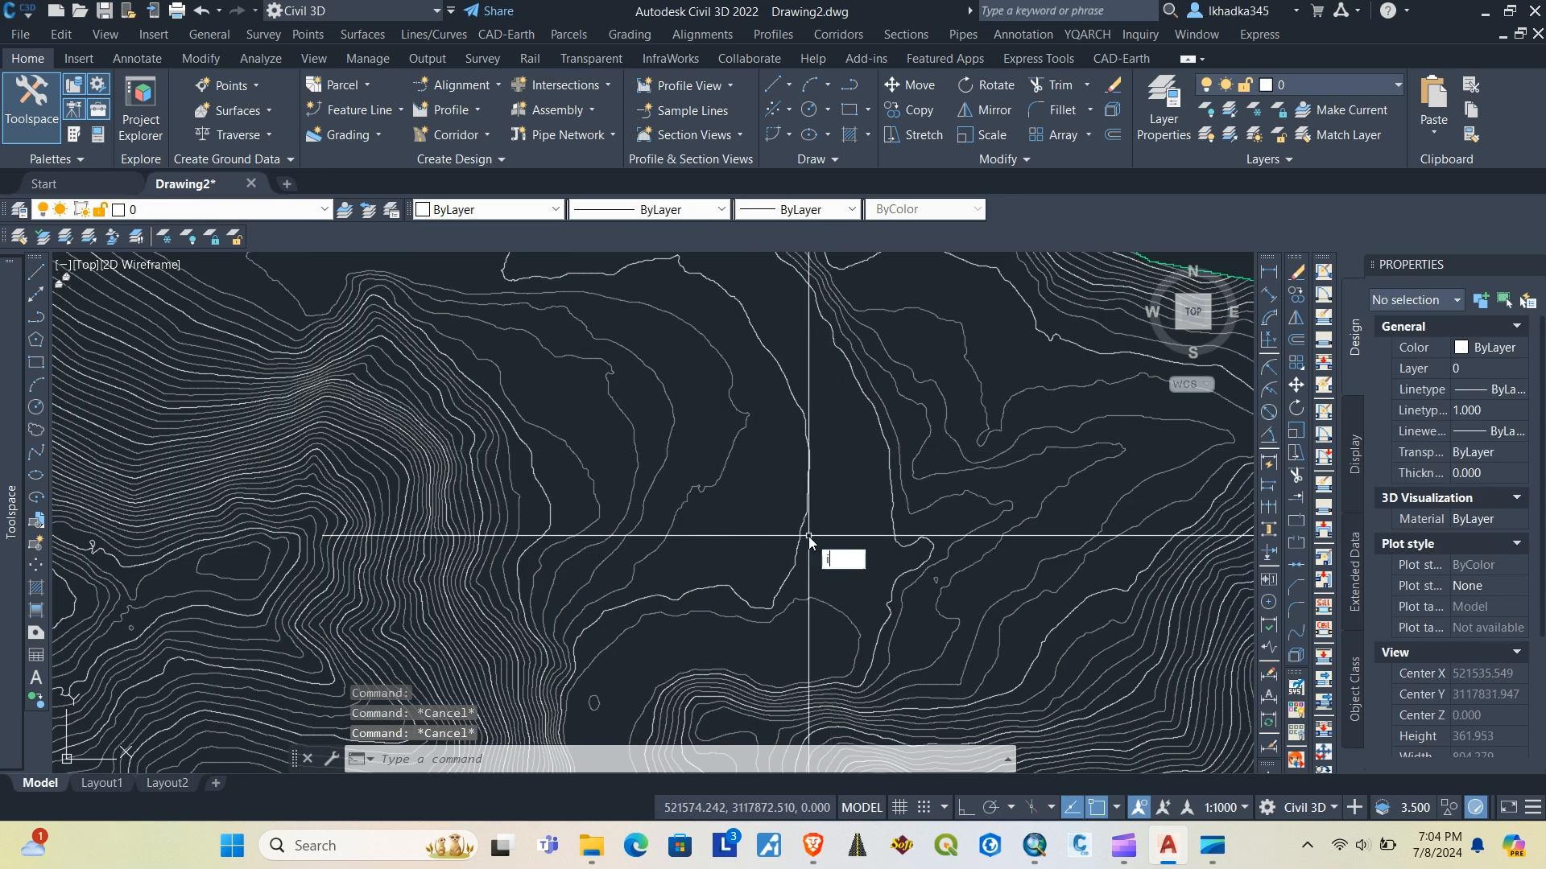
pyautogui.write('d')
pyautogui.press('Return')
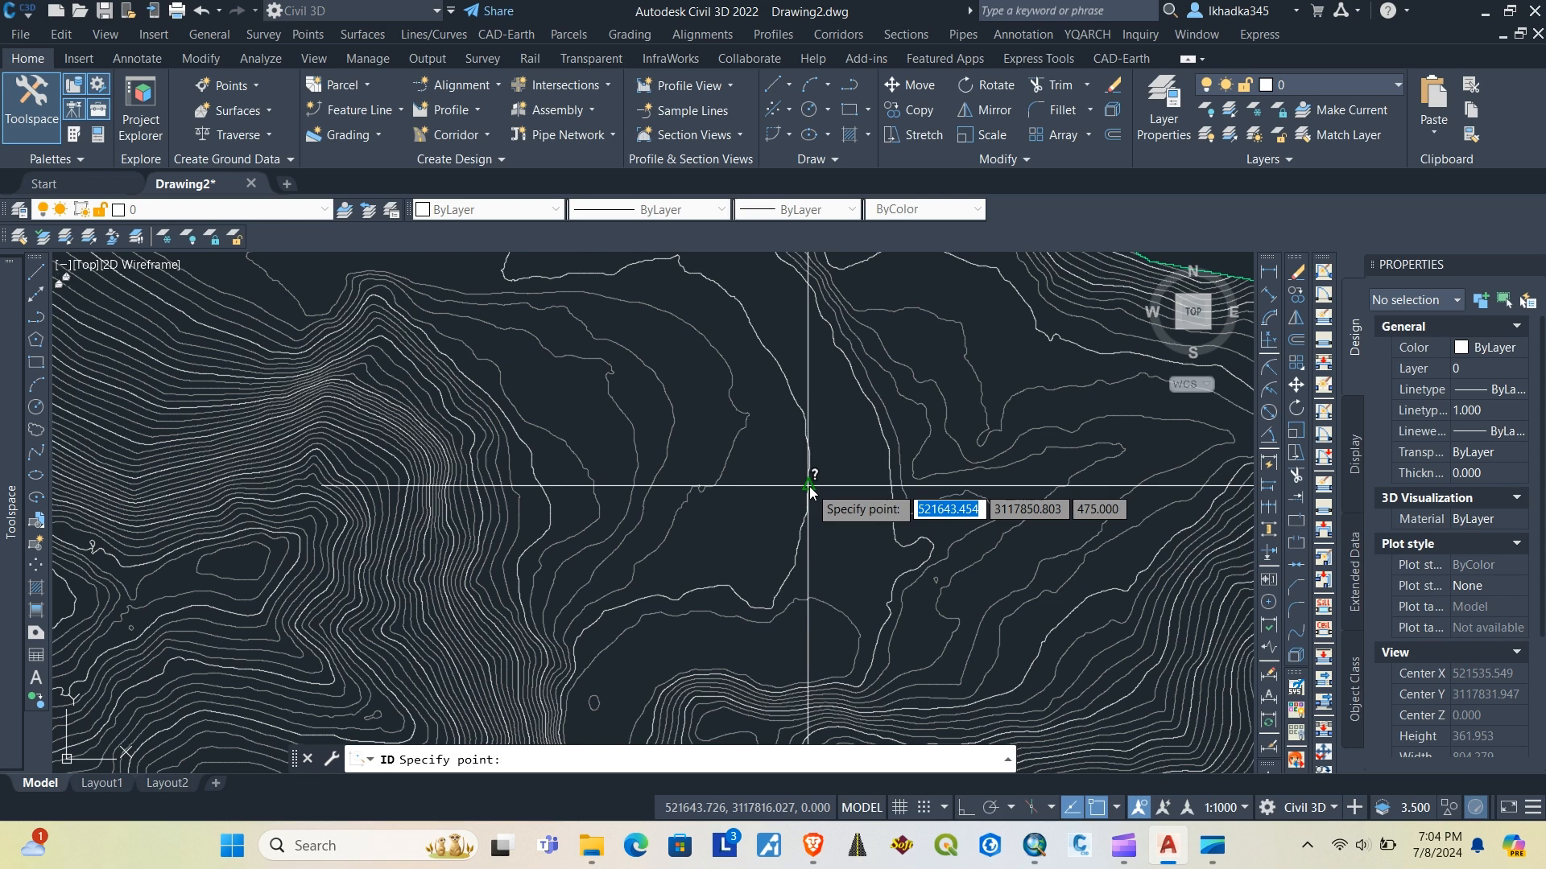
pyautogui.click(809, 486)
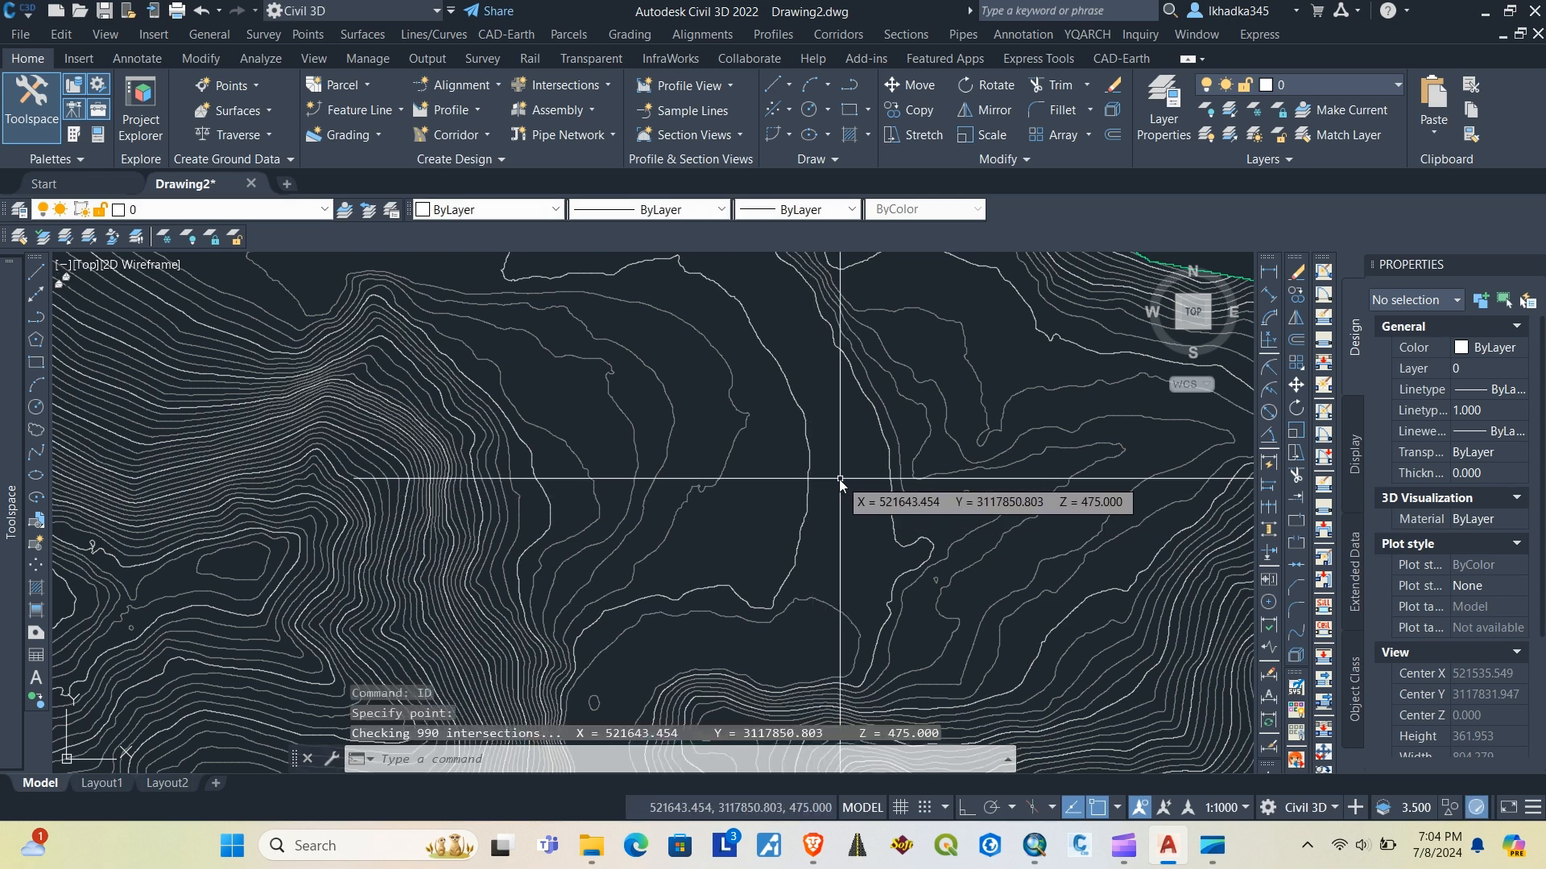
pyautogui.press('Escape')
pyautogui.press('space')
pyautogui.click(570, 458)
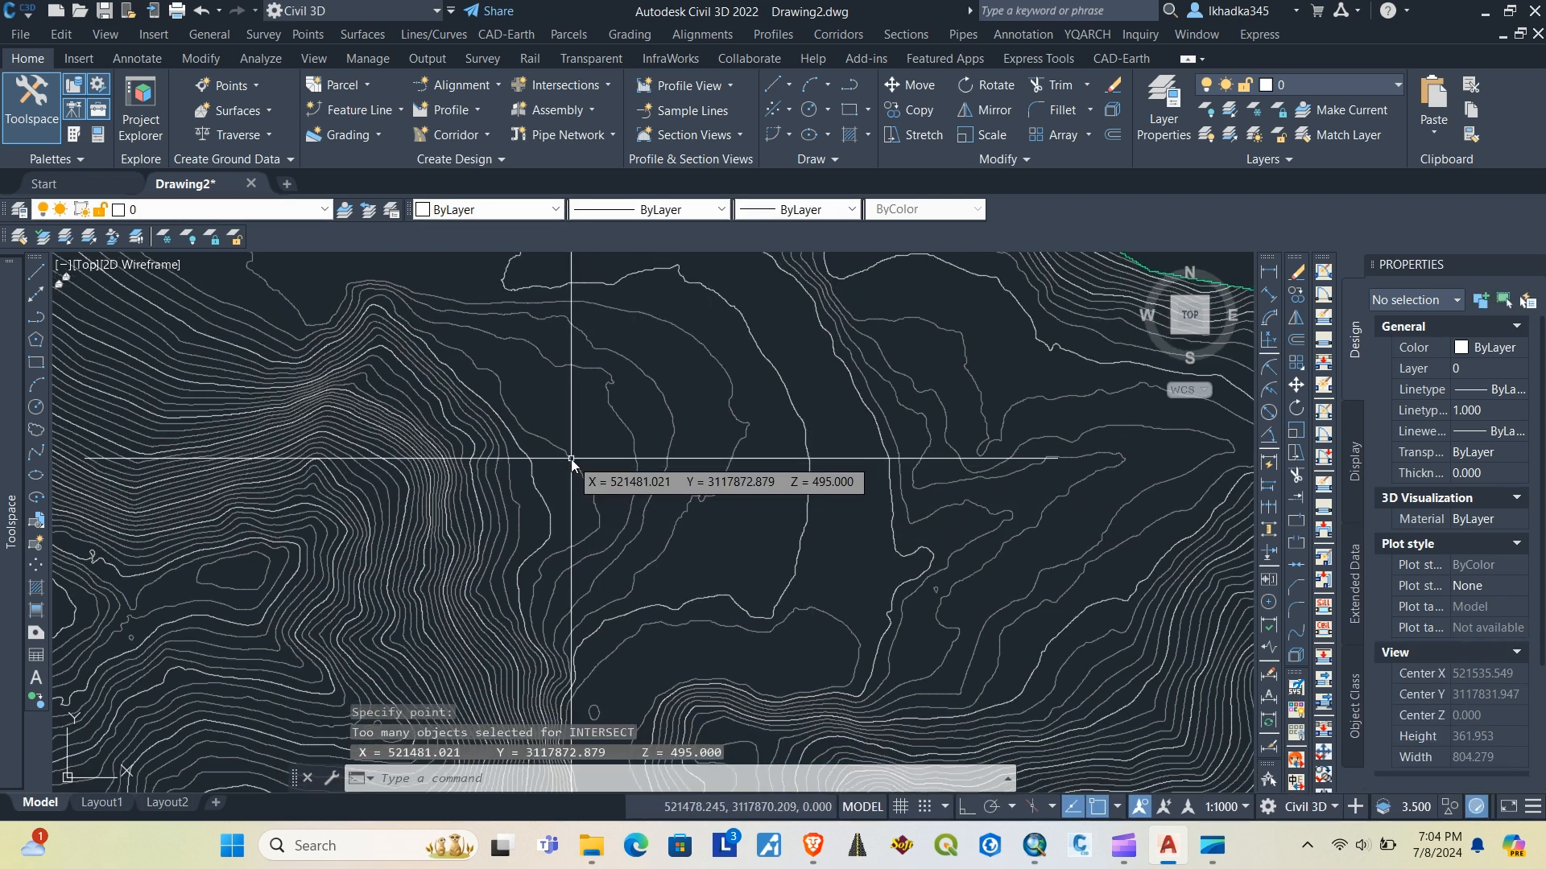
# Step: Repeat the ID query on a major contour and on the adjacent minor contour to check their elevation difference
pyautogui.scroll(5, 749, 451)
pyautogui.press('space')
pyautogui.click(839, 481)
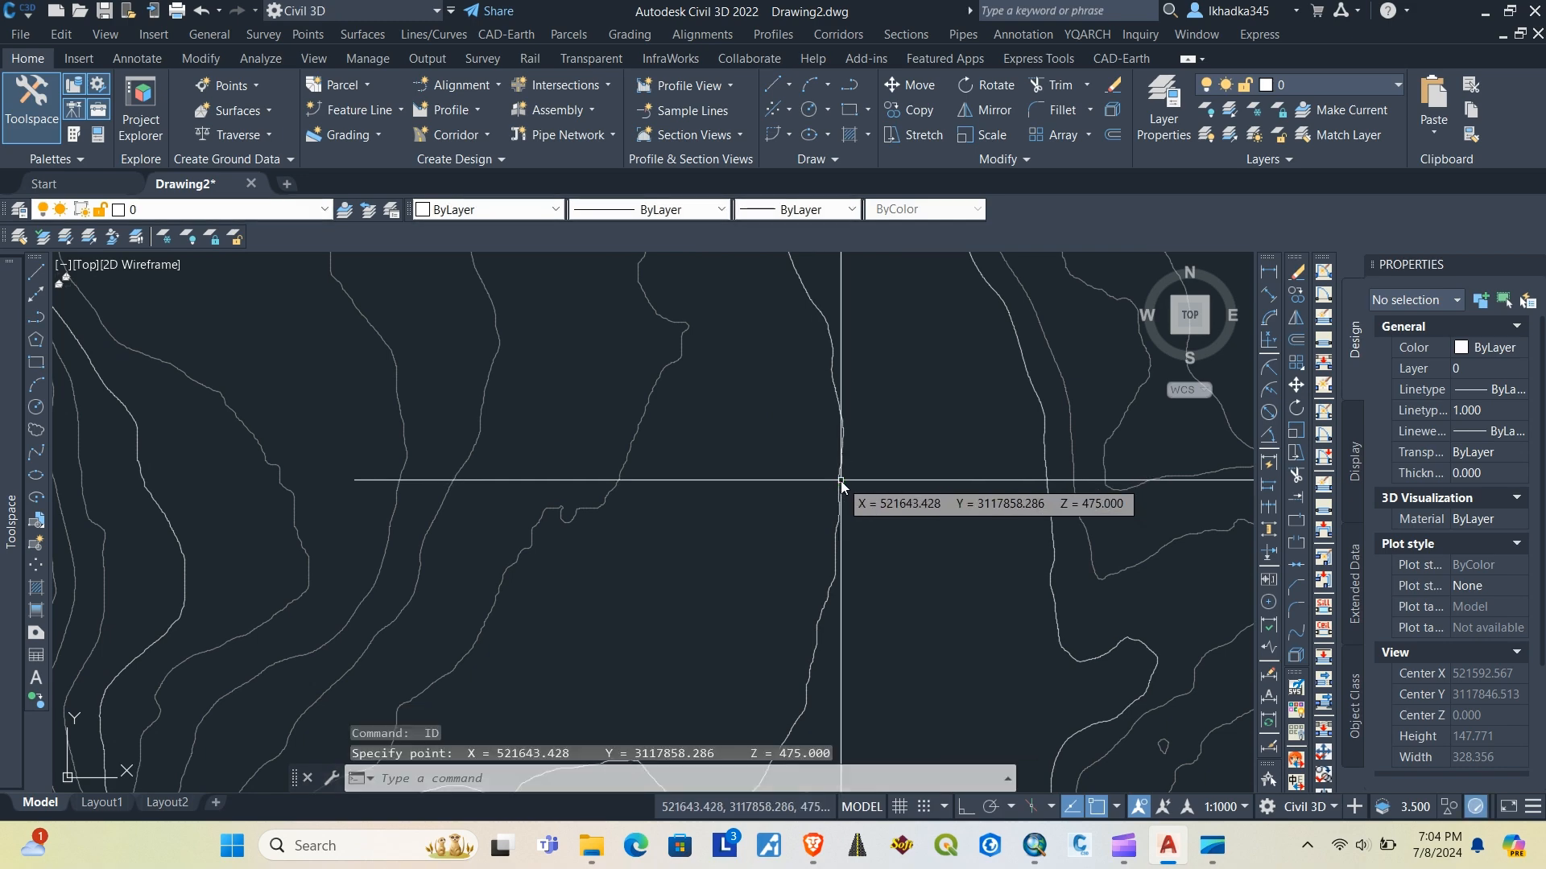
pyautogui.press('space')
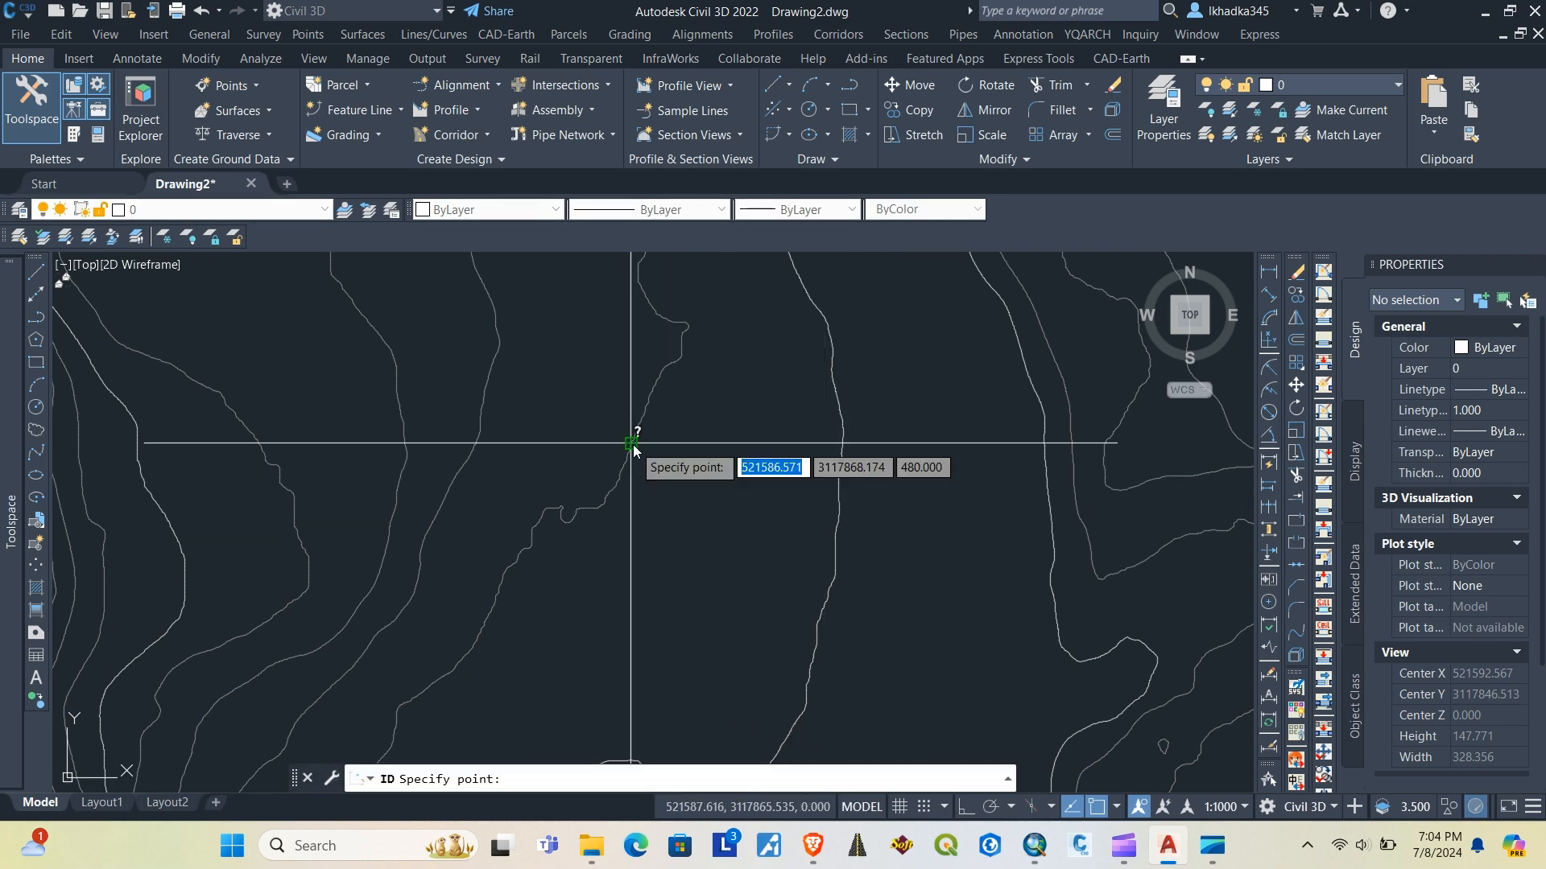
pyautogui.click(632, 445)
pyautogui.press('Escape')
pyautogui.press('Escape')
# Step: Review the whole contour drawing, switch to ArcMap to compare it with the DEM raster, and return to Civil 3D
pyautogui.scroll(-10, 623, 467)
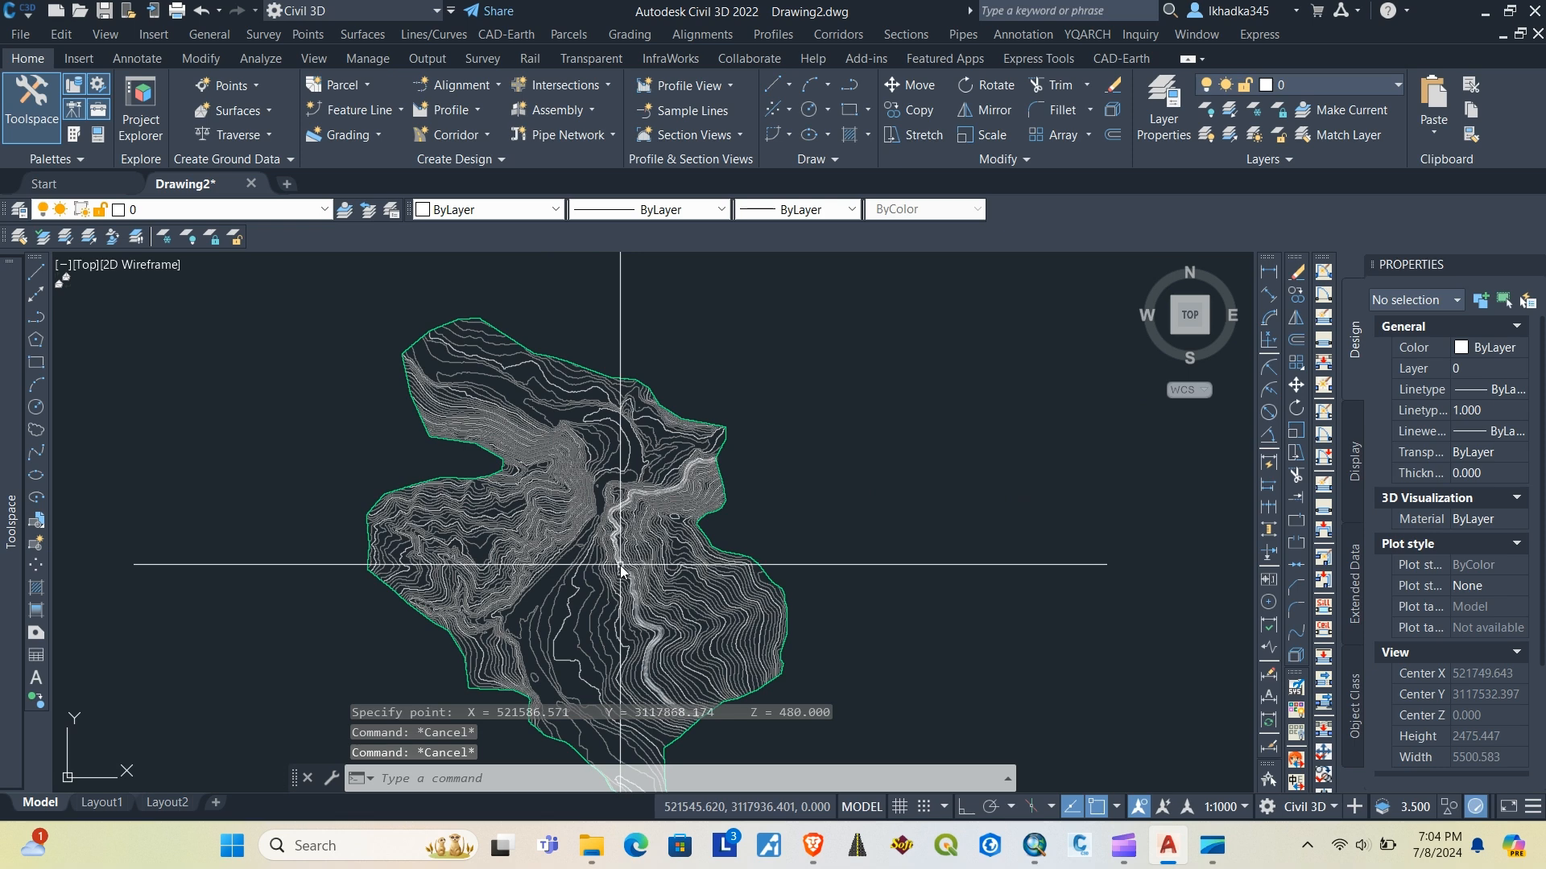
pyautogui.scroll(3, 498, 480)
pyautogui.moveTo(515, 410); pyautogui.dragTo(524, 542, button='middle')
pyautogui.scroll(-3, 581, 552)
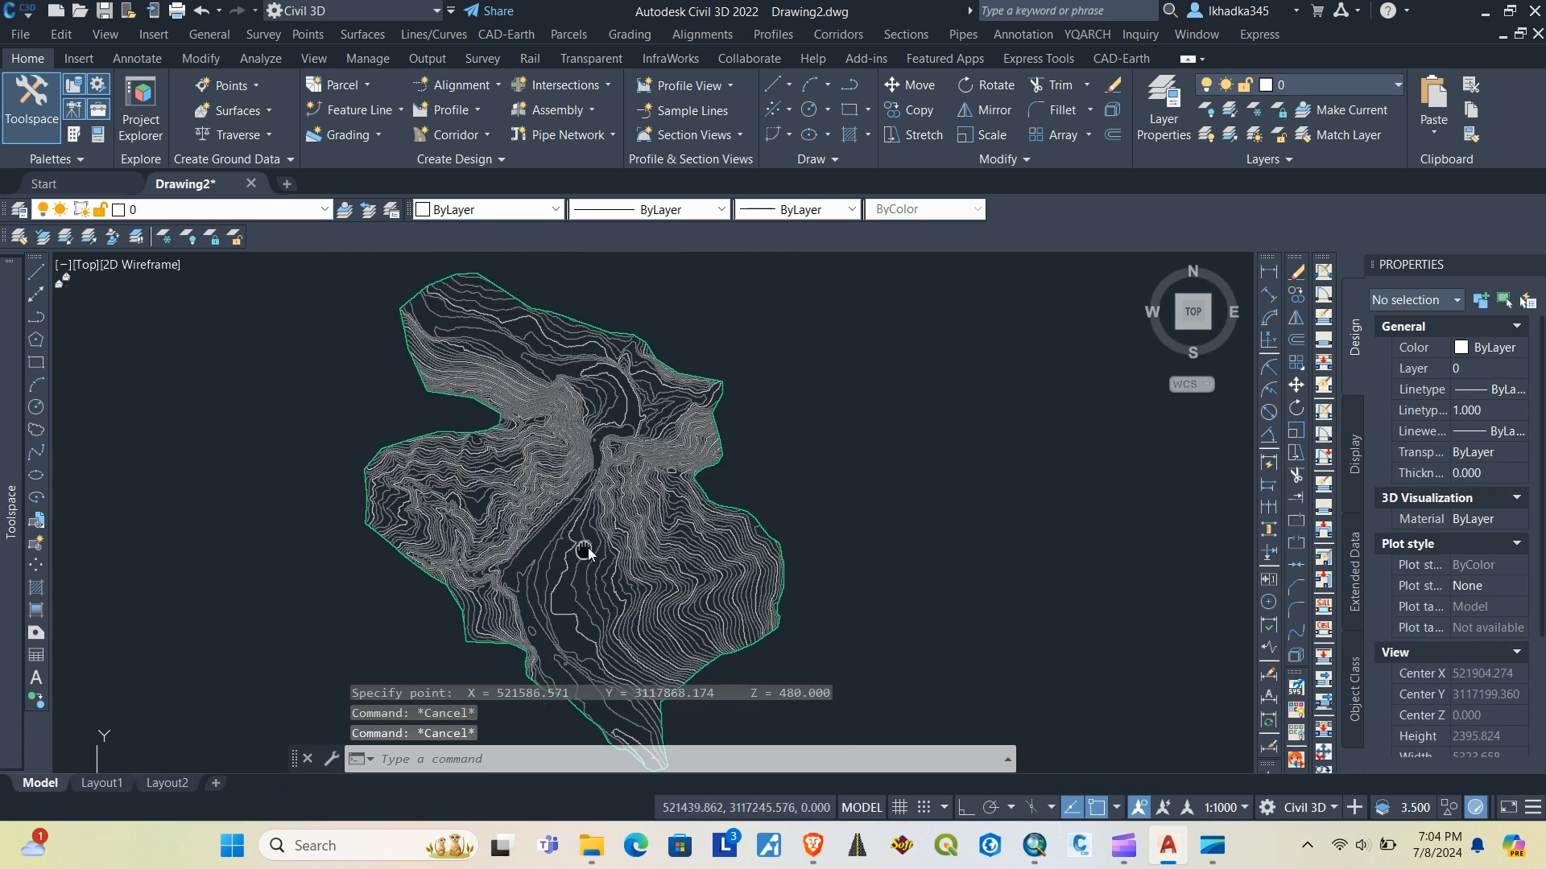
pyautogui.click(1033, 847)
pyautogui.scroll(2, 752, 483)
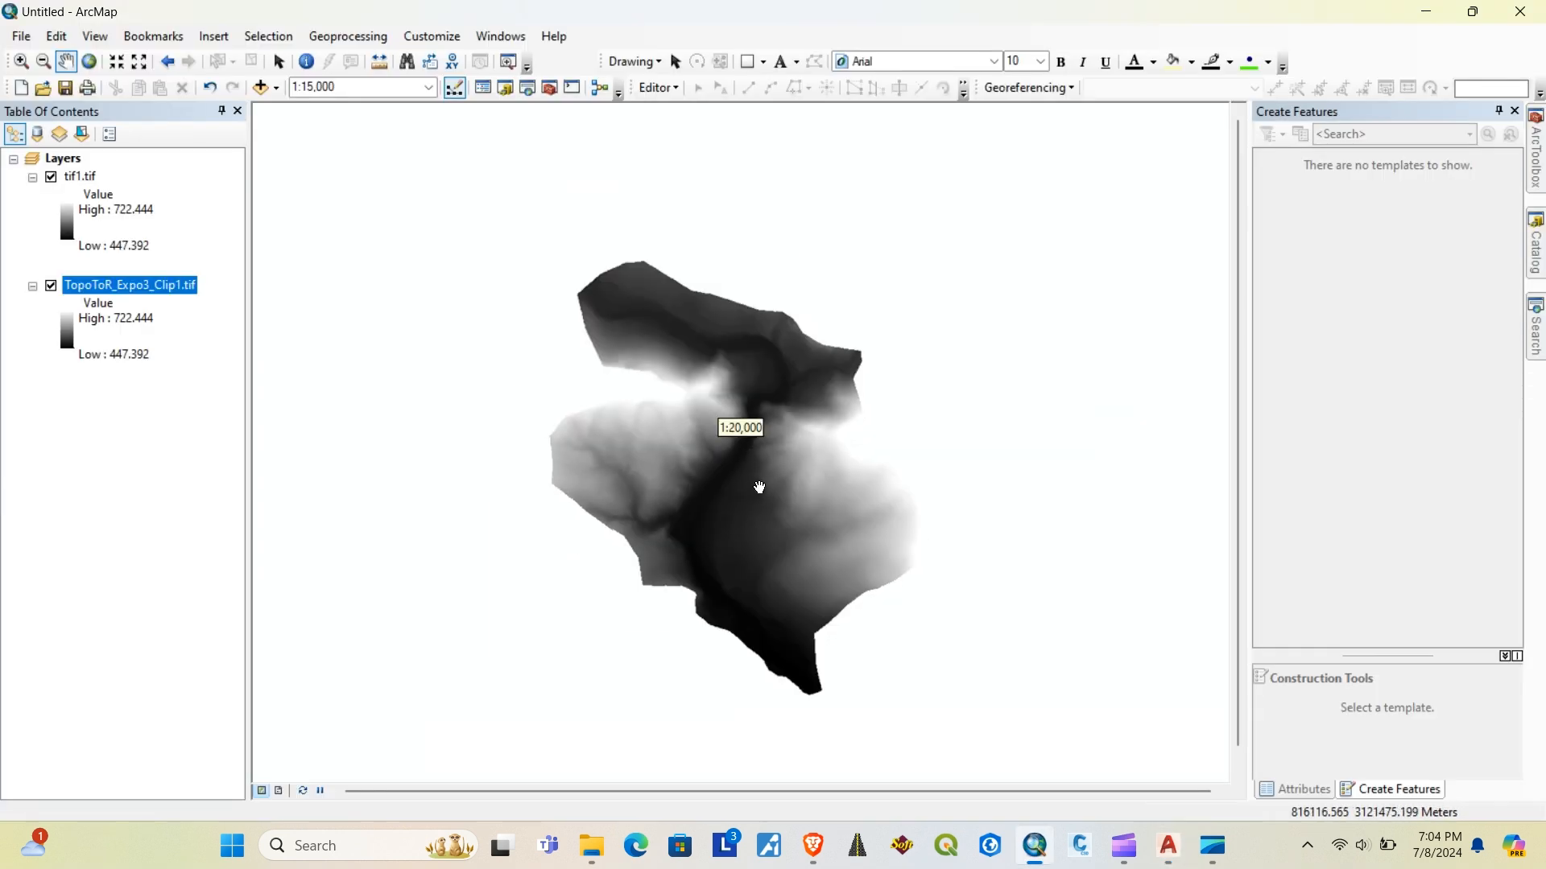
pyautogui.scroll(-2, 764, 473)
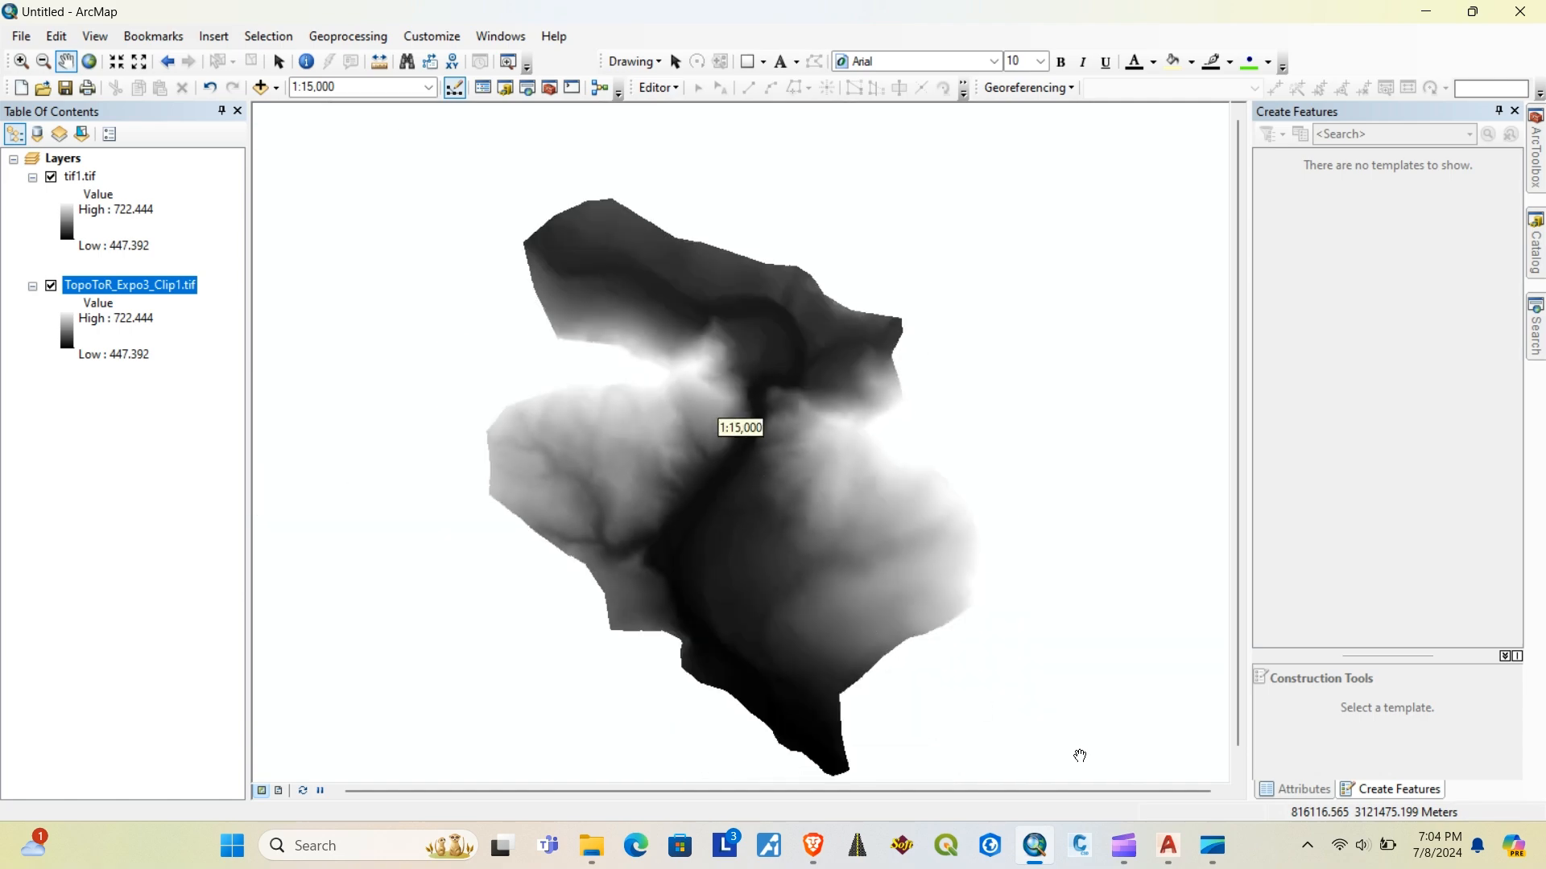
pyautogui.click(1168, 847)
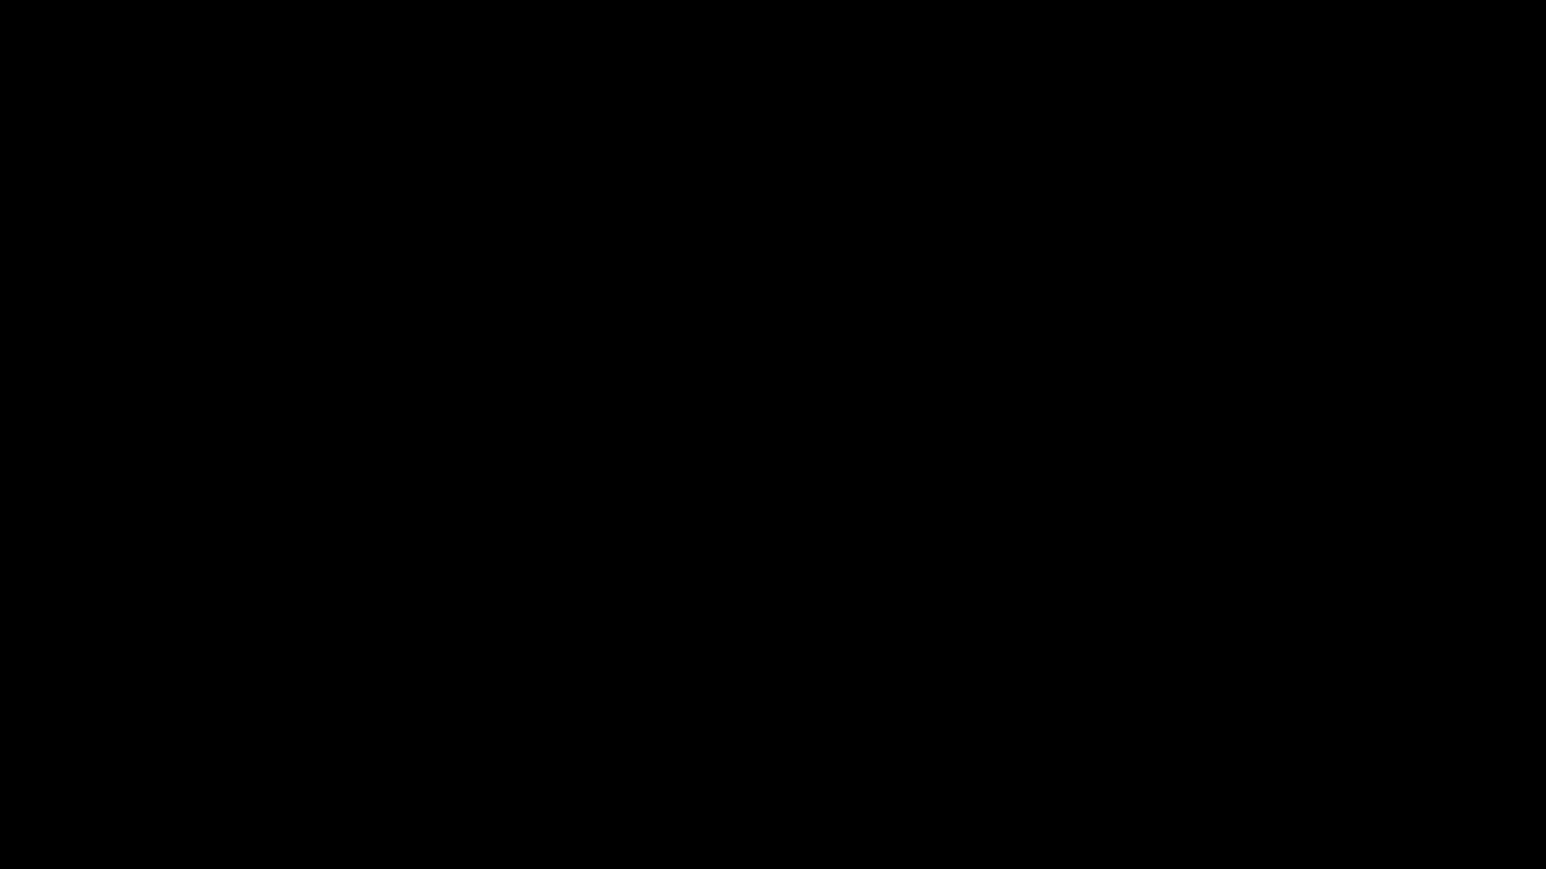